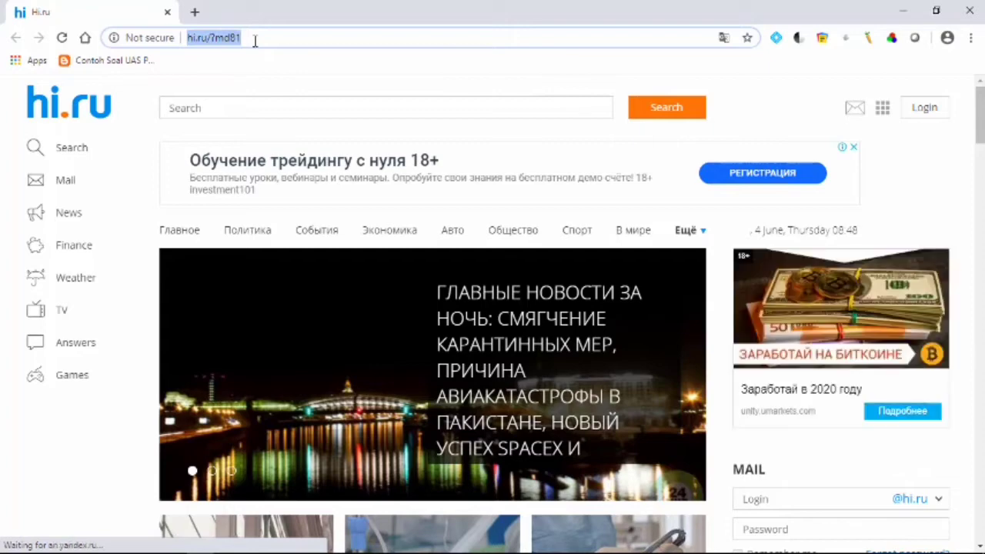
# Navigate Chrome to drive.google.com
pyautogui.write('DRIVE.')
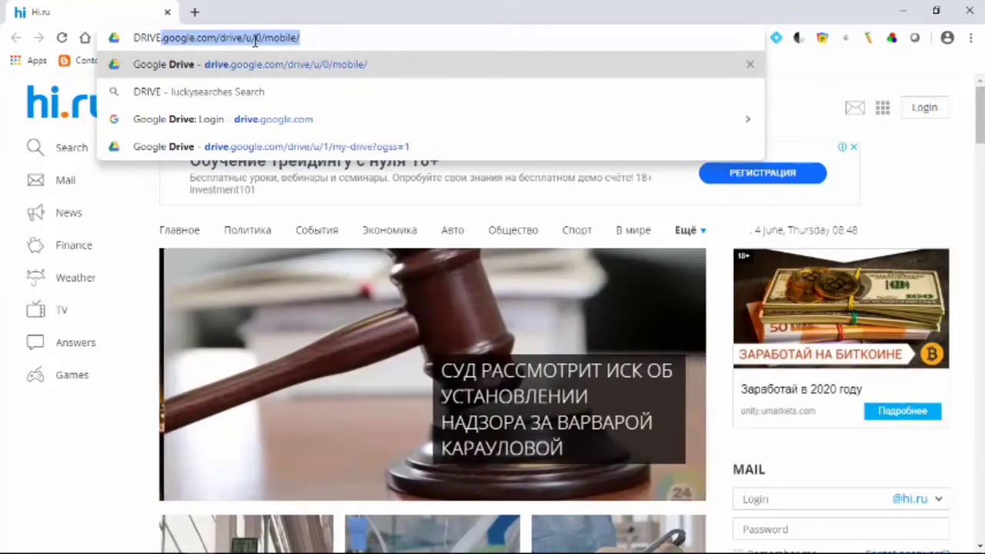
pyautogui.write('GOO')
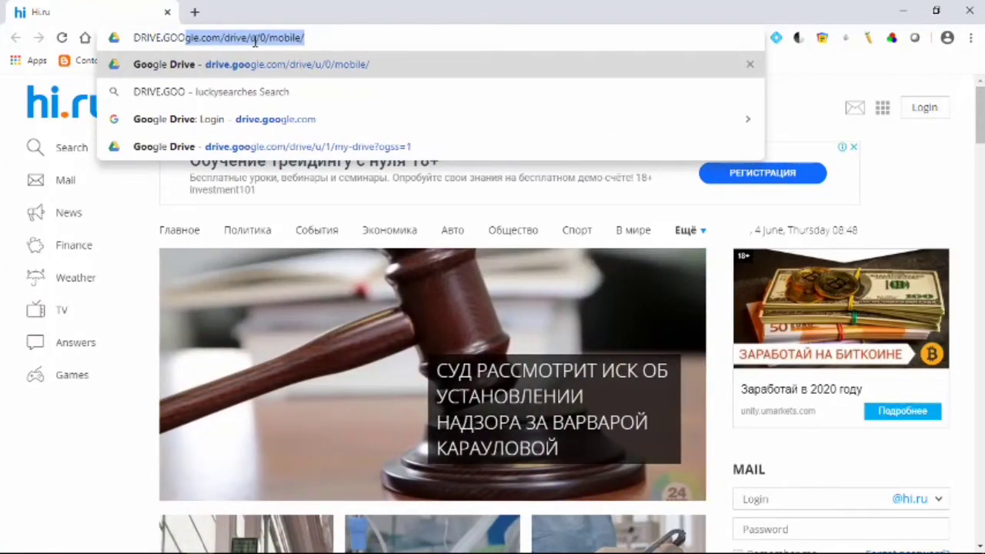
pyautogui.write('GLE.COM')
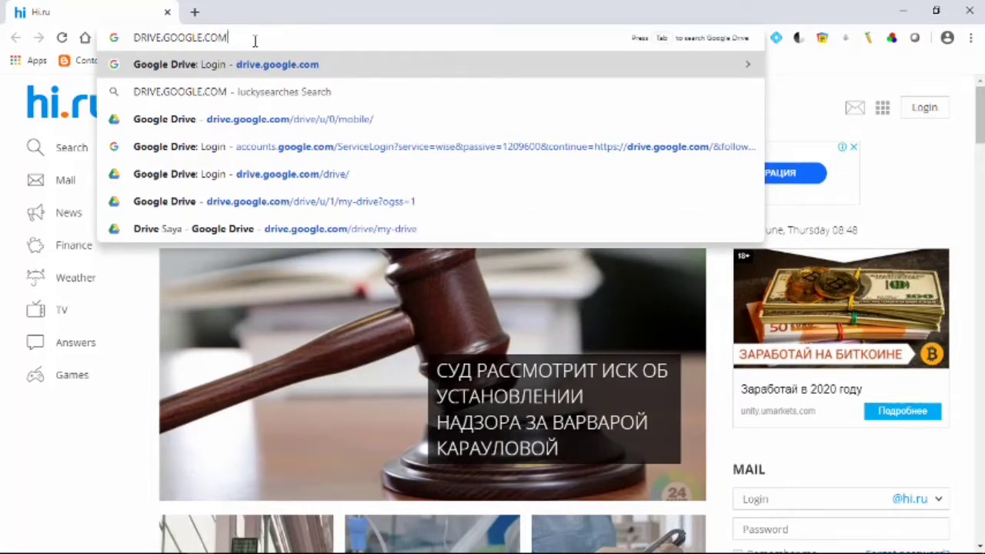
pyautogui.press('Return')
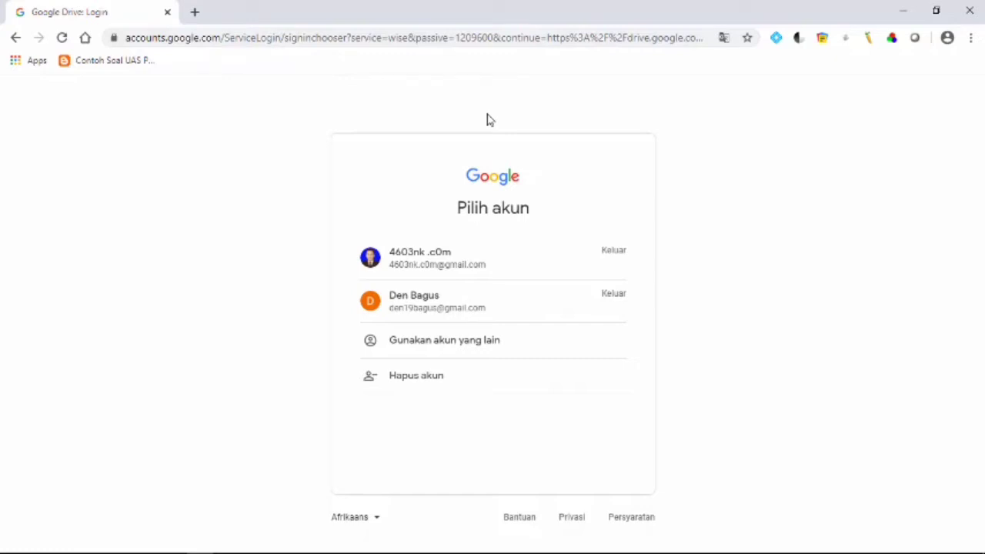
# Sign in with the second saved Google account using its stored password
pyautogui.click(471, 307)
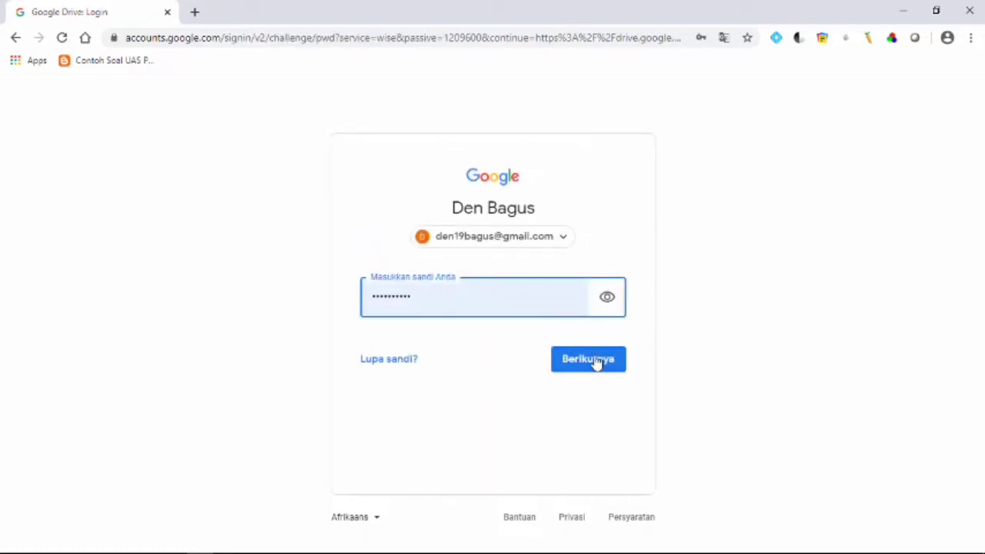
pyautogui.click(598, 361)
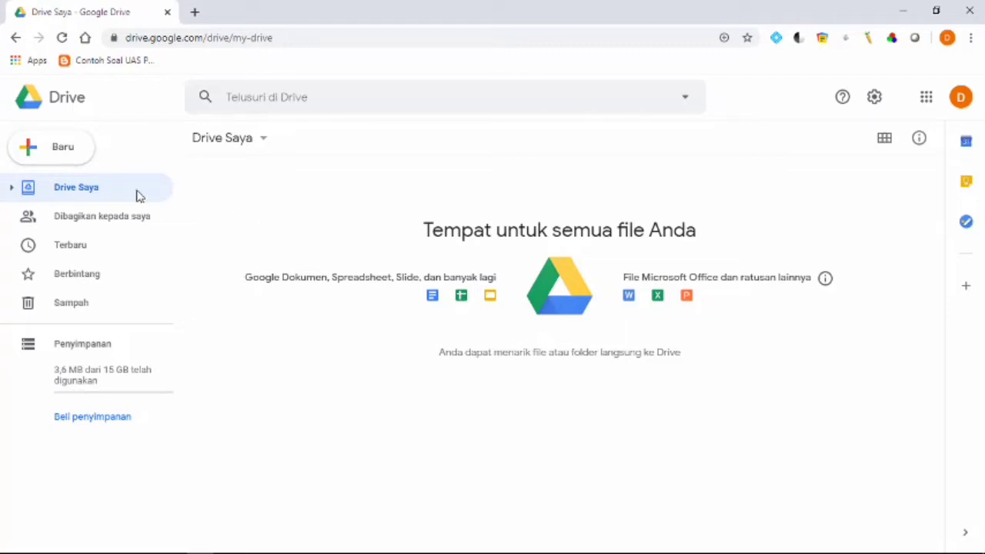
# Upload the PAT 2020 file from Downloads into Drive Saya and dismiss the upload notice
pyautogui.click(60, 152)
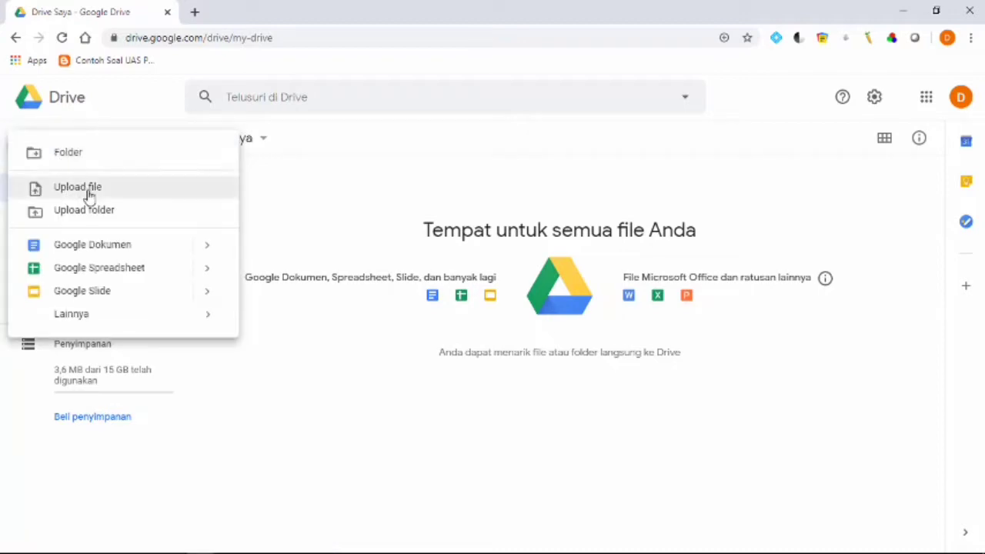
pyautogui.click(88, 195)
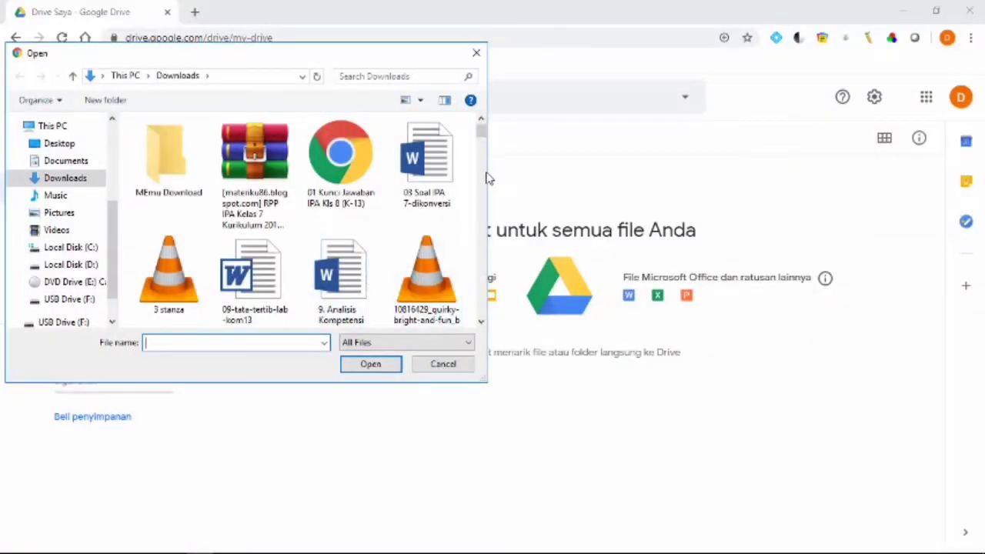
pyautogui.moveTo(481, 136); pyautogui.dragTo(493, 239)
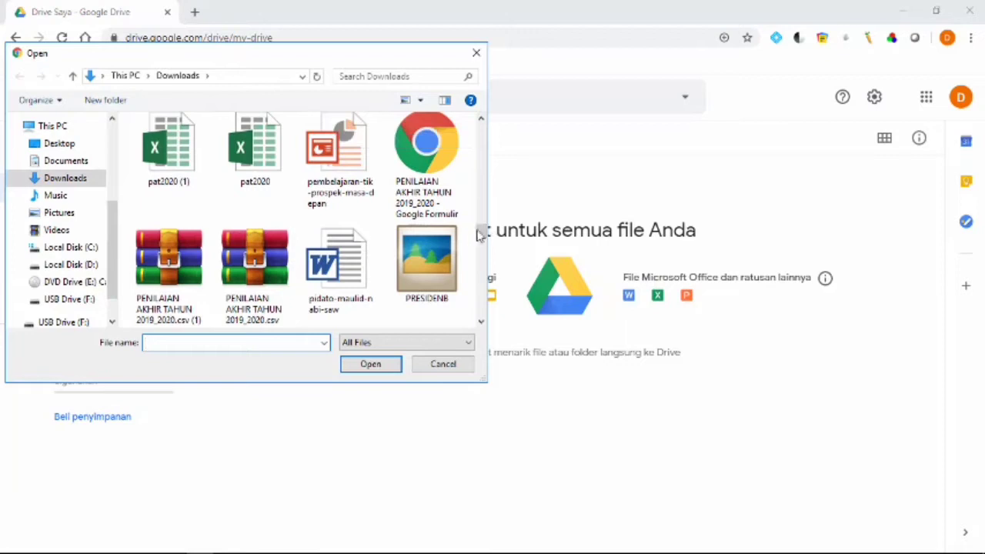
pyautogui.scroll(1, 390, 229)
pyautogui.scroll(2, 390, 229)
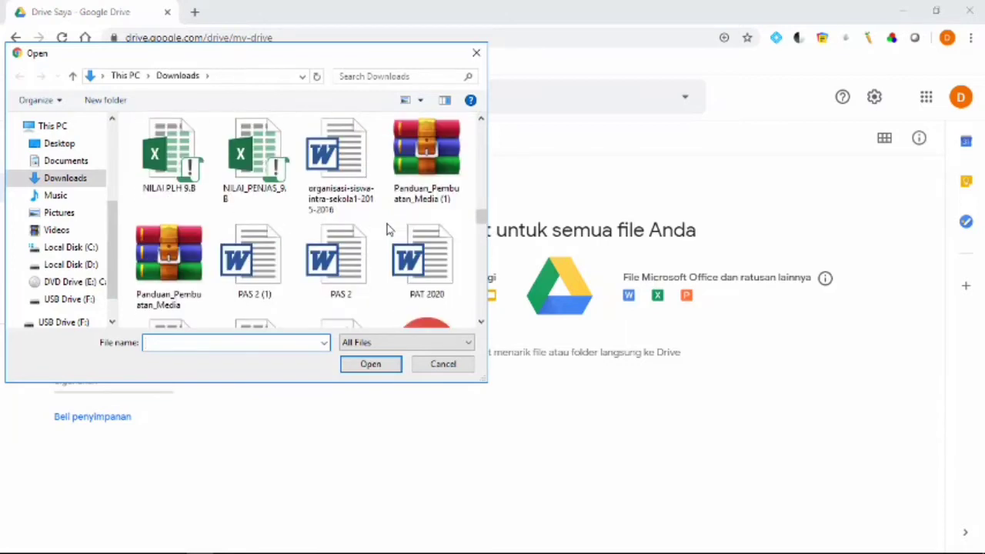
pyautogui.scroll(-1, 377, 308)
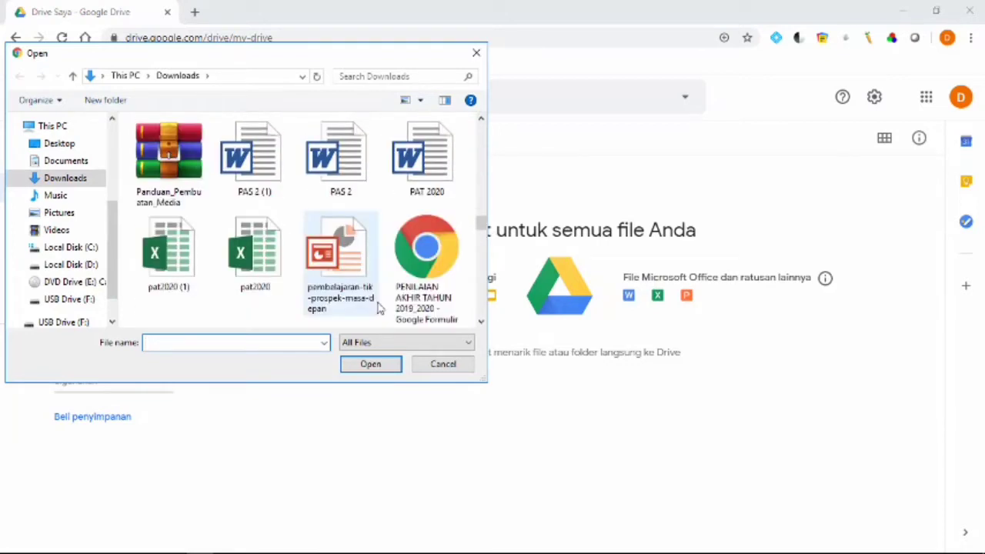
pyautogui.click(431, 165)
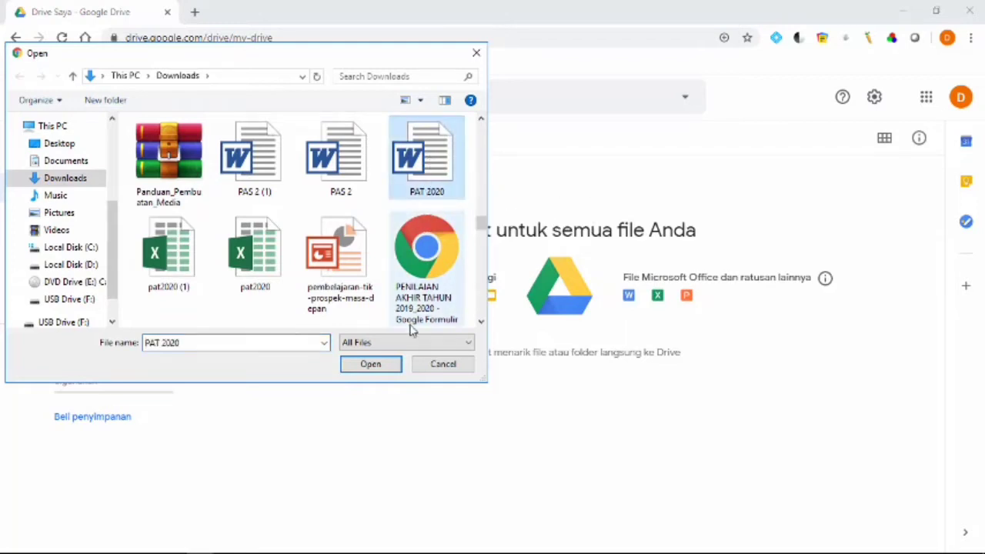
pyautogui.click(371, 364)
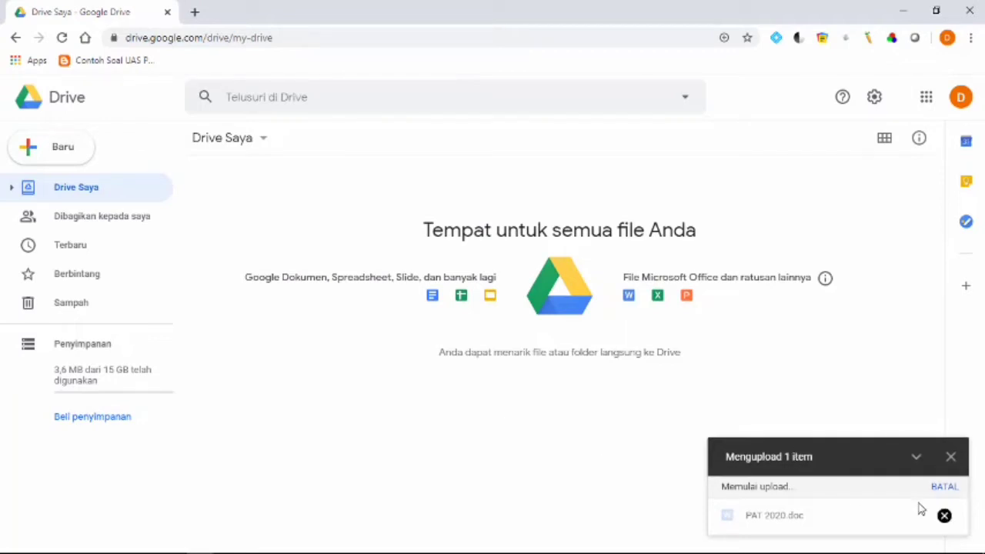
pyautogui.moveTo(911, 523)
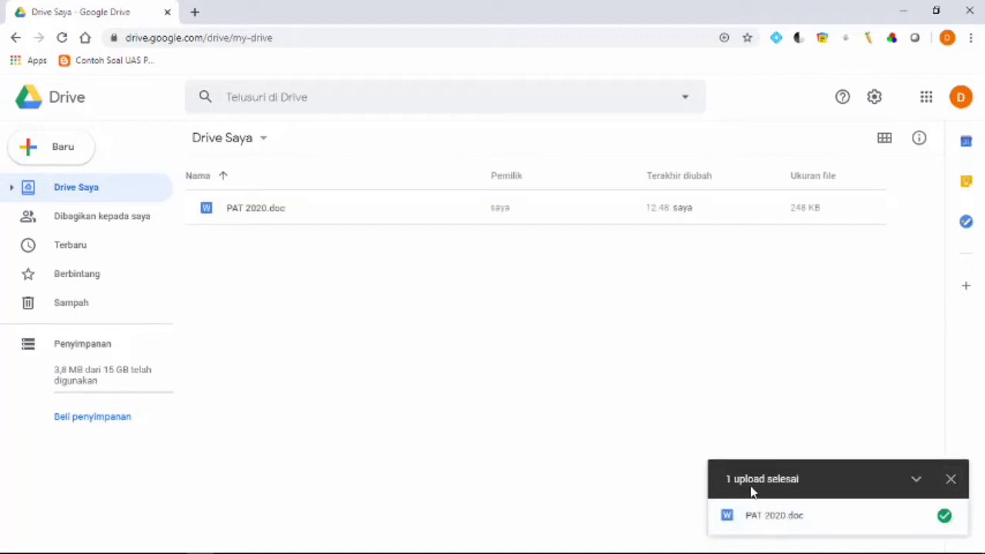
pyautogui.click(952, 480)
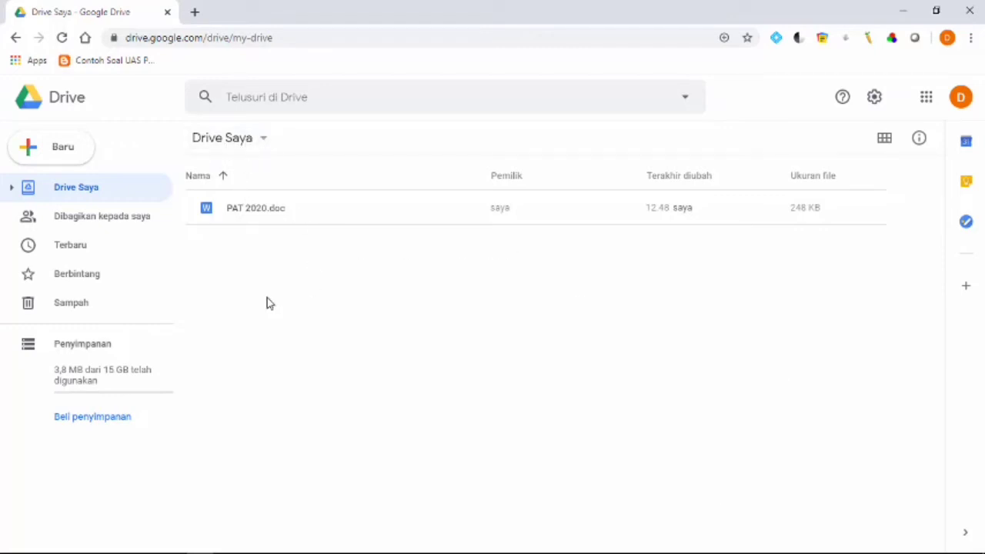
# Open PAT 2020.doc with Google Dokumen in a new tab
pyautogui.rightClick(253, 213)
pyautogui.moveTo(253, 213)
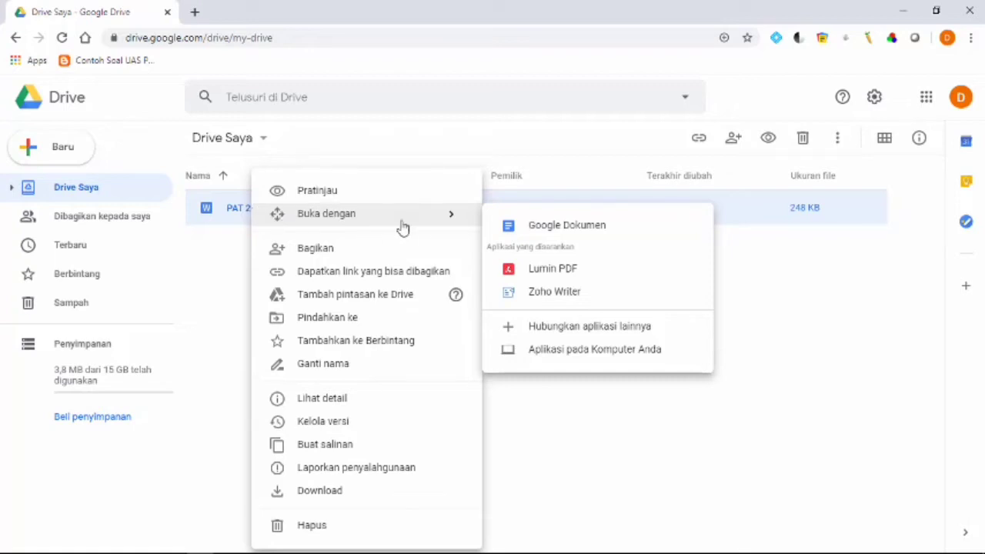
pyautogui.click(584, 230)
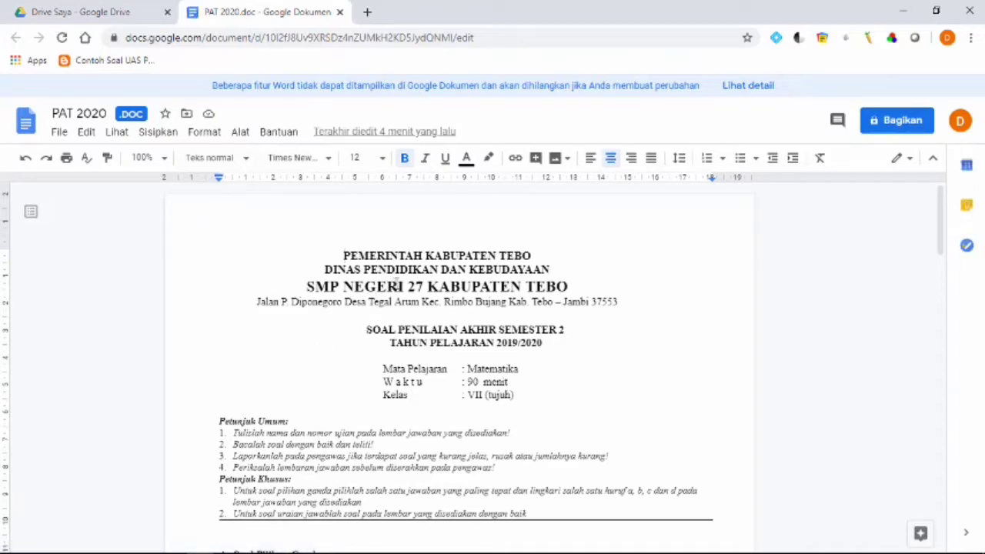
# Scroll through the exam paper and select the school header and instructions text
pyautogui.scroll(-7, 396, 285)
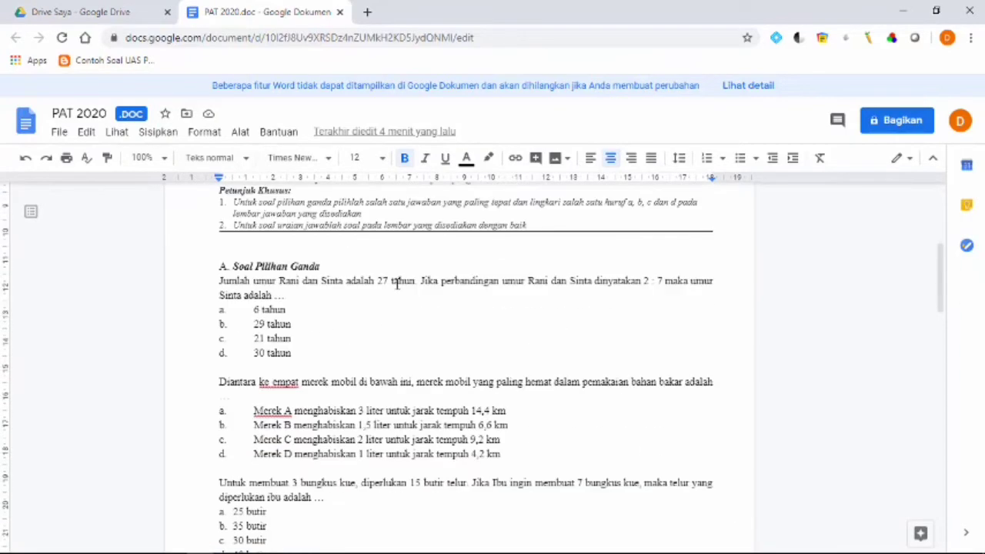
pyautogui.scroll(1, 396, 286)
pyautogui.scroll(3, 396, 286)
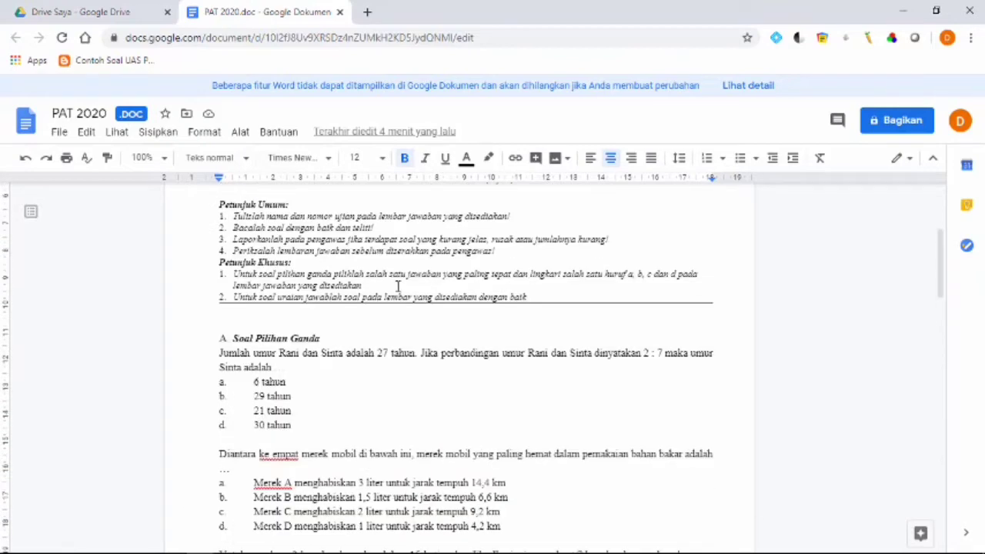
pyautogui.scroll(3, 398, 286)
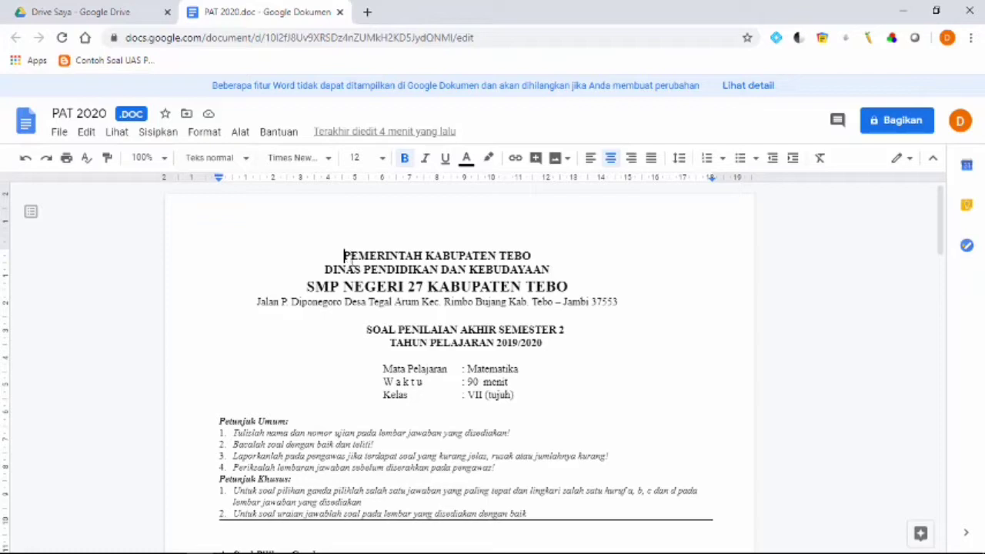
pyautogui.moveTo(344, 258); pyautogui.dragTo(564, 512)
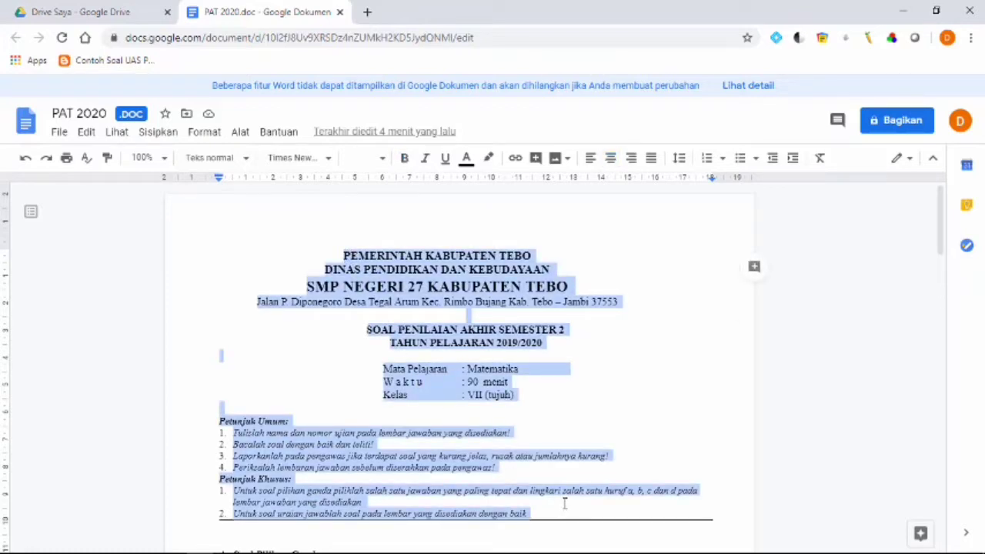
pyautogui.press('Delete')
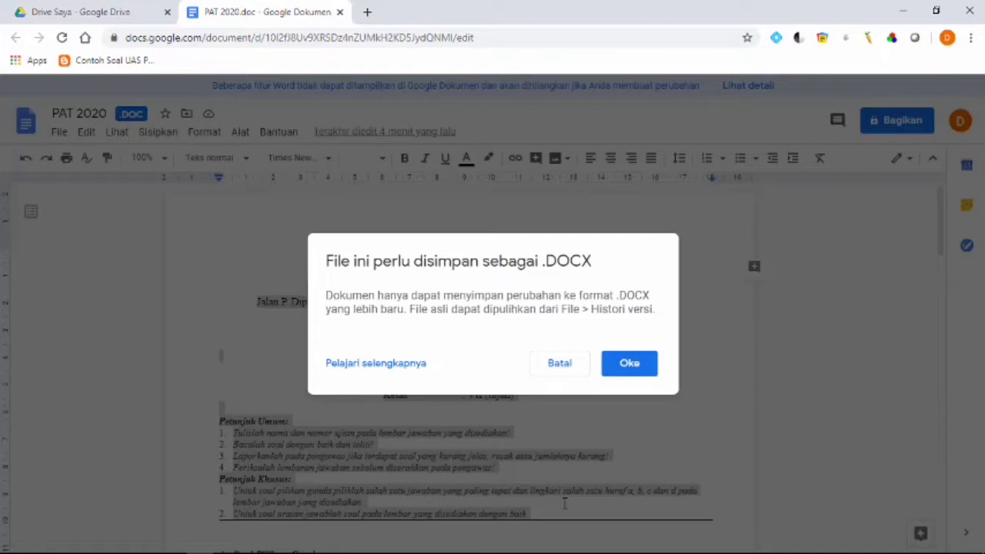
pyautogui.click(629, 373)
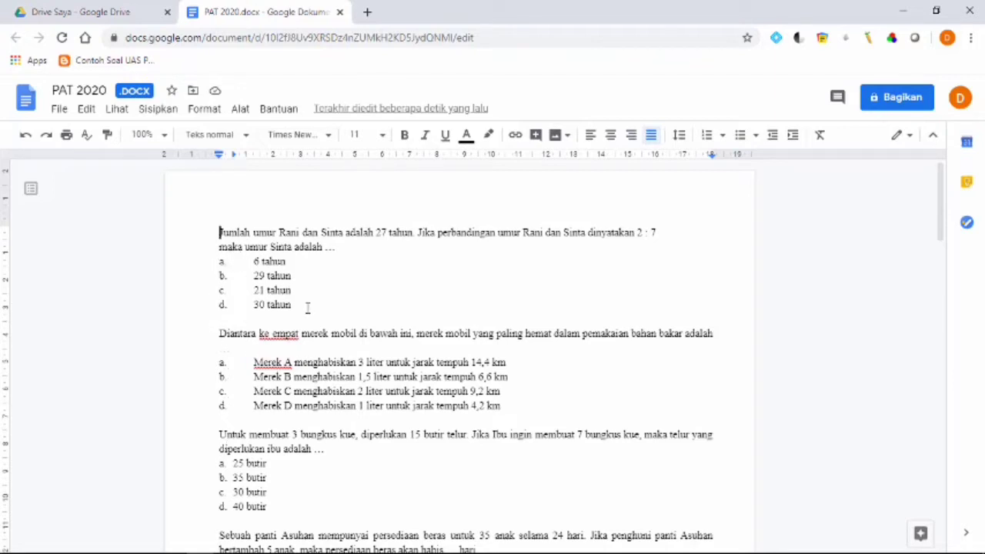
pyautogui.scroll(-6, 307, 308)
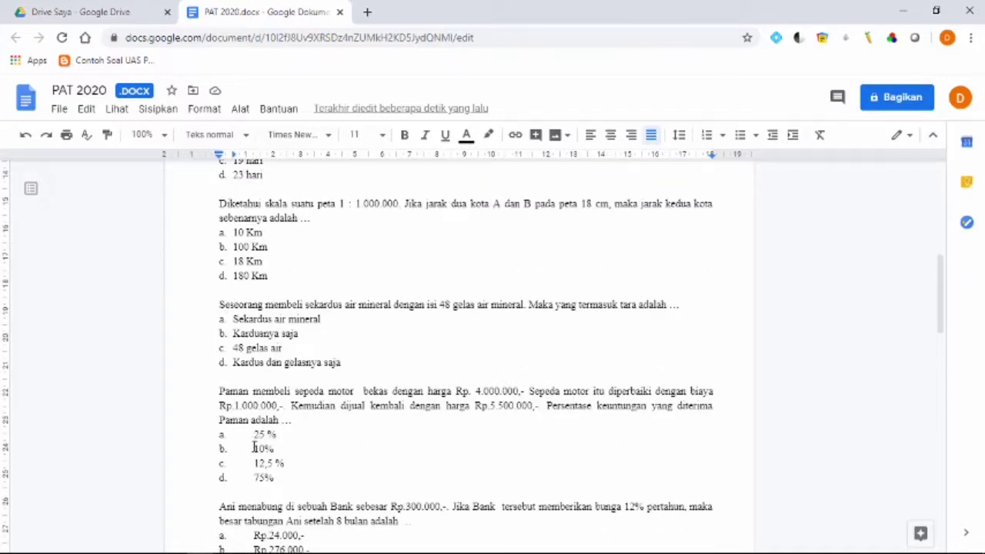
pyautogui.scroll(-2, 257, 445)
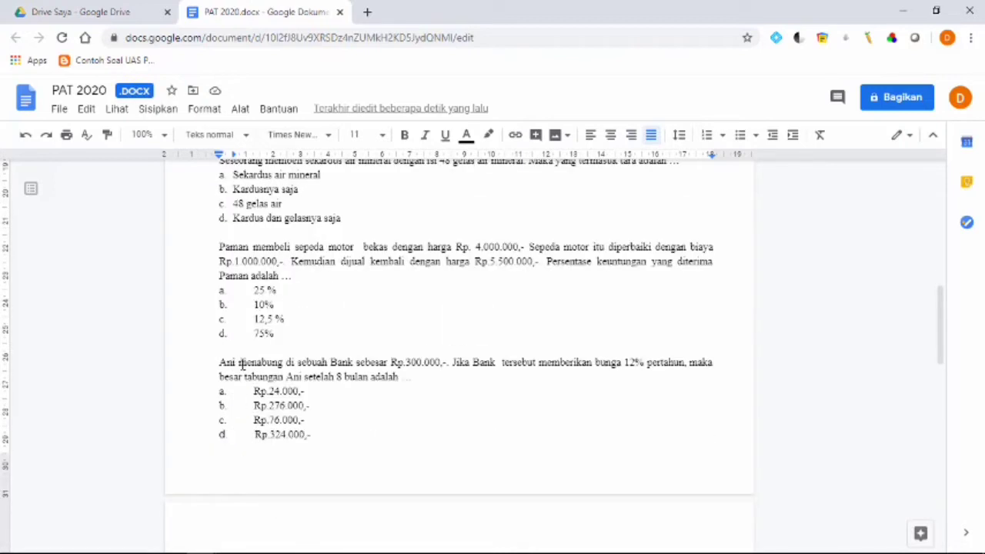
pyautogui.scroll(-3, 231, 408)
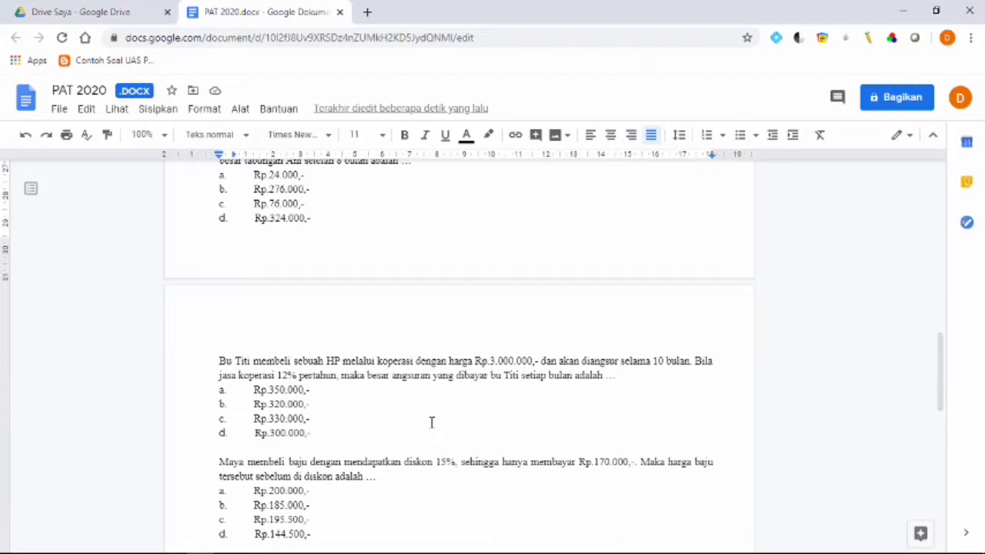
pyautogui.scroll(-2, 416, 423)
pyautogui.scroll(9, 405, 424)
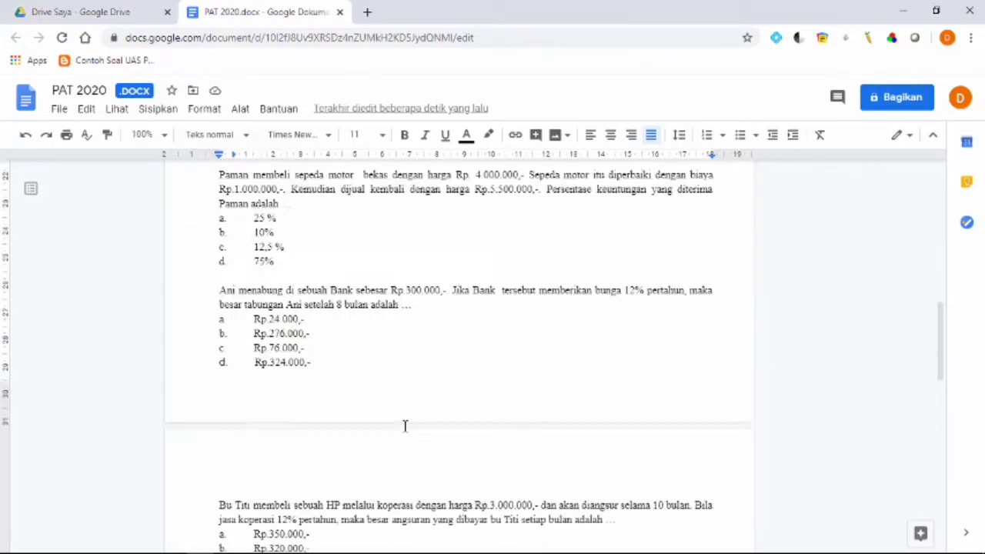
pyautogui.scroll(4, 405, 426)
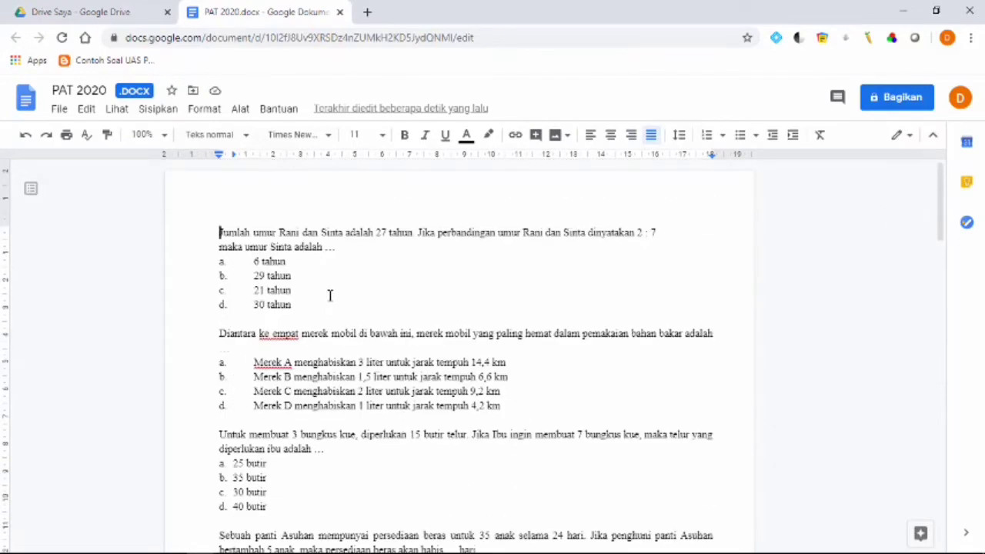
pyautogui.scroll(-10, 301, 297)
pyautogui.scroll(6, 300, 311)
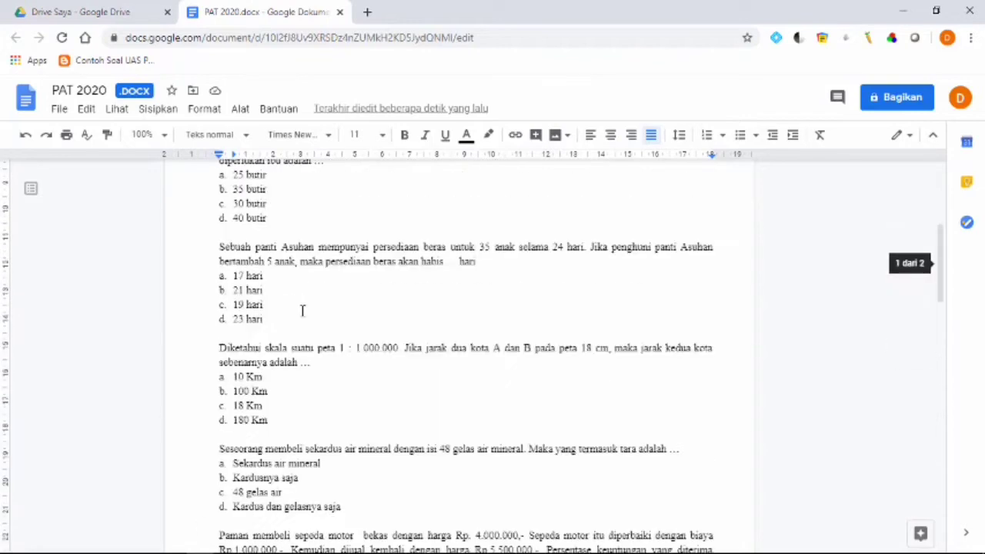
pyautogui.scroll(4, 302, 310)
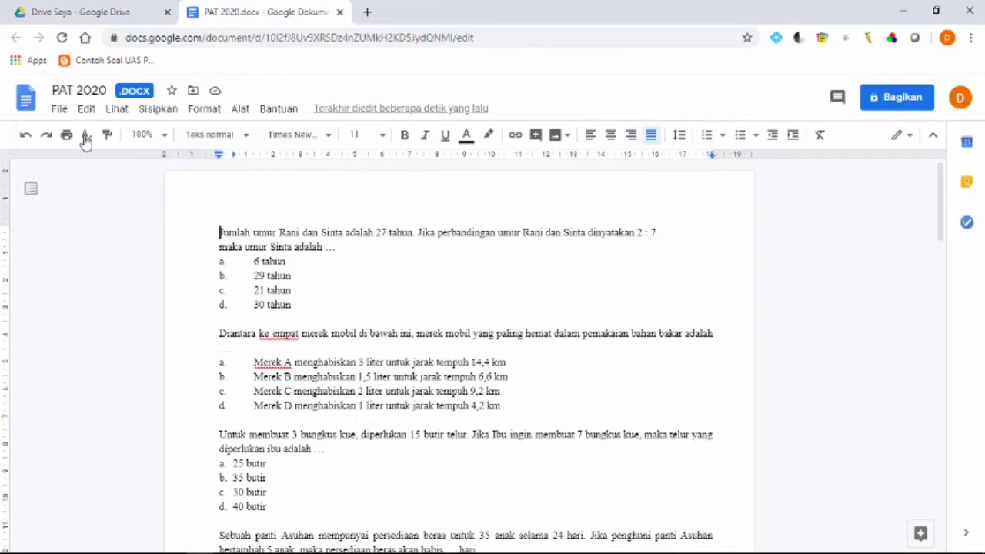
# Save PAT 2020.docx as a native Google Doc and return to the Drive Saya tab
pyautogui.click(60, 110)
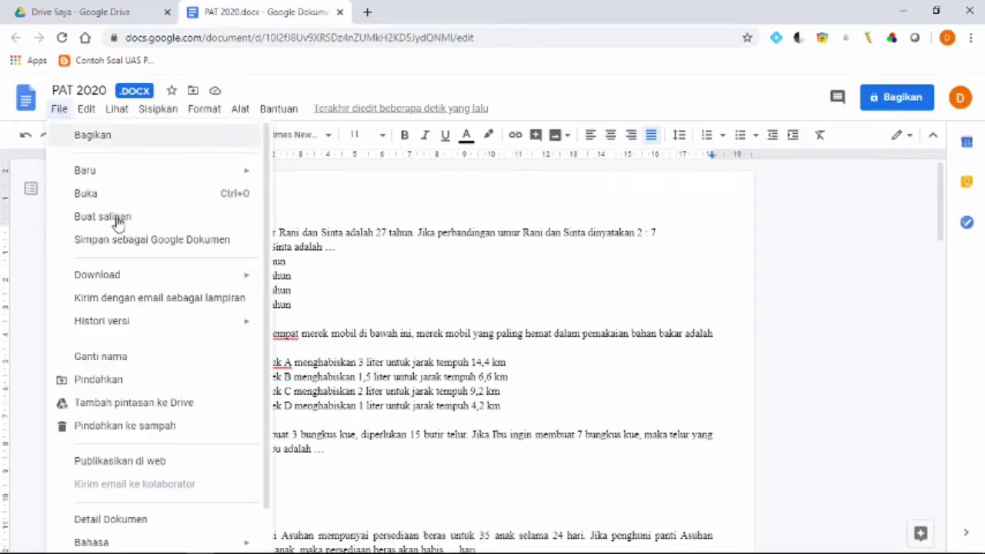
pyautogui.click(154, 241)
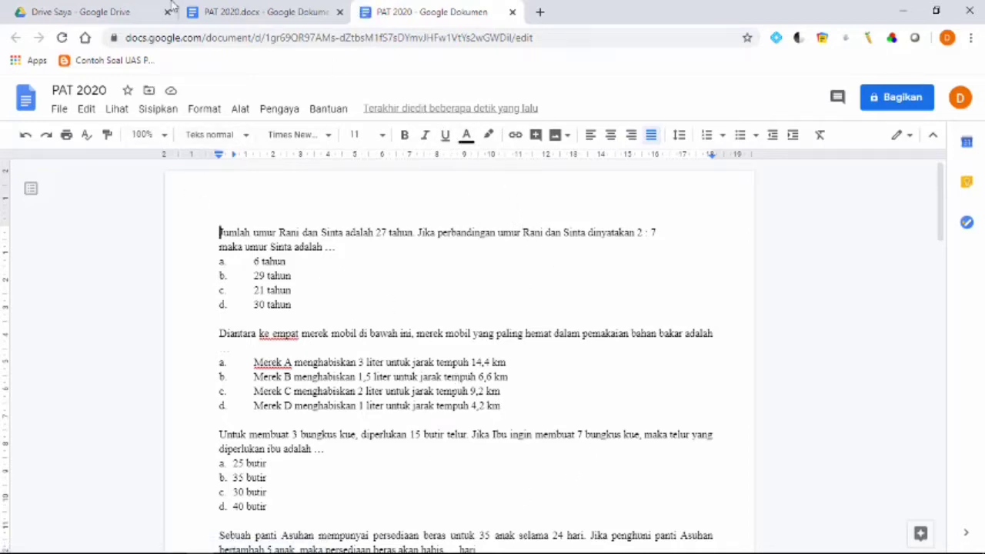
pyautogui.click(115, 8)
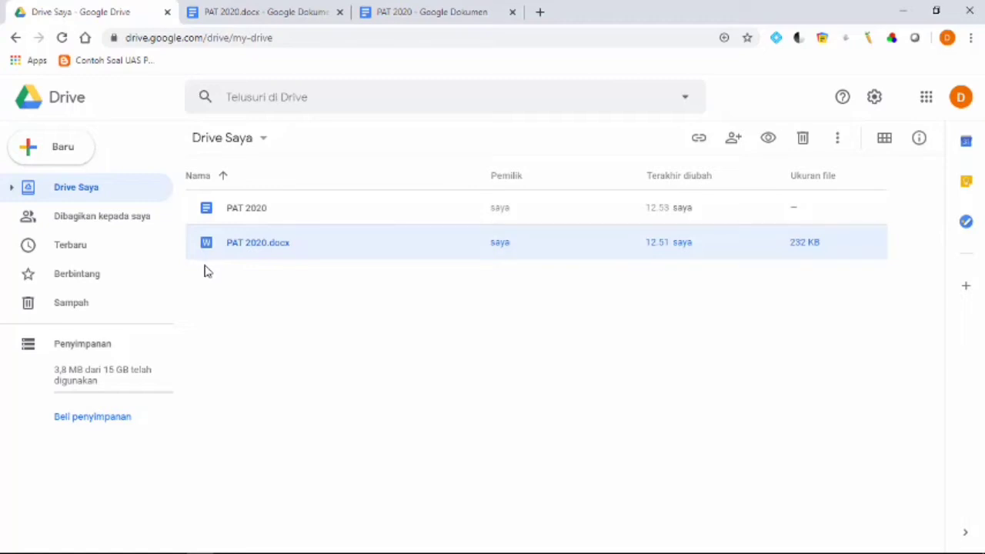
# Create a new blank Google Form from Baru > Lainnya > Google Formulir
pyautogui.click(53, 158)
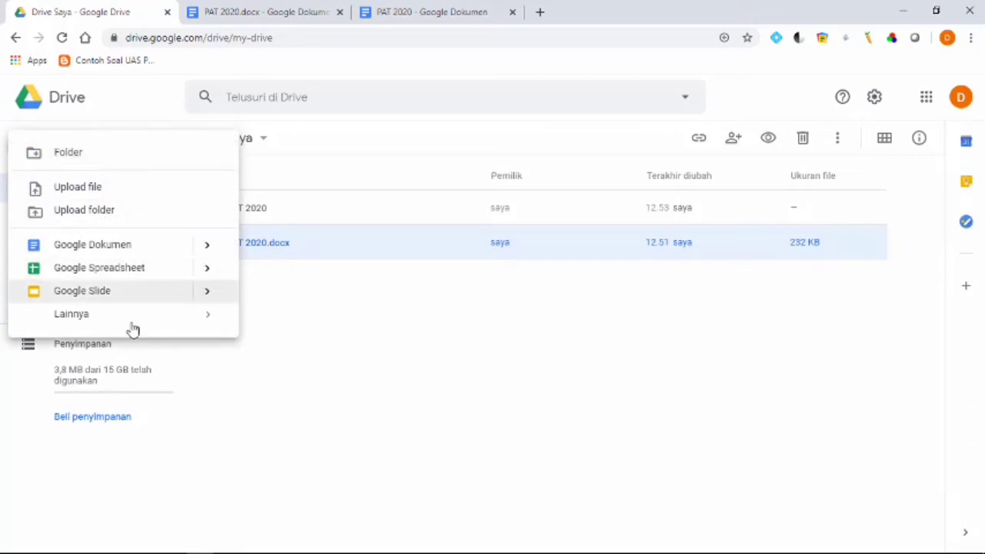
pyautogui.moveTo(132, 316)
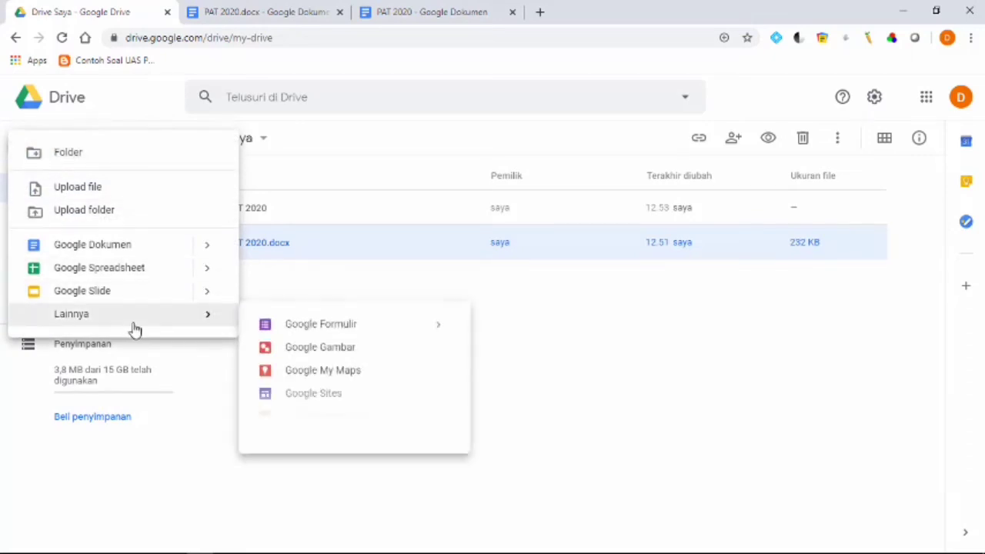
pyautogui.click(324, 338)
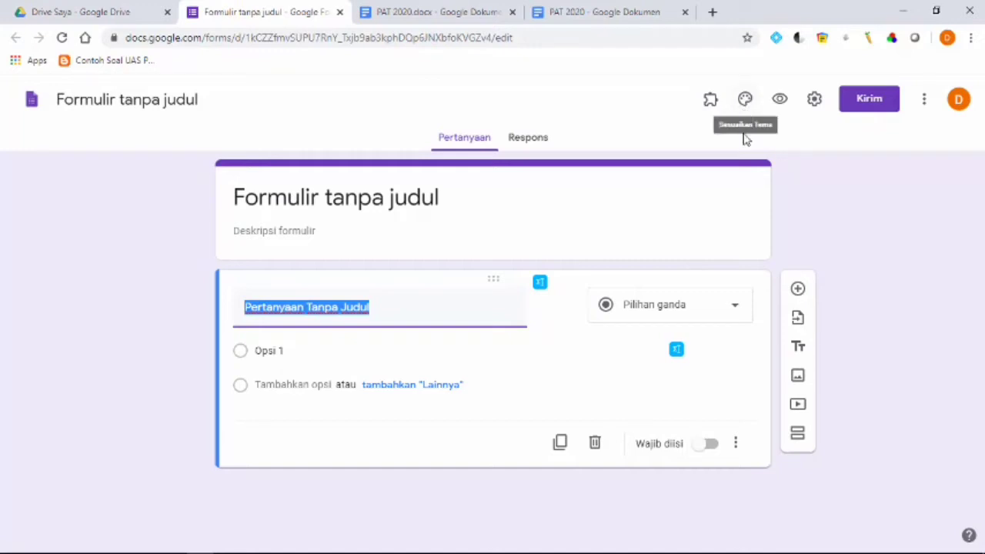
# Open the theme options and browse the Pilih Header image gallery
pyautogui.click(744, 108)
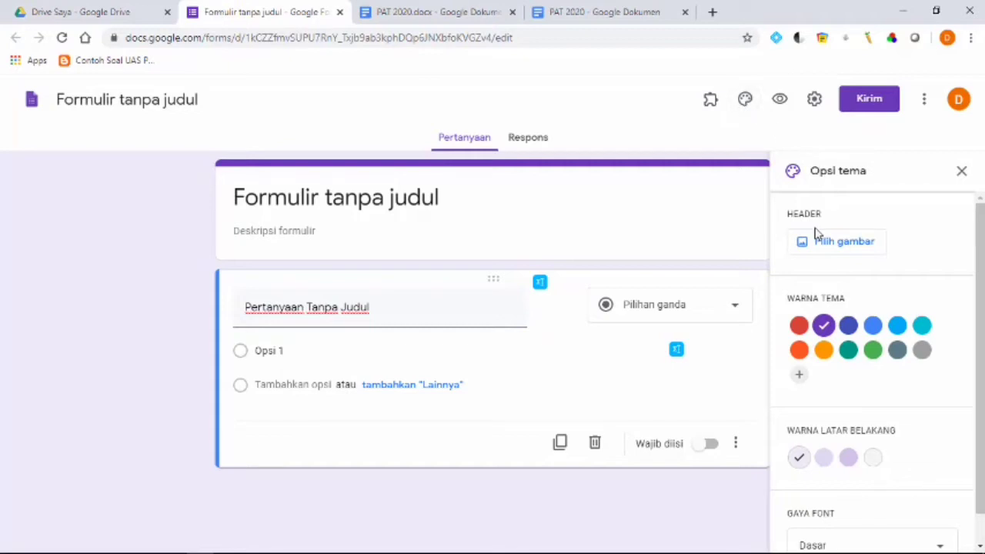
pyautogui.click(854, 250)
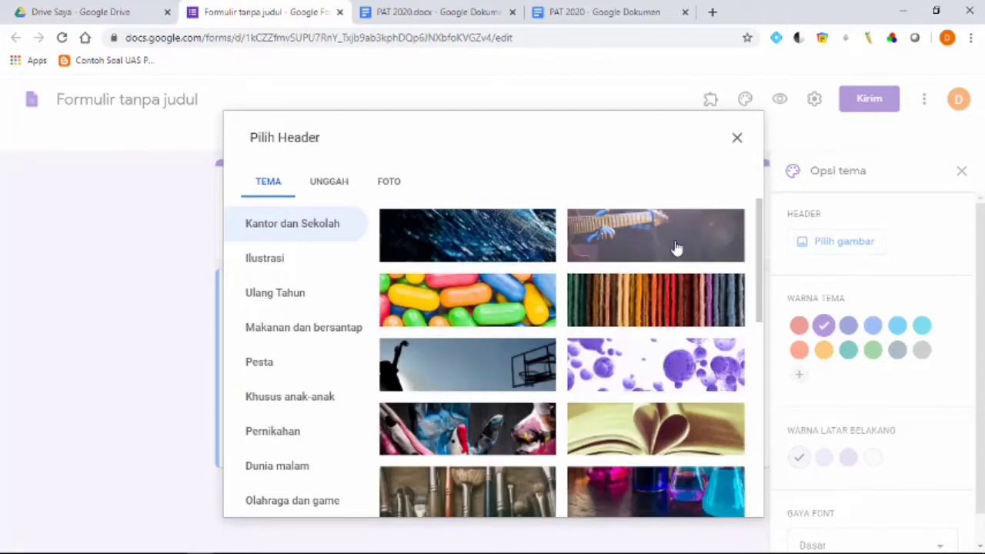
pyautogui.scroll(-10, 542, 377)
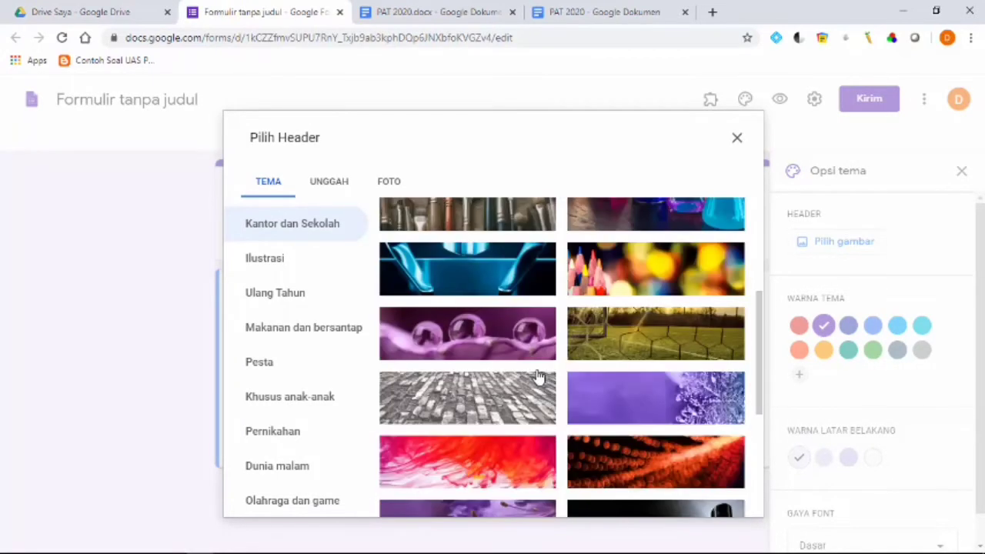
pyautogui.scroll(10, 538, 376)
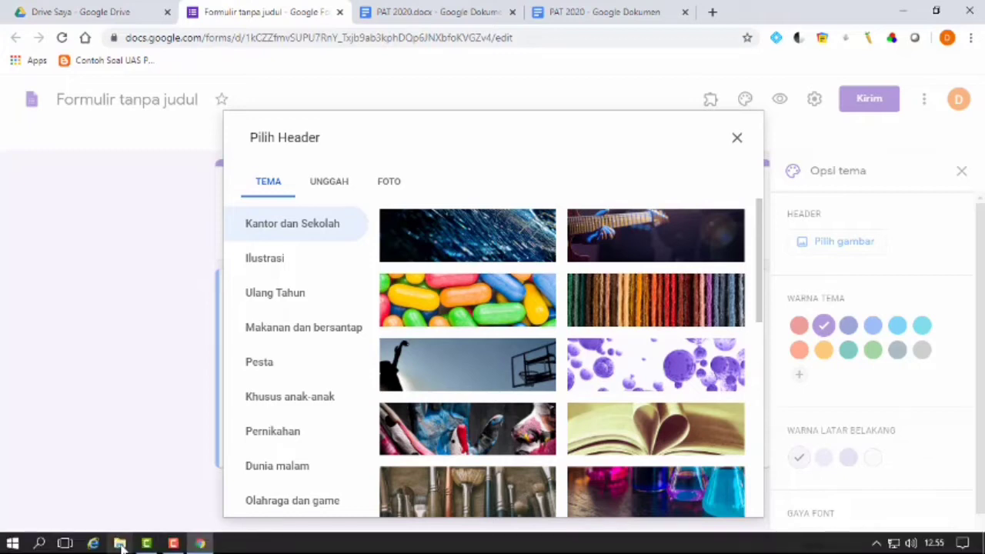
# Open the recent PAT 2020 document in Word from File Explorer
pyautogui.click(121, 545)
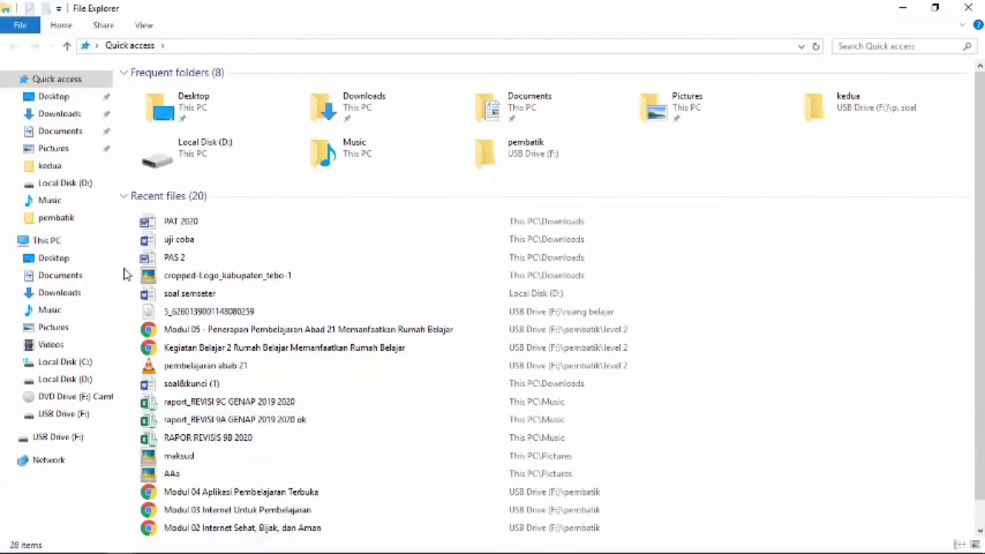
pyautogui.doubleClick(197, 222)
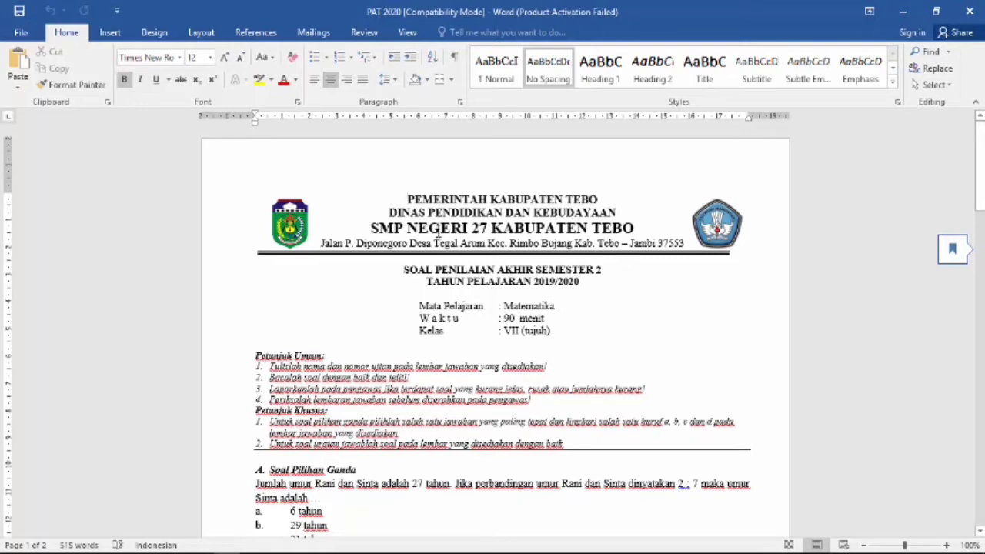
# Create a new blank Word document from File > New
pyautogui.click(22, 33)
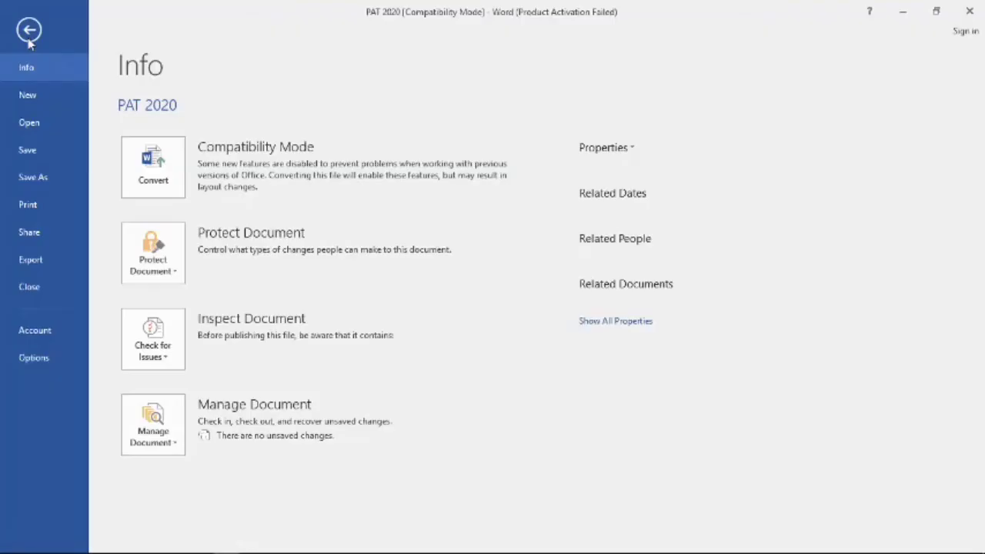
pyautogui.click(43, 101)
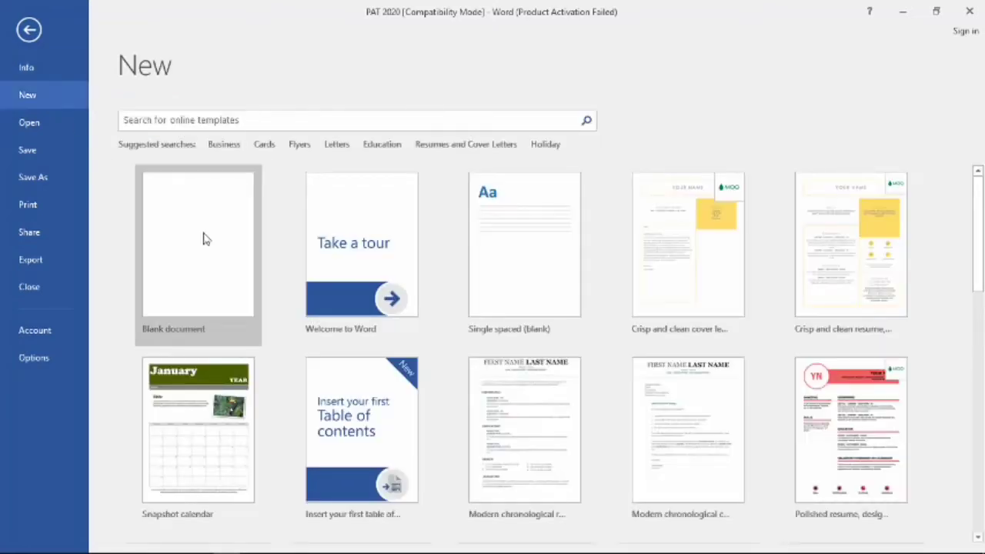
pyautogui.click(205, 240)
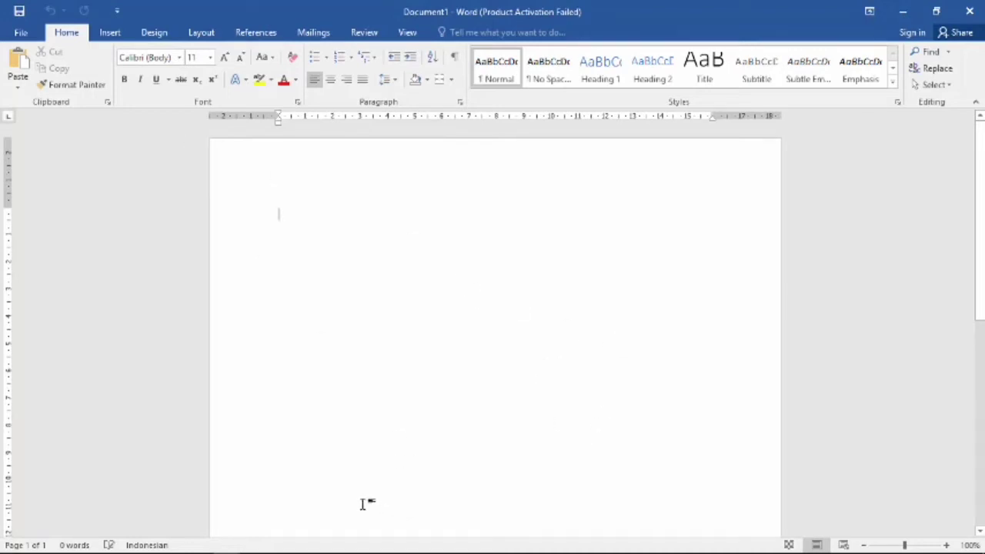
# Switch to the PAT 2020 window and back to Document1, showing the Insert ribbon
pyautogui.moveTo(315, 530)
pyautogui.moveTo(228, 542)
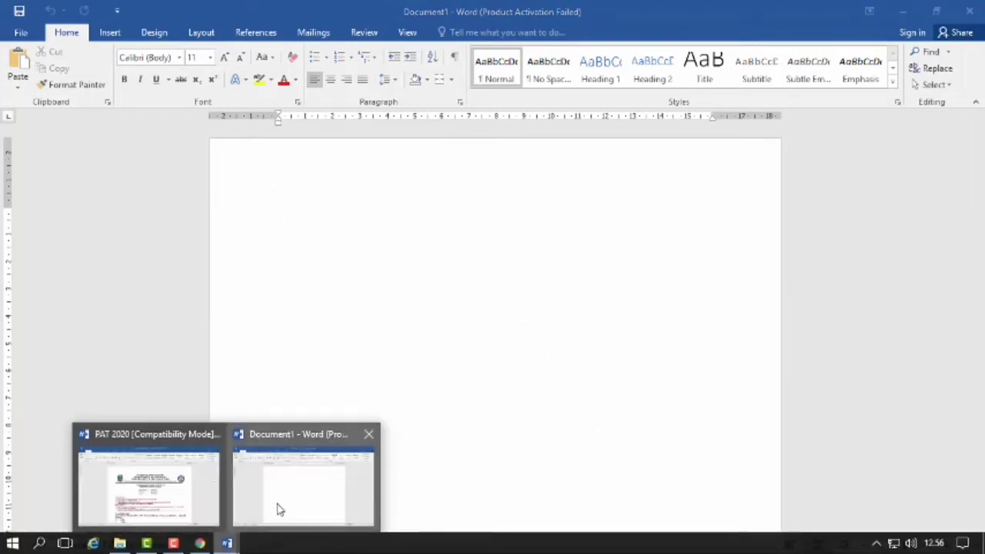
pyautogui.click(169, 471)
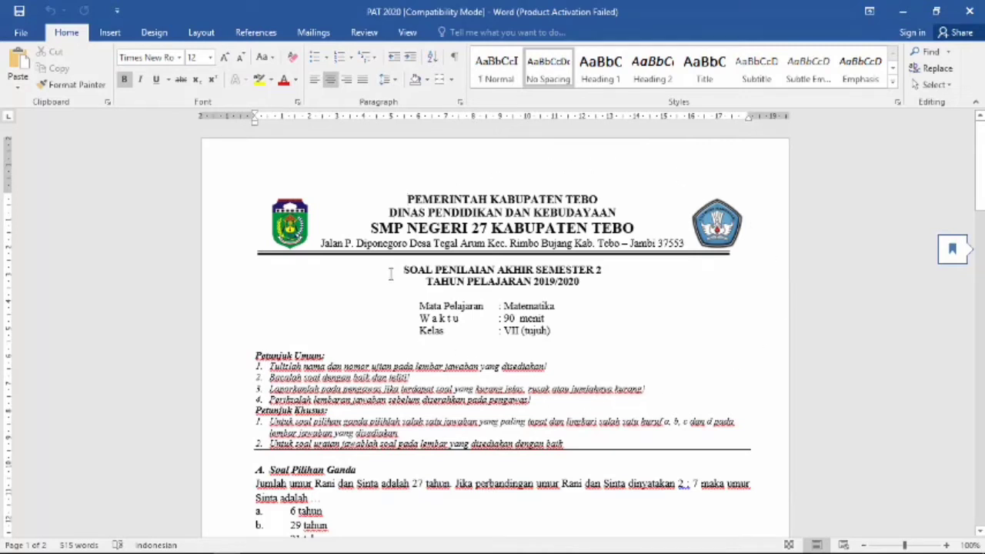
pyautogui.moveTo(259, 550)
pyautogui.moveTo(227, 543)
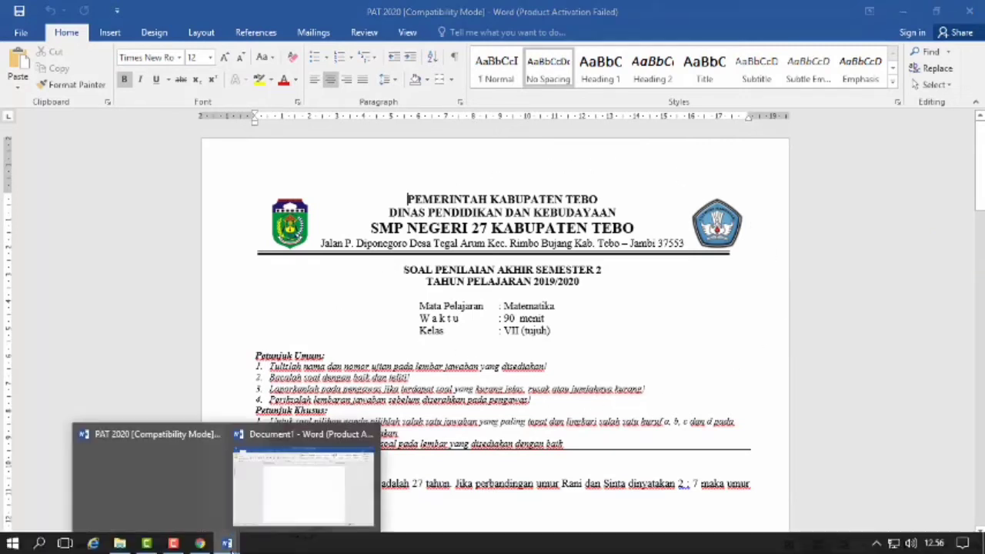
pyautogui.click(260, 493)
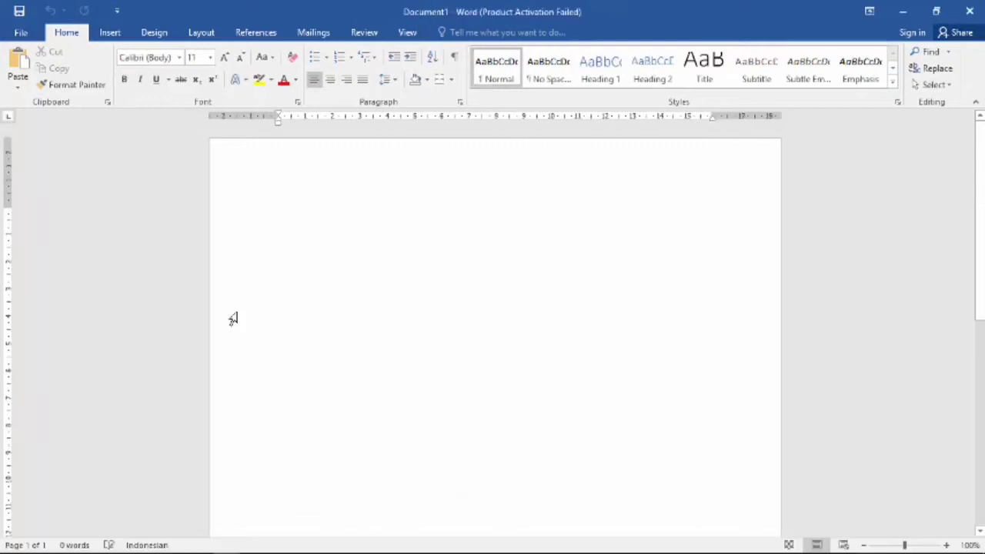
pyautogui.click(113, 35)
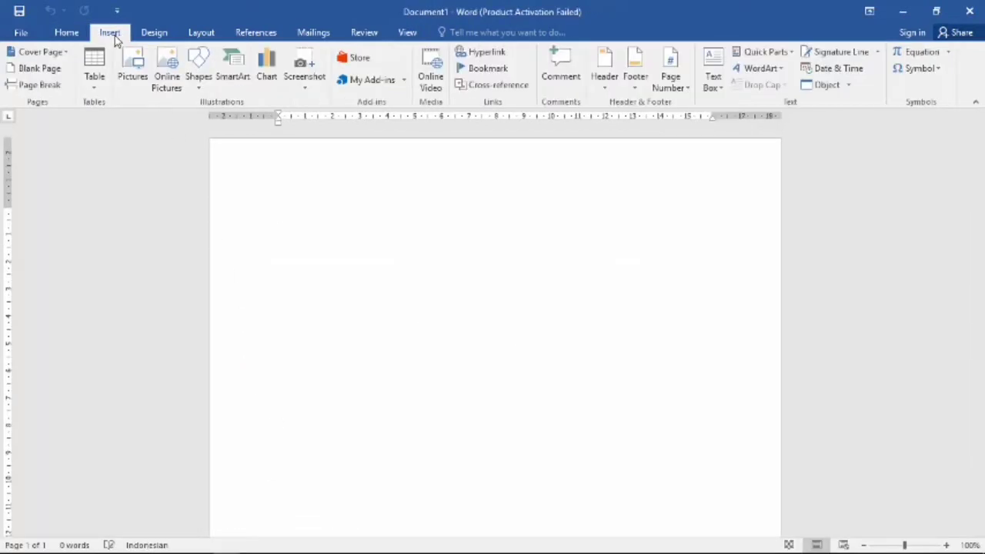
# Insert a screen clipping of the PAT 2020 letterhead and exam title into Document1
pyautogui.click(306, 85)
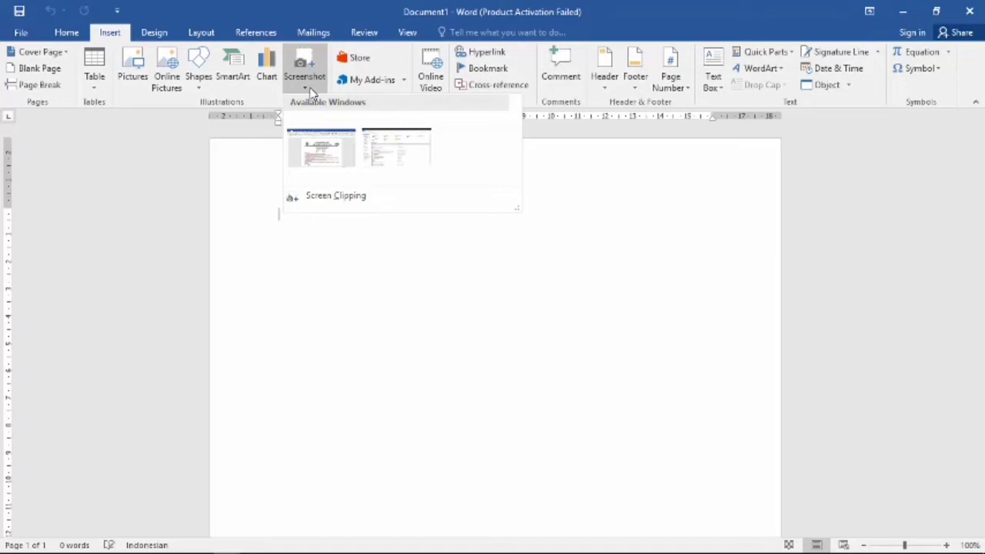
pyautogui.click(358, 198)
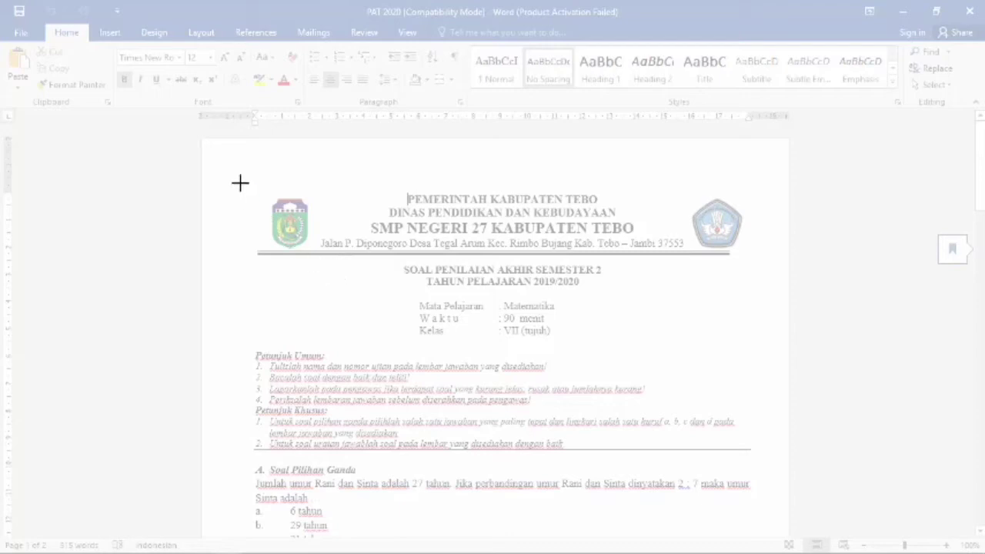
pyautogui.moveTo(230, 168); pyautogui.dragTo(764, 296)
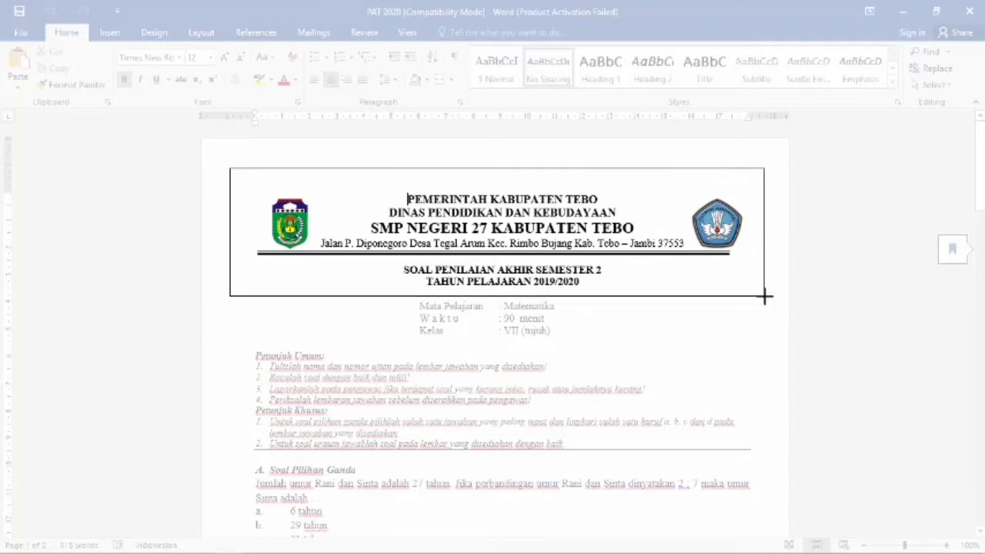
pyautogui.moveTo(764, 295); pyautogui.dragTo(765, 293)
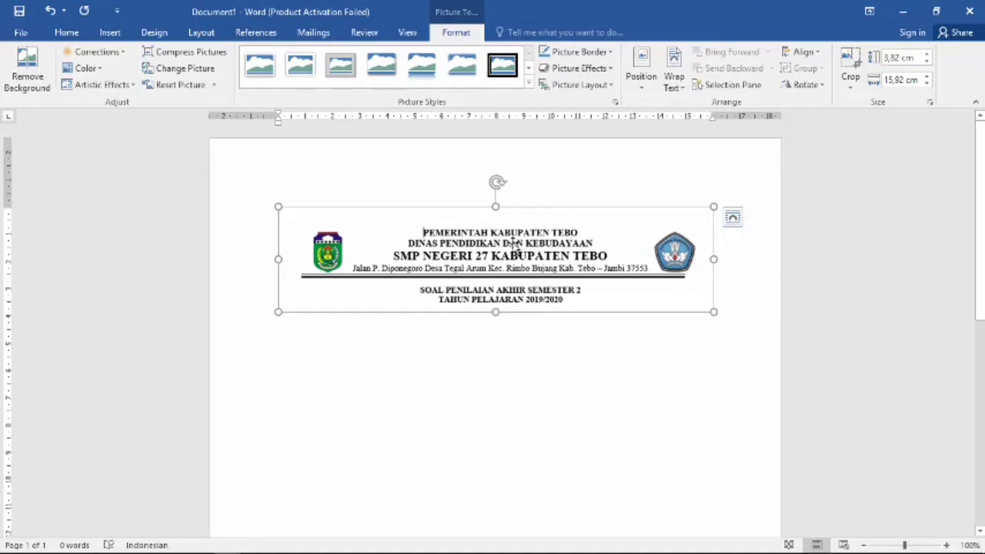
# Save the Word letterhead picture as a PNG named 'kop soal' in Pictures
pyautogui.rightClick(515, 245)
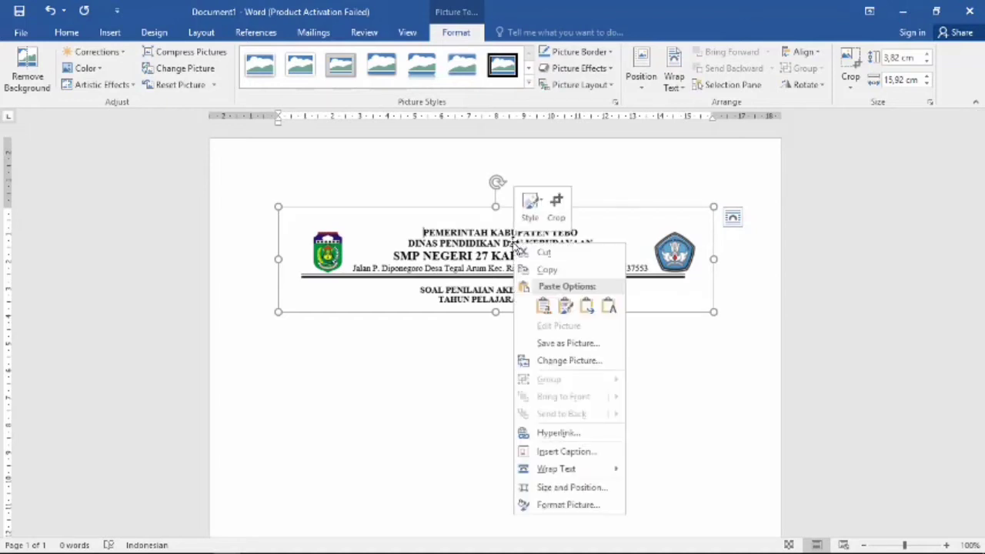
pyautogui.click(615, 347)
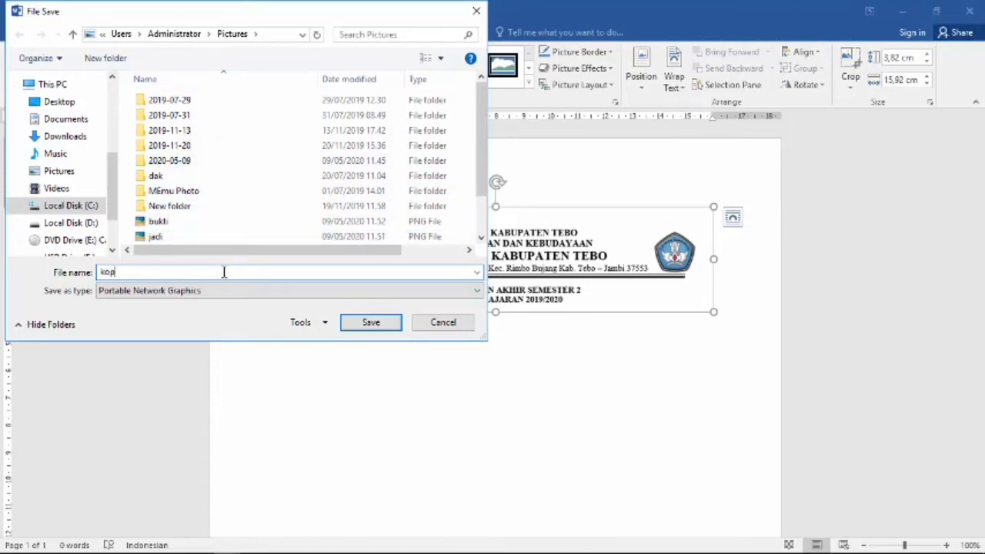
pyautogui.write('kop soal')
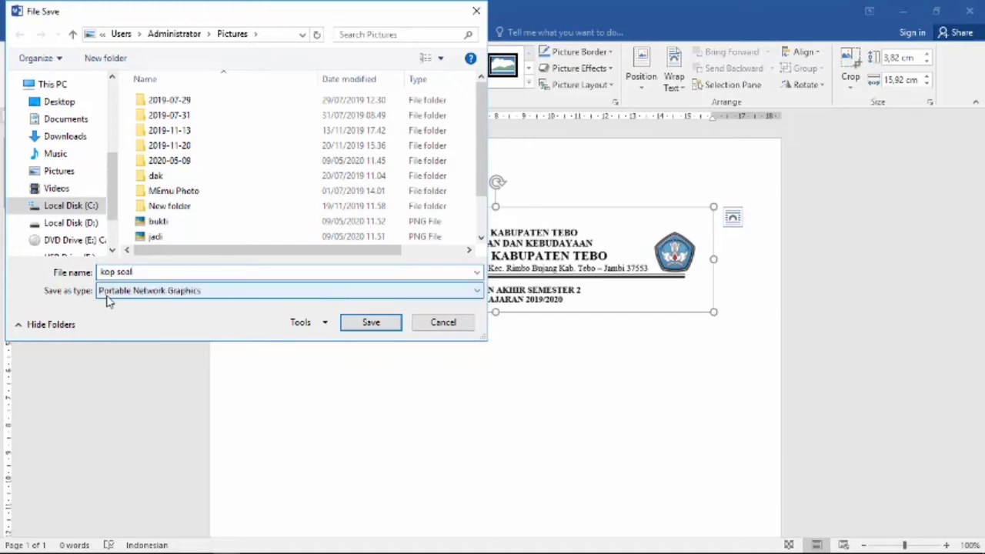
pyautogui.click(182, 294)
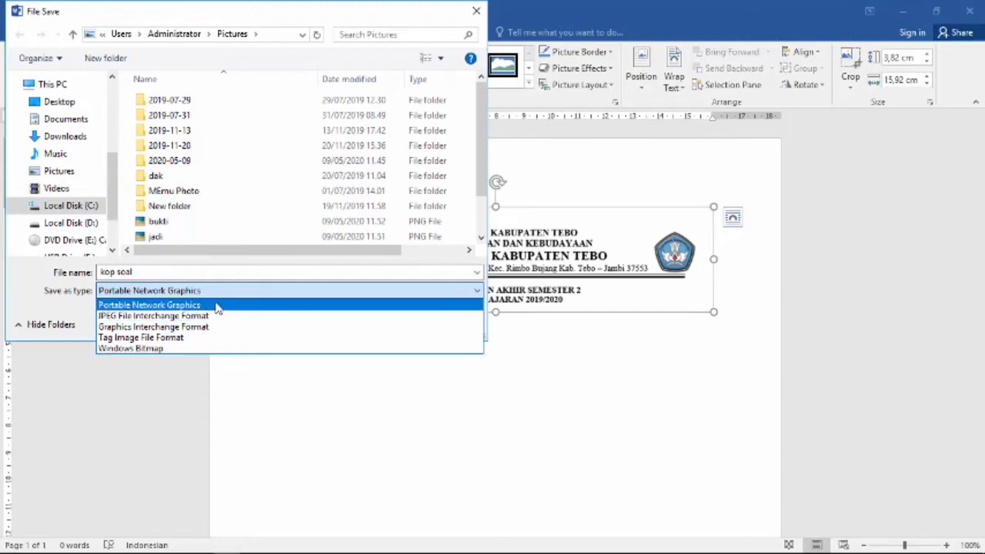
pyautogui.click(288, 258)
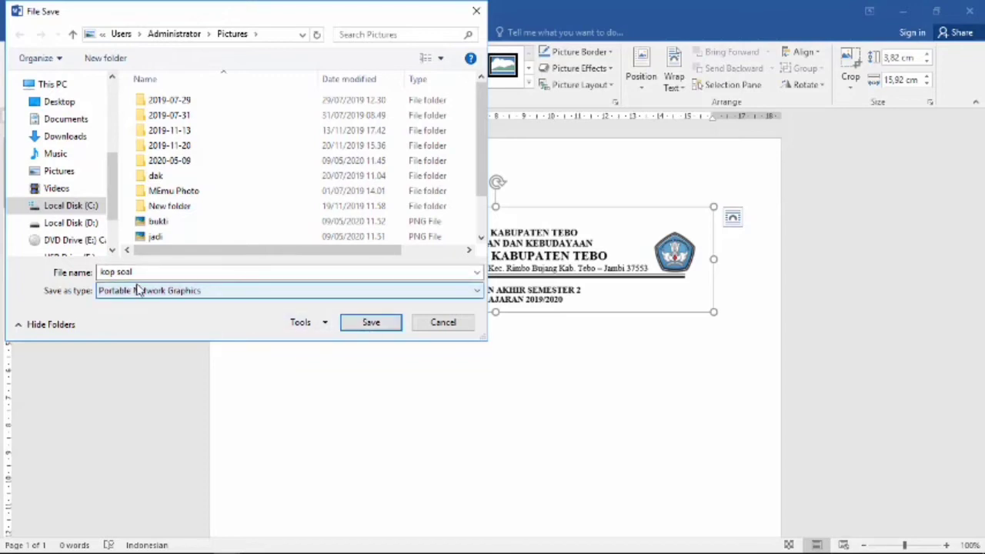
pyautogui.click(380, 329)
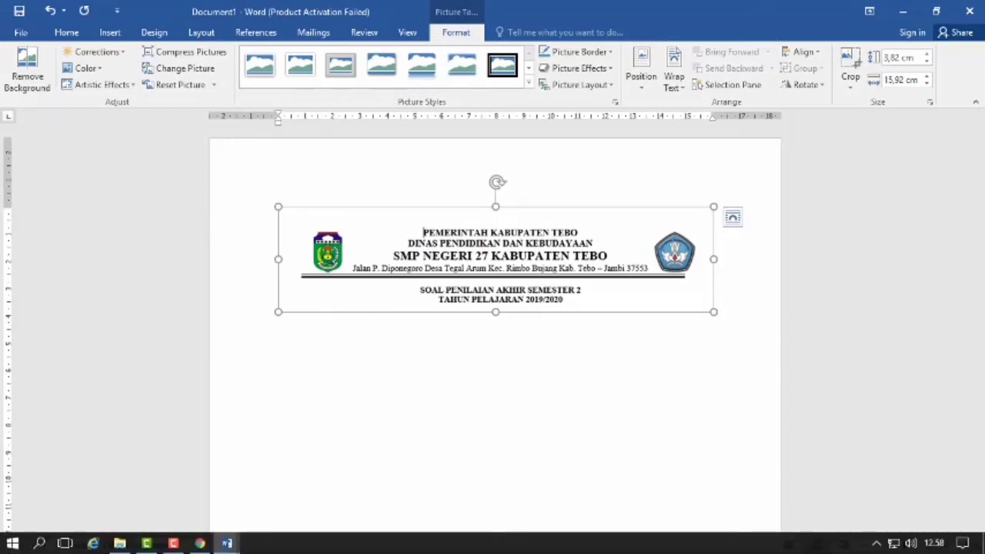
# Upload 'kop soal' from the Pictures folder as the form's header image
pyautogui.click(200, 543)
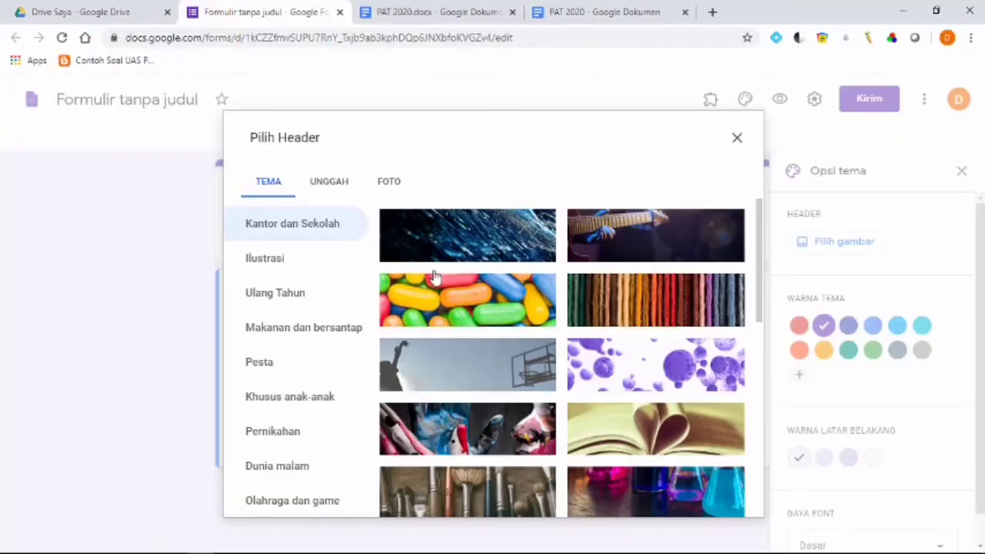
pyautogui.click(334, 186)
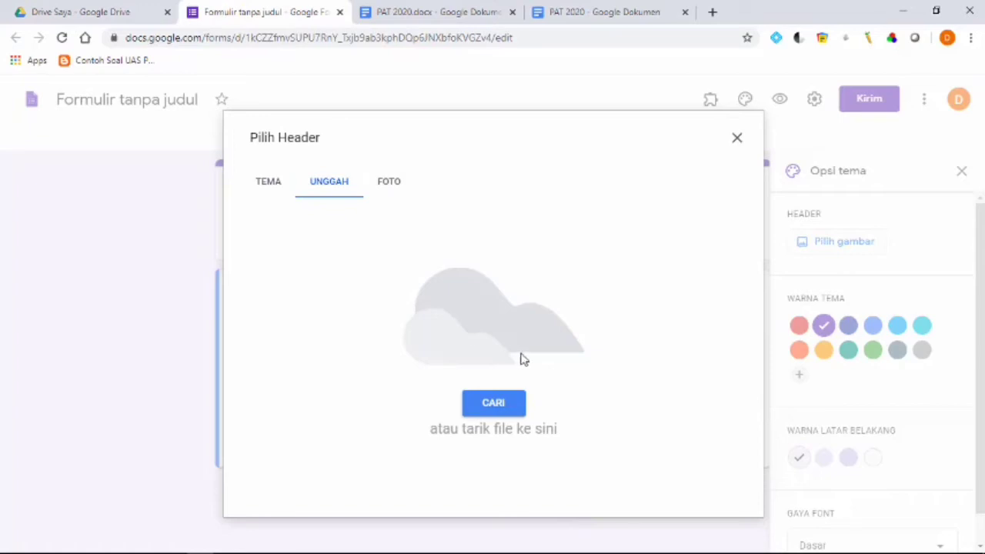
pyautogui.click(506, 409)
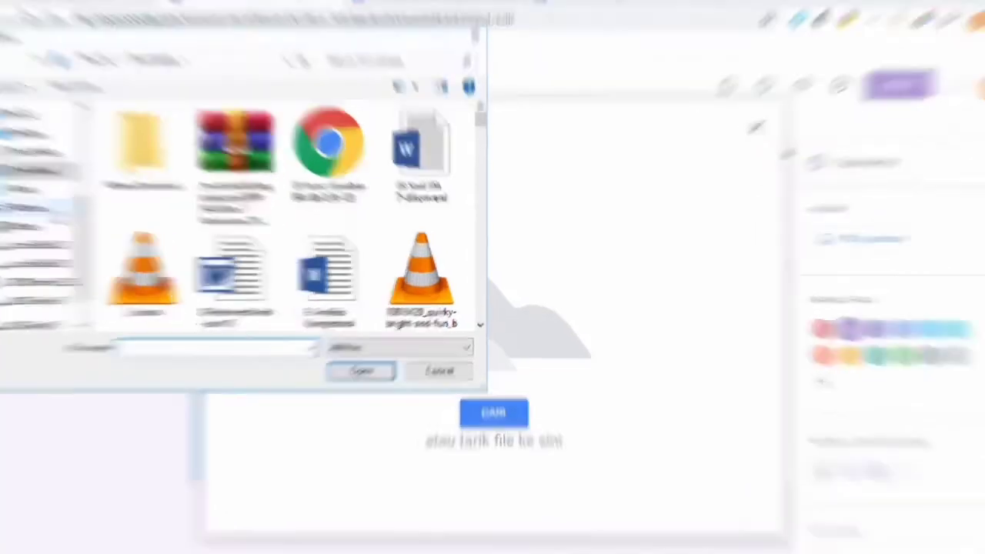
pyautogui.click(85, 217)
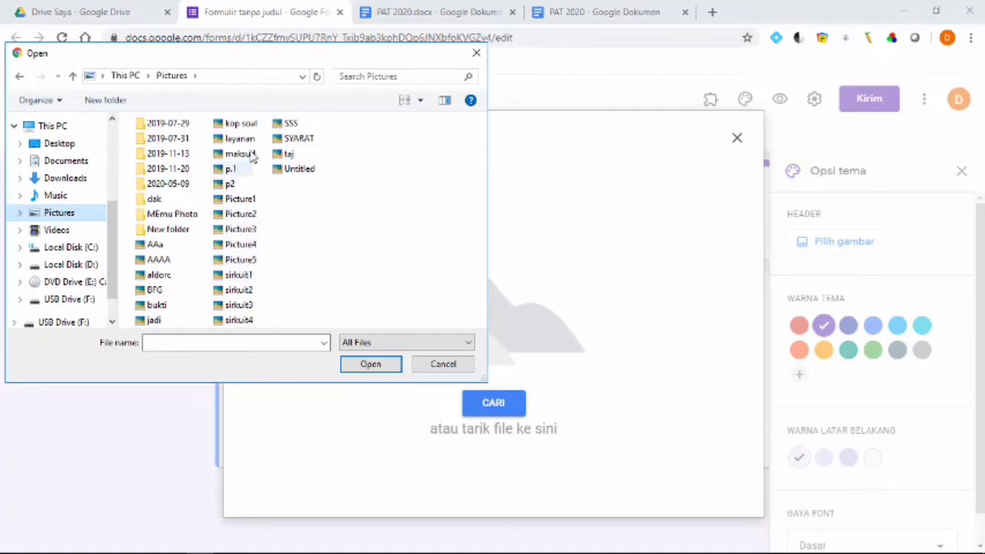
pyautogui.click(242, 126)
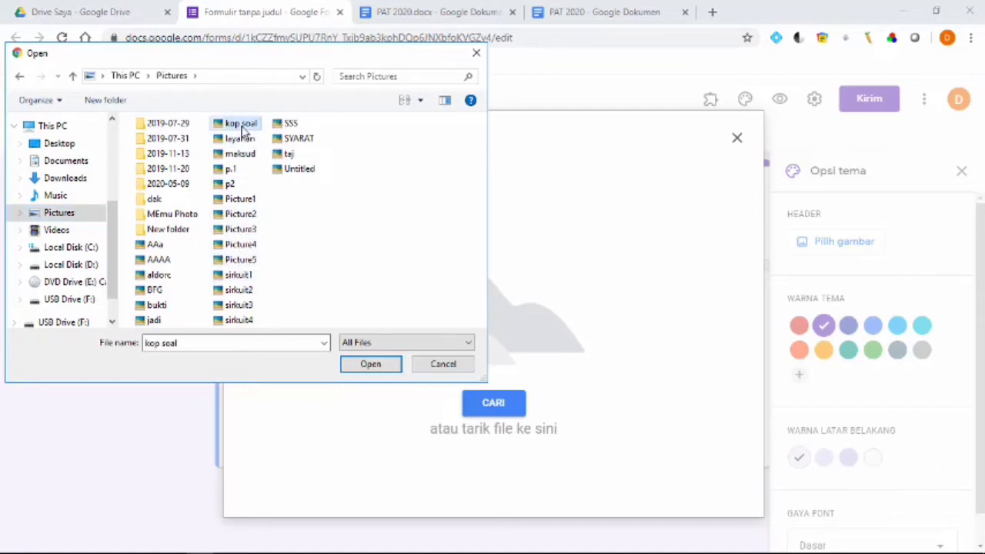
pyautogui.click(362, 368)
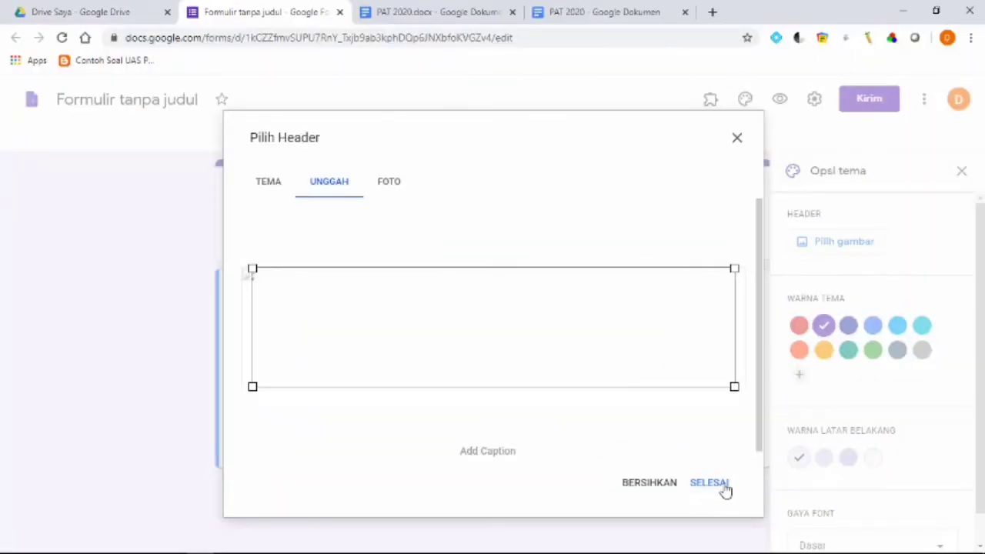
pyautogui.click(721, 486)
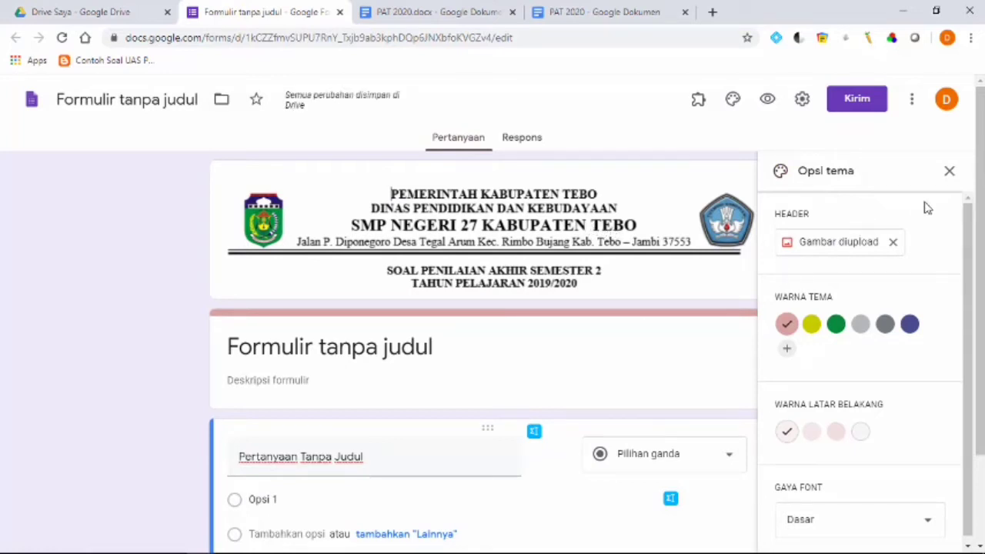
# Title the form 'PENILAIAN AKHIR TAHUN 2020' and add the description 'KELAS VII'
pyautogui.click(950, 173)
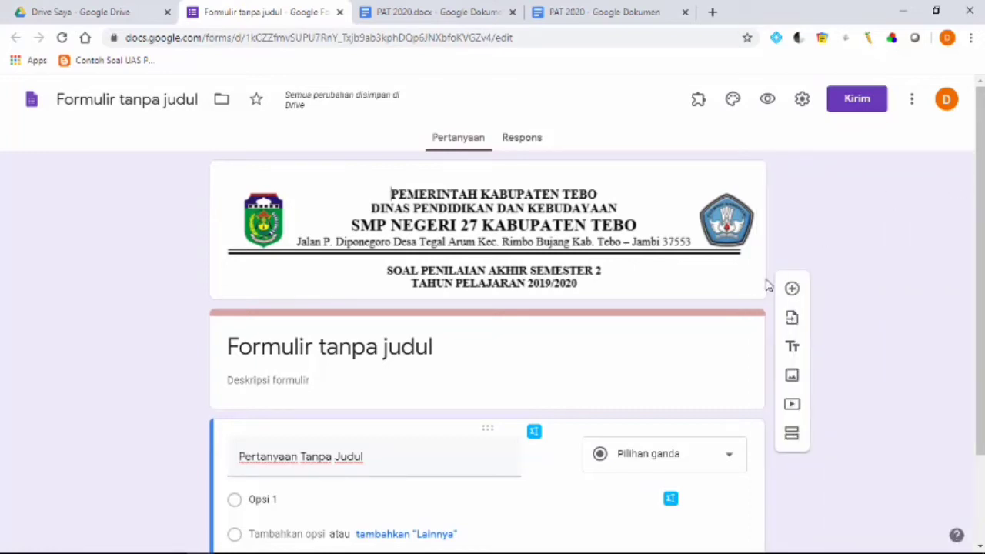
pyautogui.scroll(-1, 466, 317)
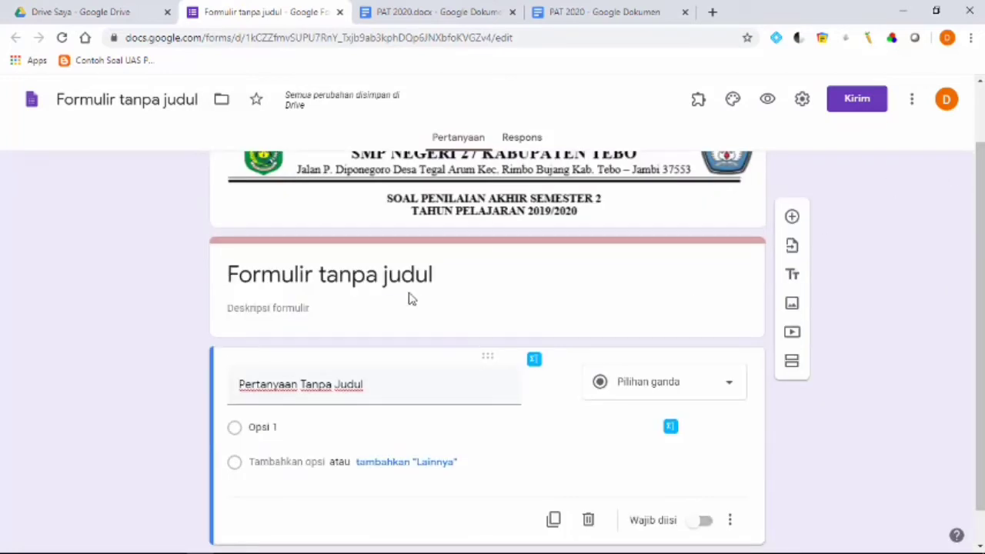
pyautogui.click(258, 288)
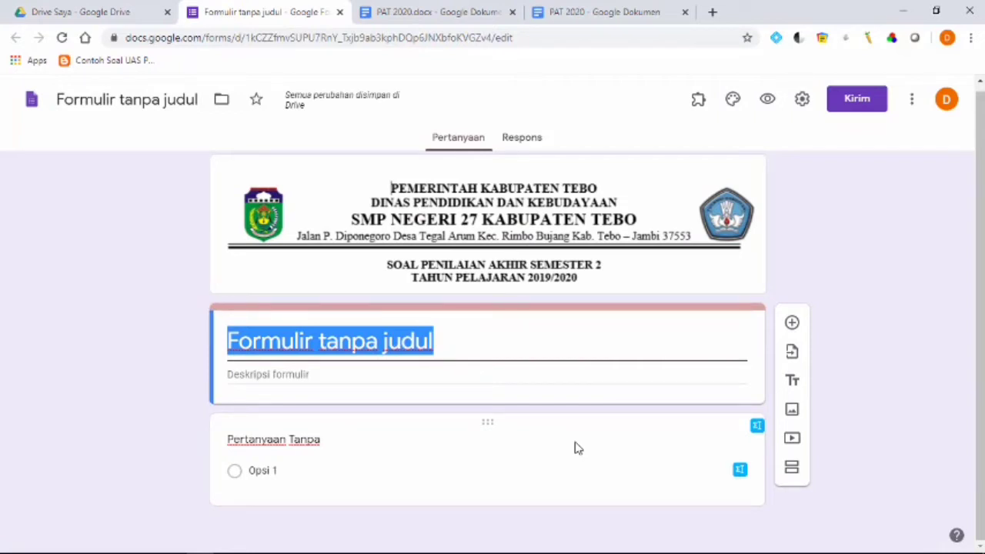
pyautogui.write('pe')
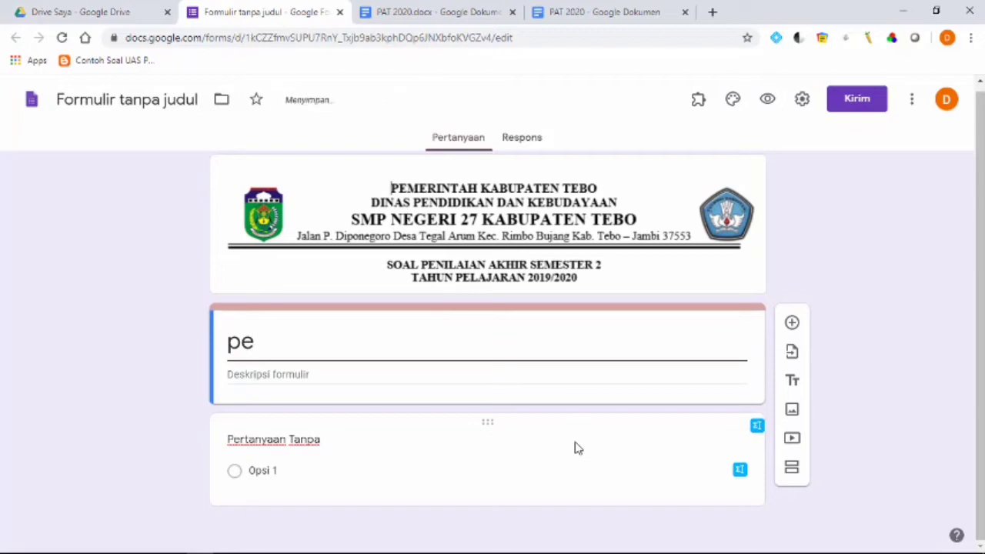
pyautogui.press('BackSpace')
pyautogui.press('BackSpace')
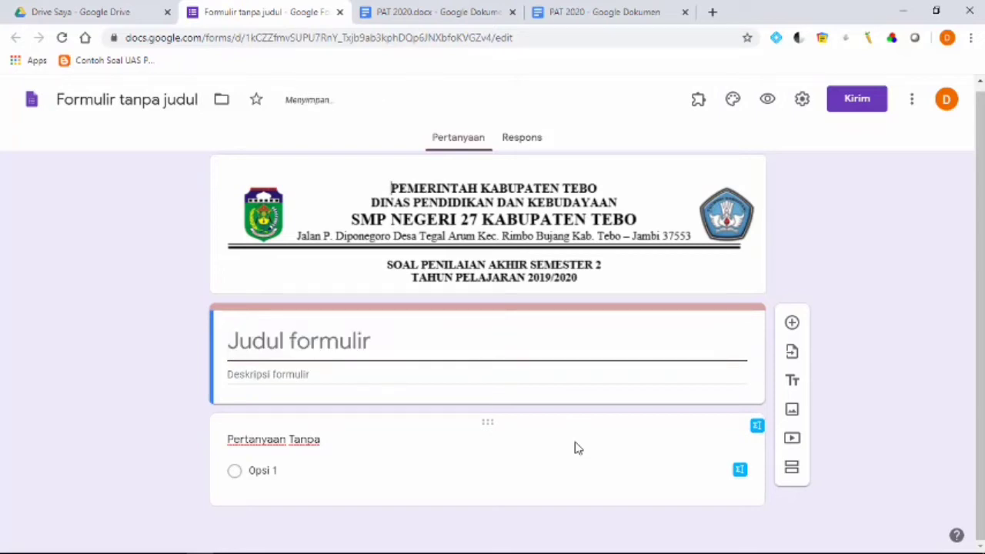
pyautogui.write('PENILIAI')
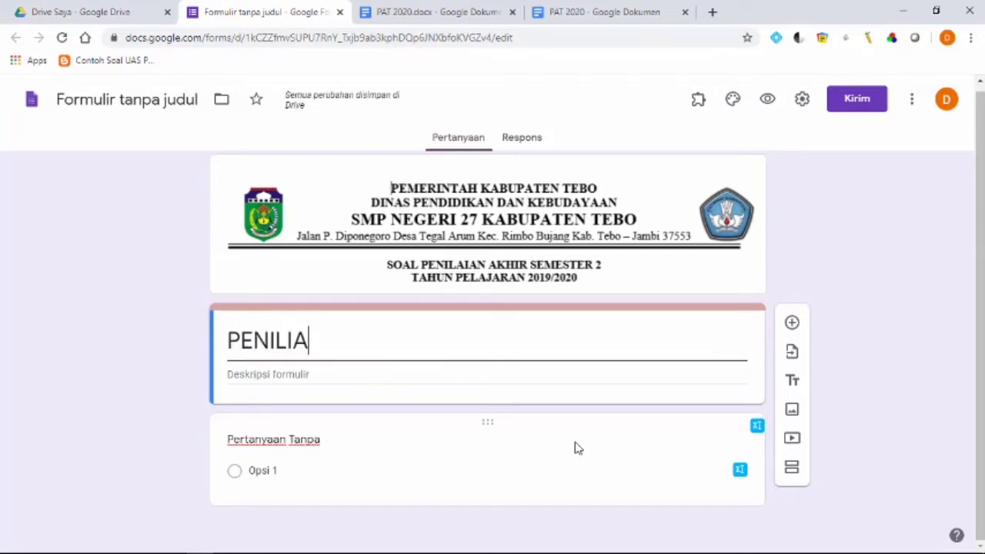
pyautogui.press('BackSpace')
pyautogui.press('BackSpace')
pyautogui.press('BackSpace')
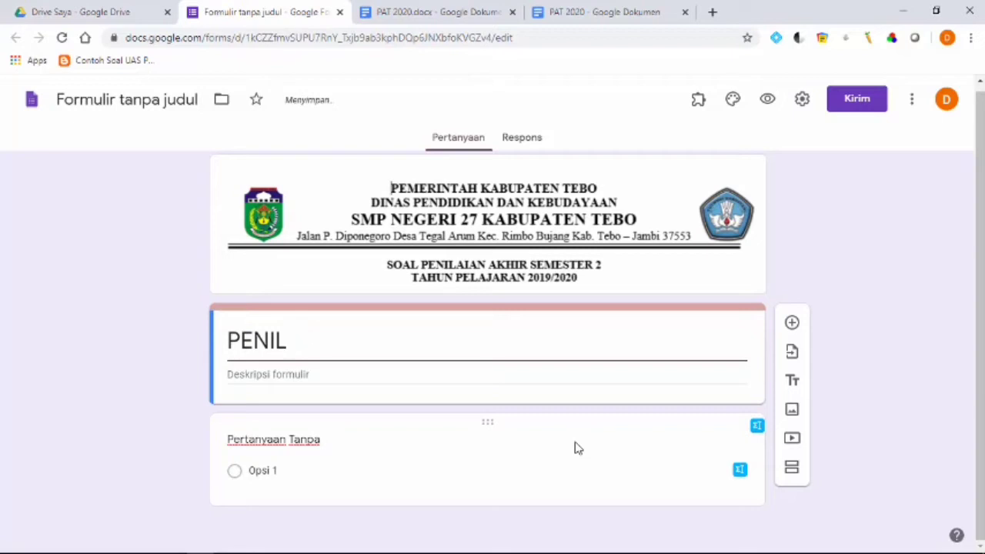
pyautogui.write('AIAN ')
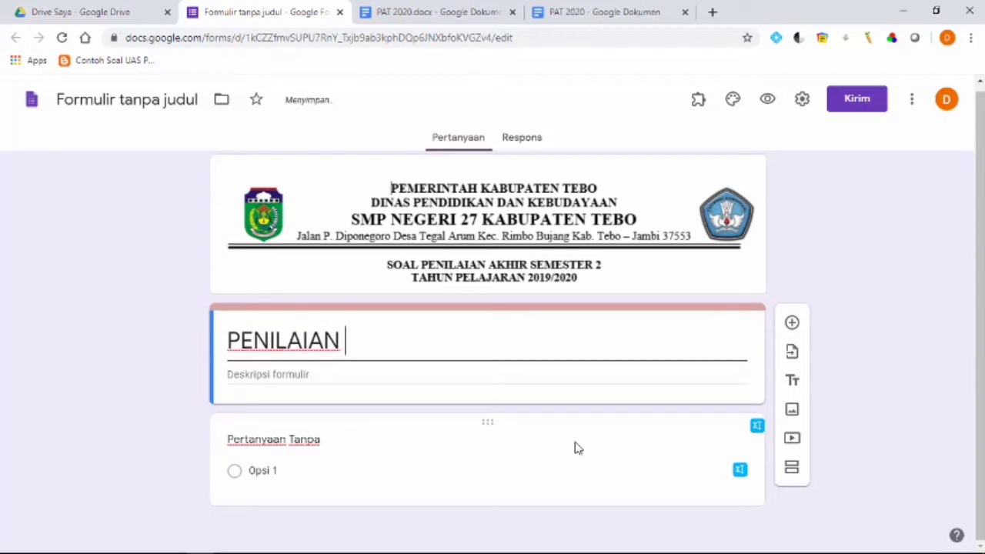
pyautogui.write('AKHIR TAHU')
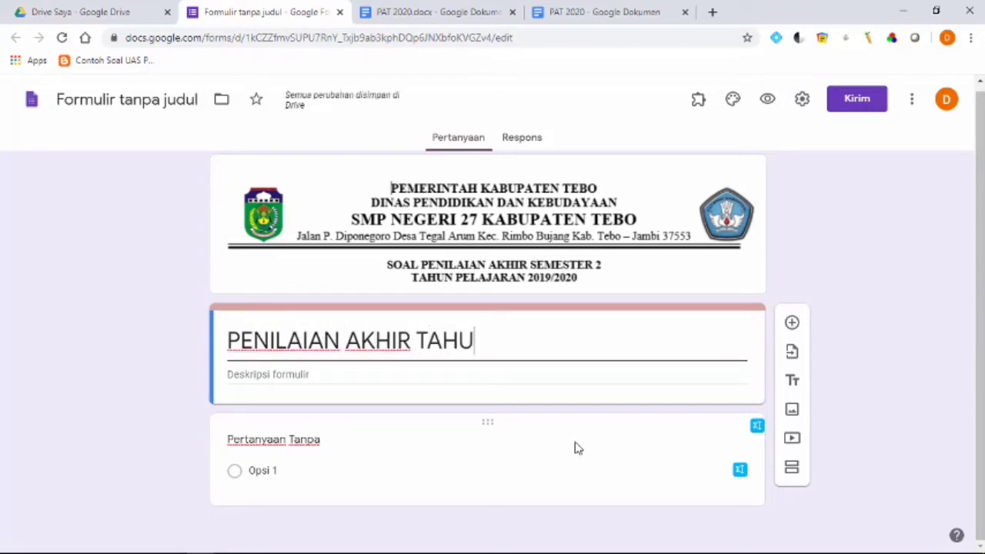
pyautogui.write('N 2020')
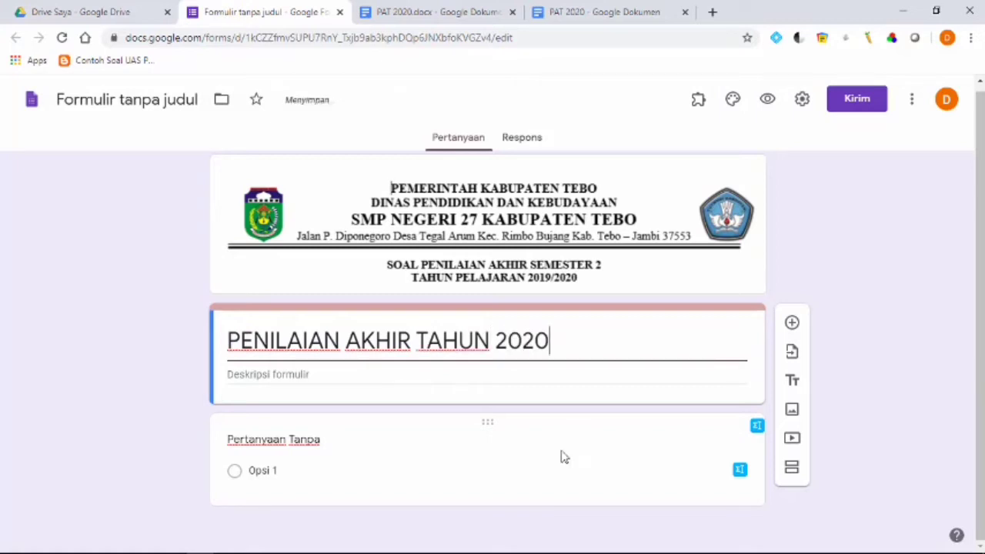
pyautogui.click(400, 375)
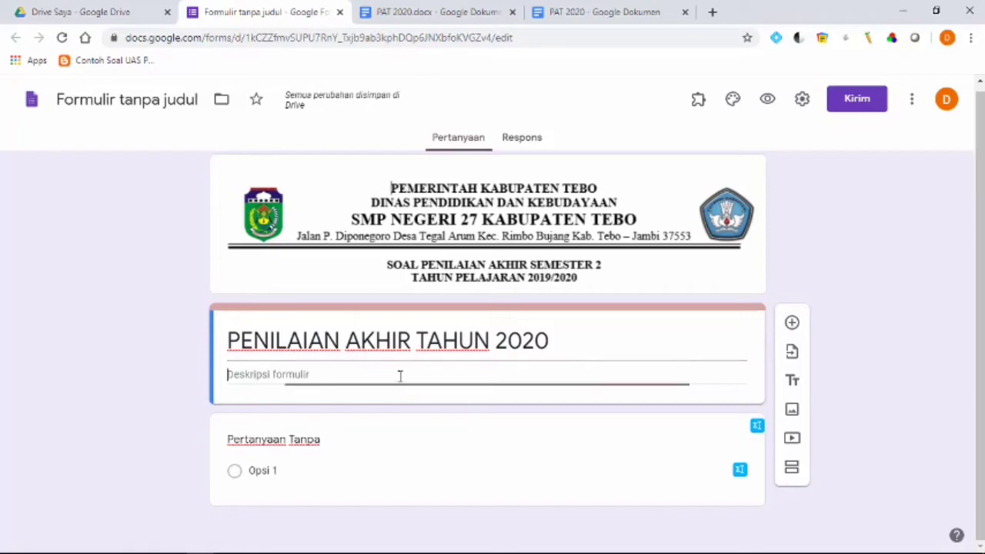
pyautogui.write('KELAS VII')
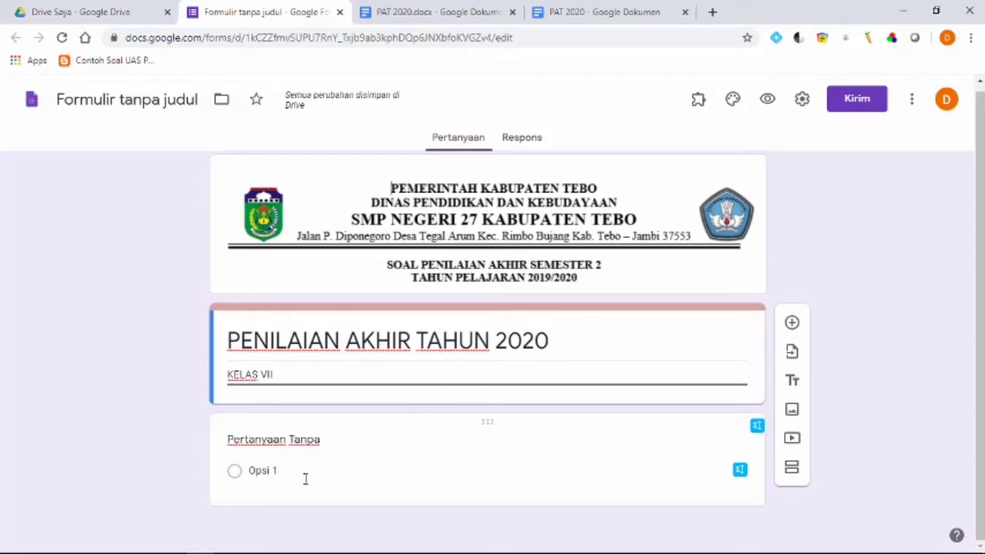
# Make the first question a required short-answer field titled 'NAMA SISWA'
pyautogui.click(289, 449)
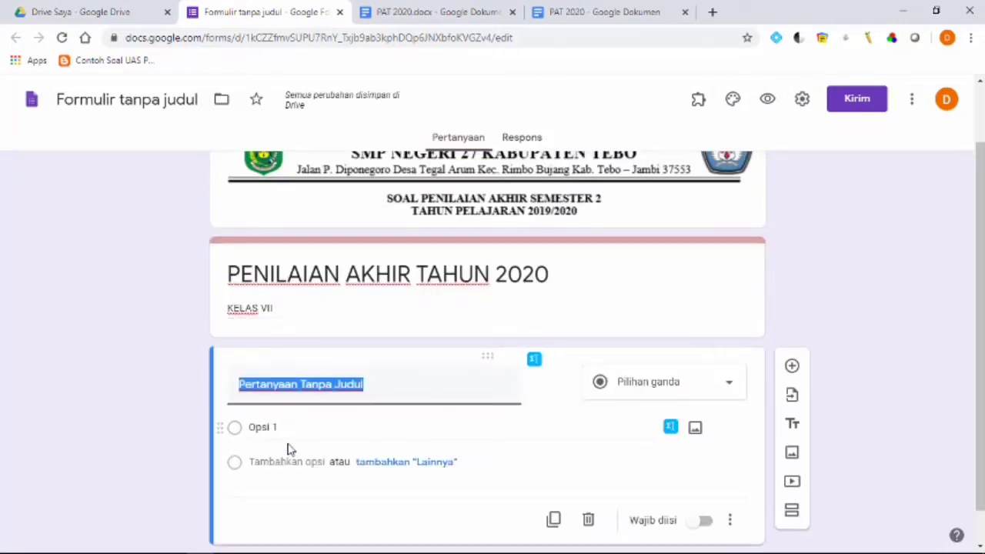
pyautogui.write('NAMA ')
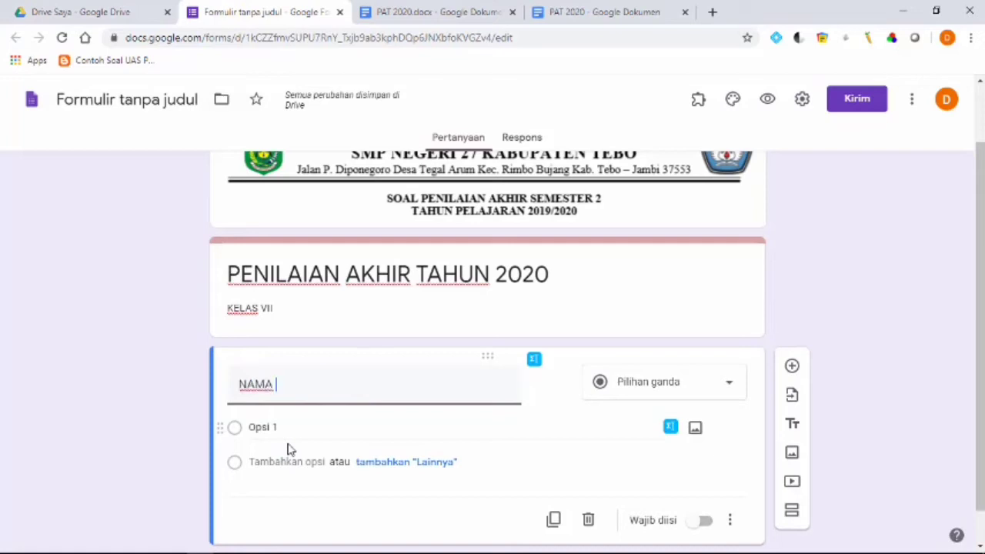
pyautogui.write('SISWA')
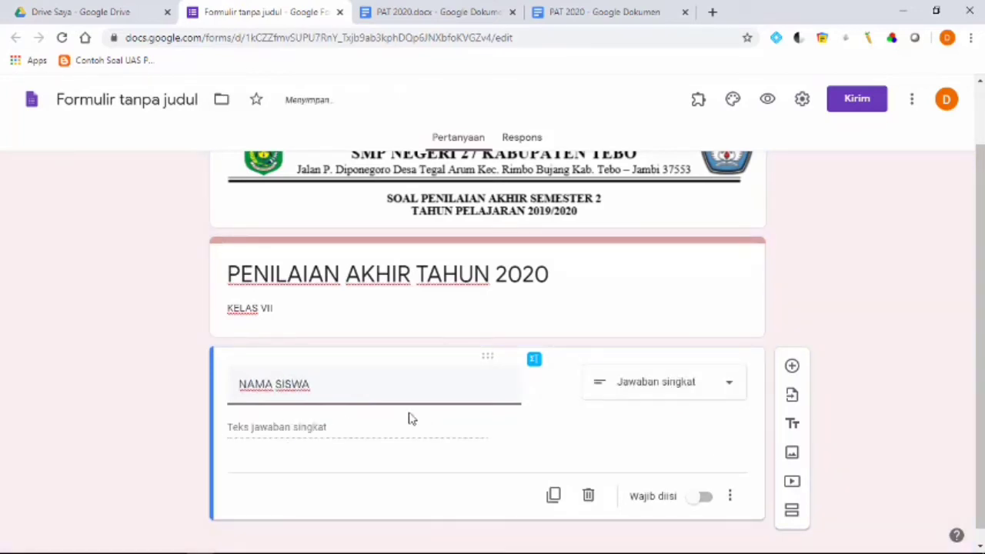
pyautogui.click(731, 390)
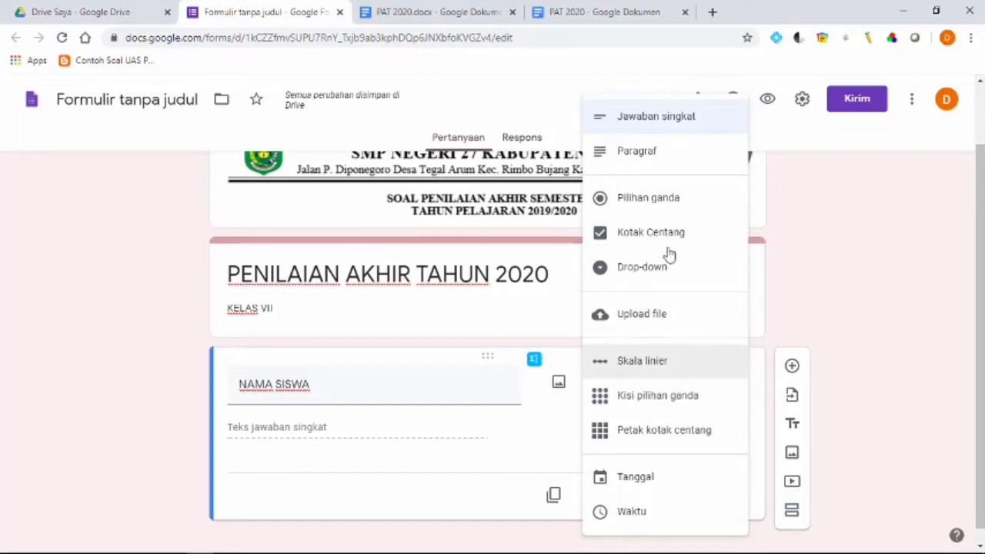
pyautogui.click(675, 123)
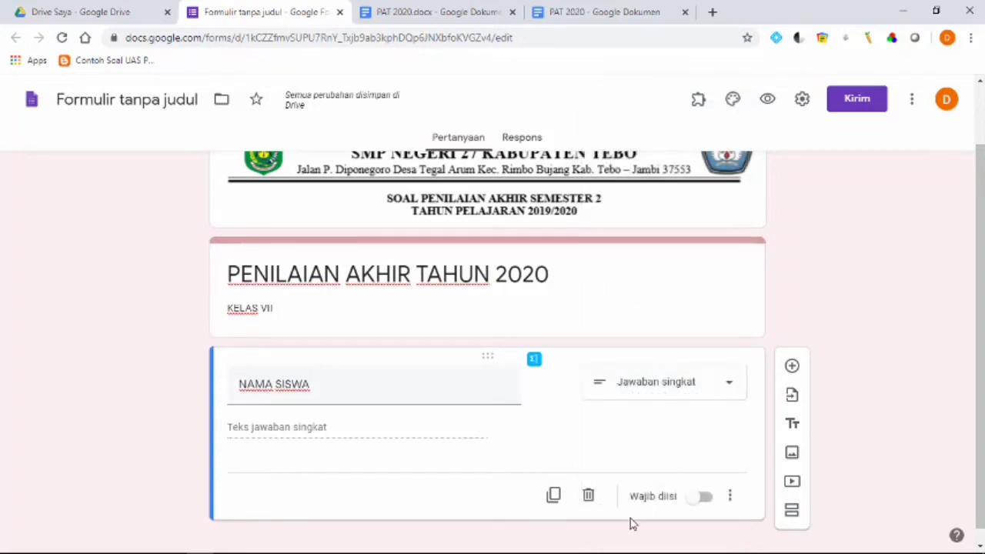
pyautogui.click(703, 508)
pyautogui.scroll(-1, 451, 424)
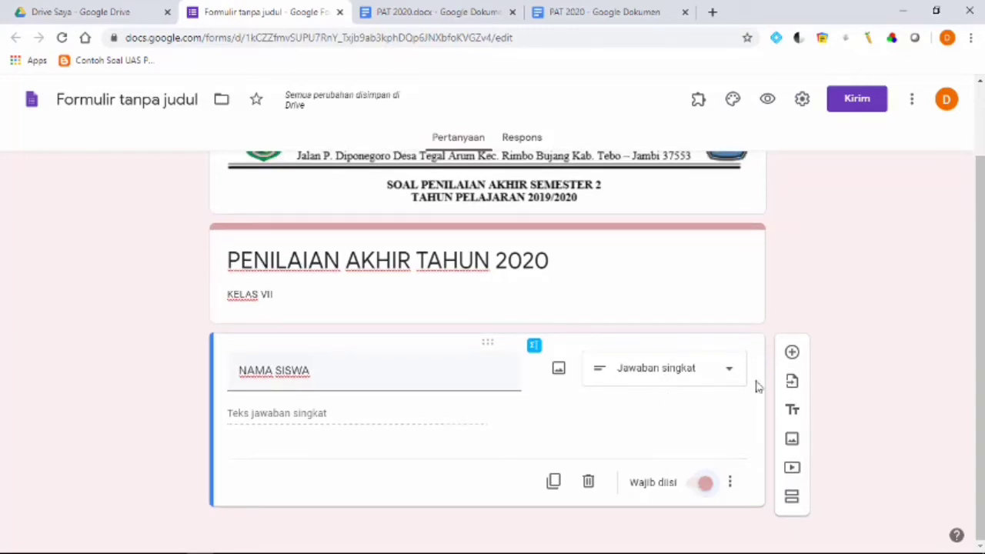
# Add a new question titled 'KELAS' and make it a drop-down
pyautogui.click(792, 353)
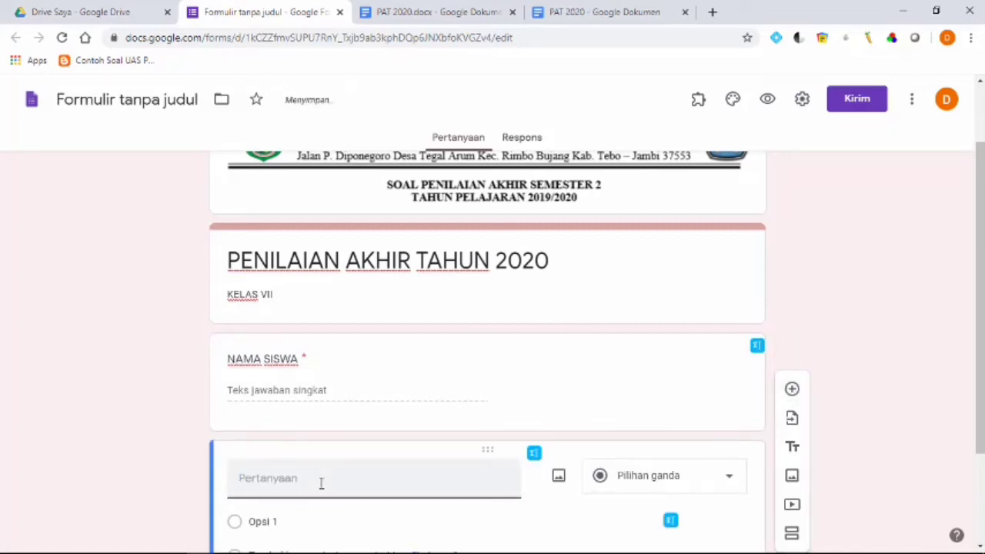
pyautogui.write('KELAS')
pyautogui.scroll(-2, 431, 408)
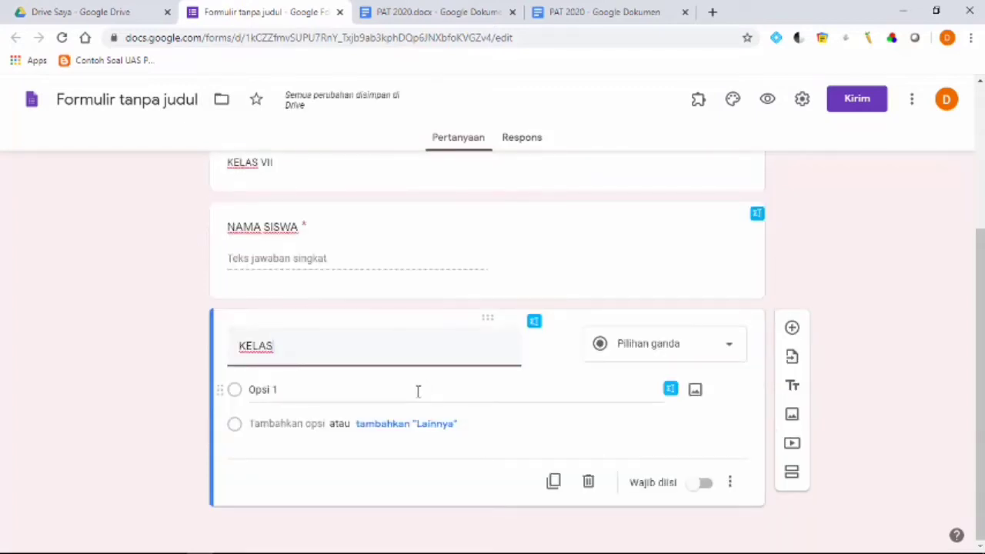
pyautogui.click(725, 351)
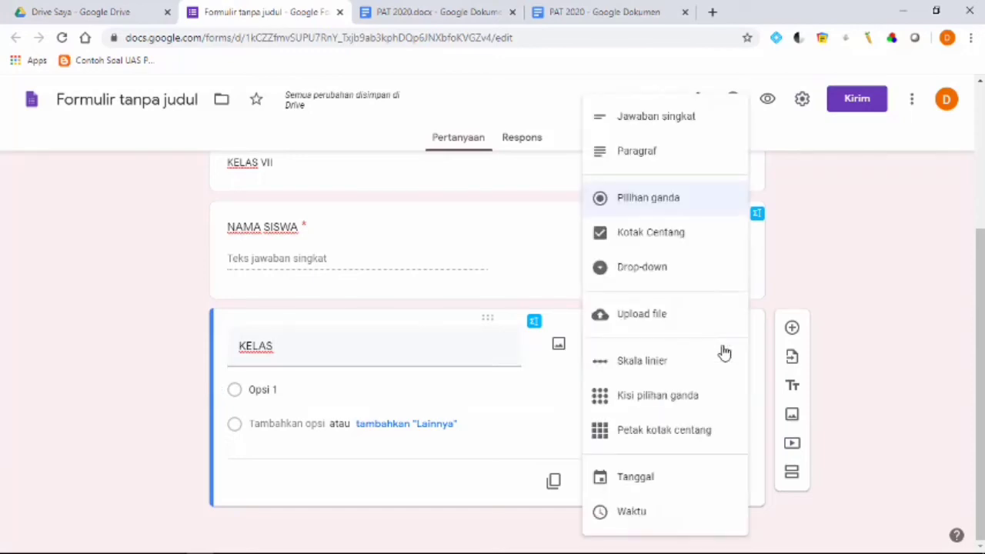
pyautogui.click(659, 277)
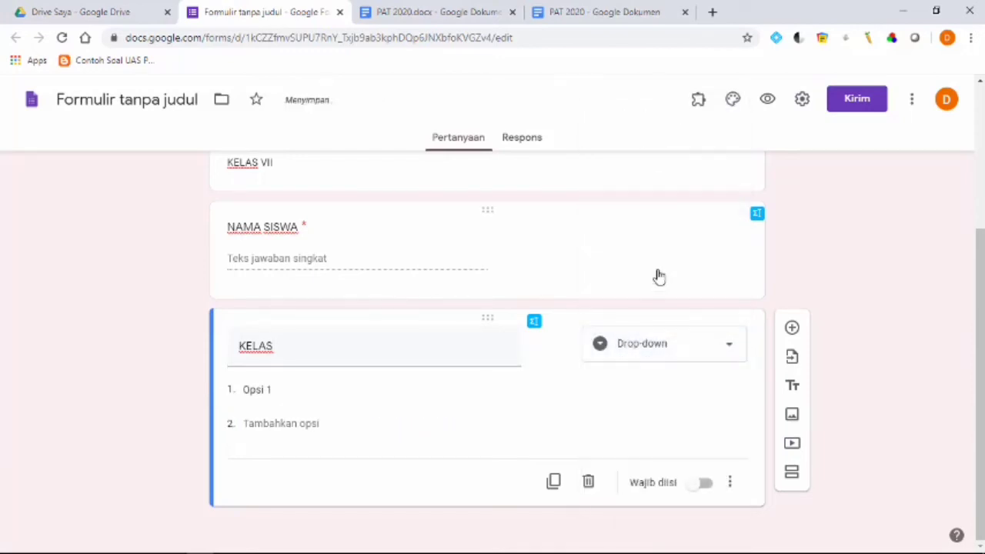
# Enter the drop-down options VII A, VII B and VII C
pyautogui.click(287, 391)
pyautogui.write('VII A')
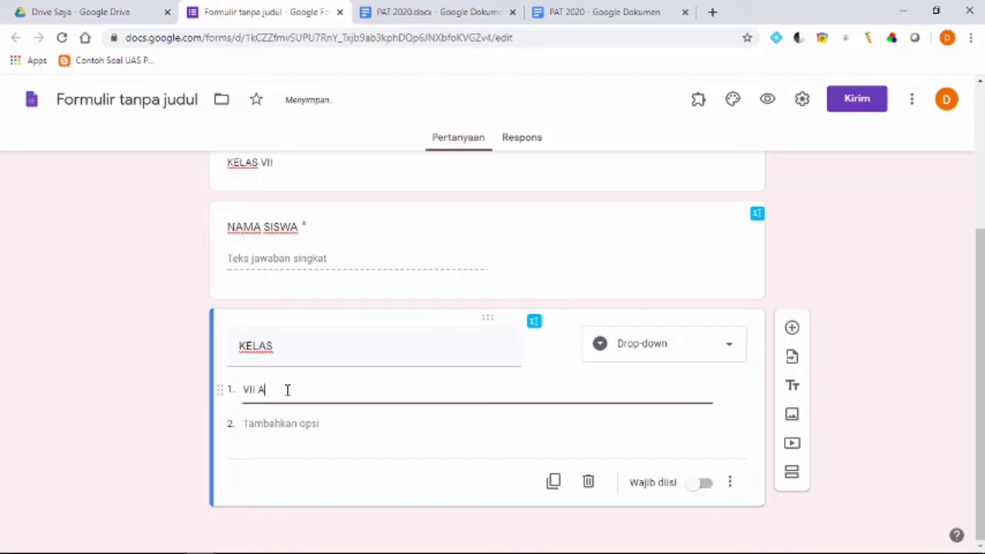
pyautogui.press('Return')
pyautogui.write('VII B')
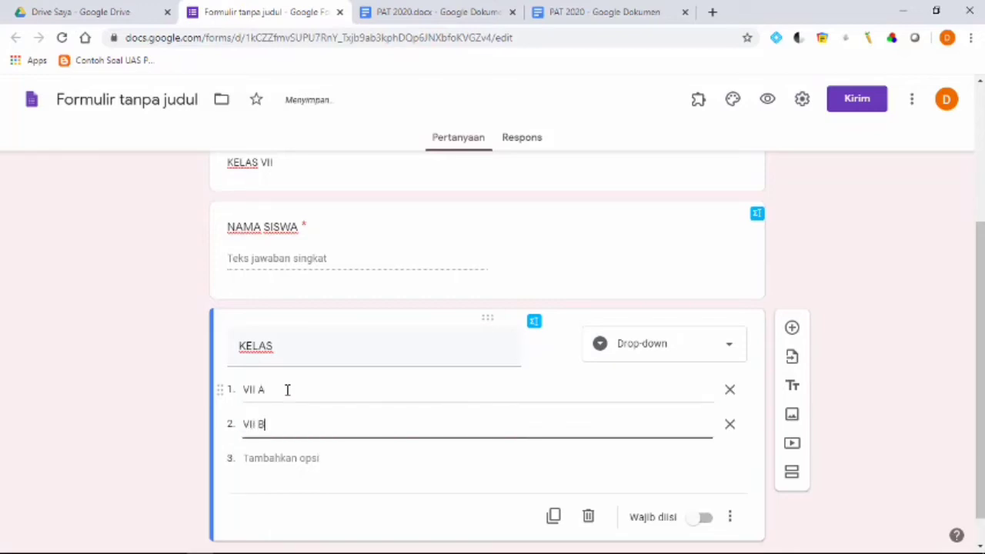
pyautogui.press('Return')
pyautogui.write('VII')
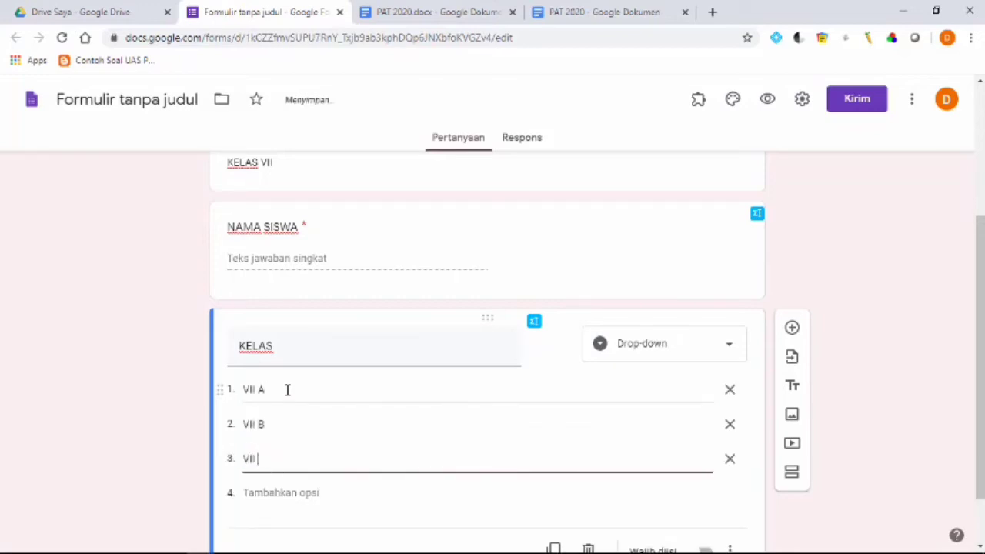
pyautogui.write(' CC')
pyautogui.press('BackSpace')
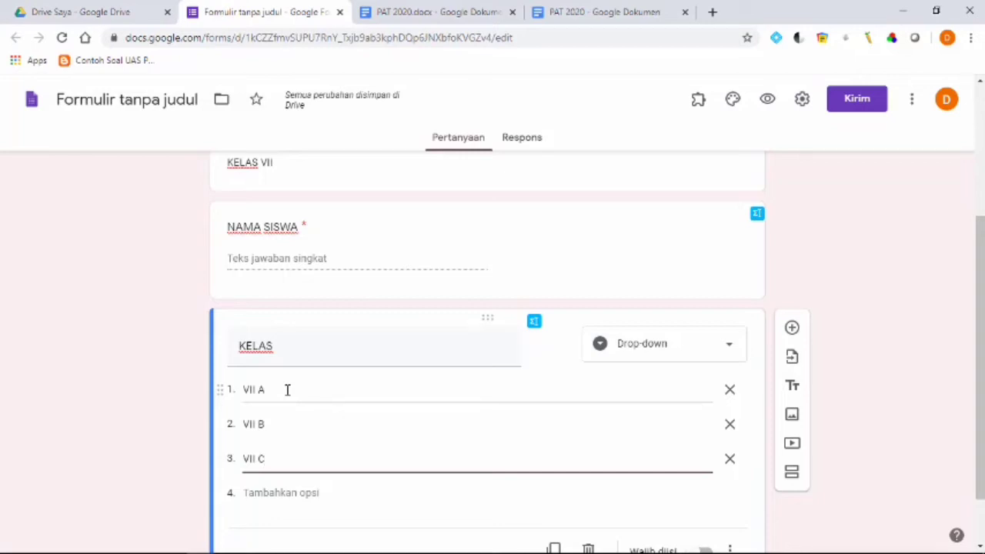
# Make KELAS required and add another blank question below it
pyautogui.scroll(-1, 585, 440)
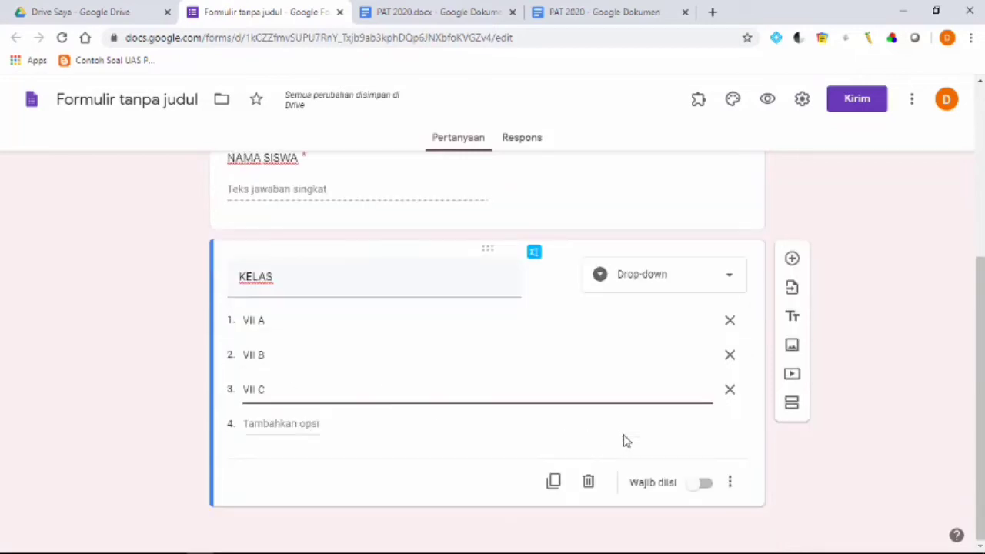
pyautogui.click(704, 495)
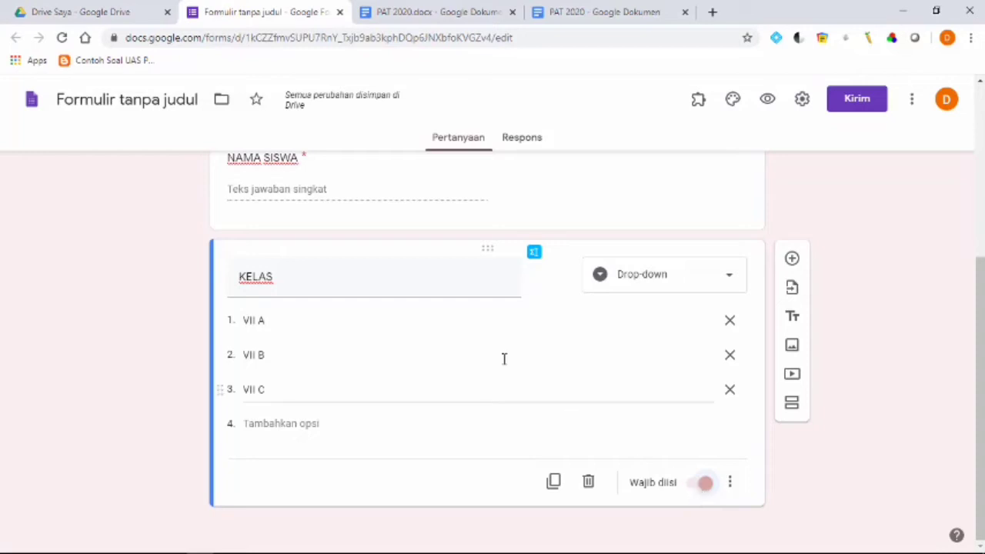
pyautogui.scroll(2, 327, 351)
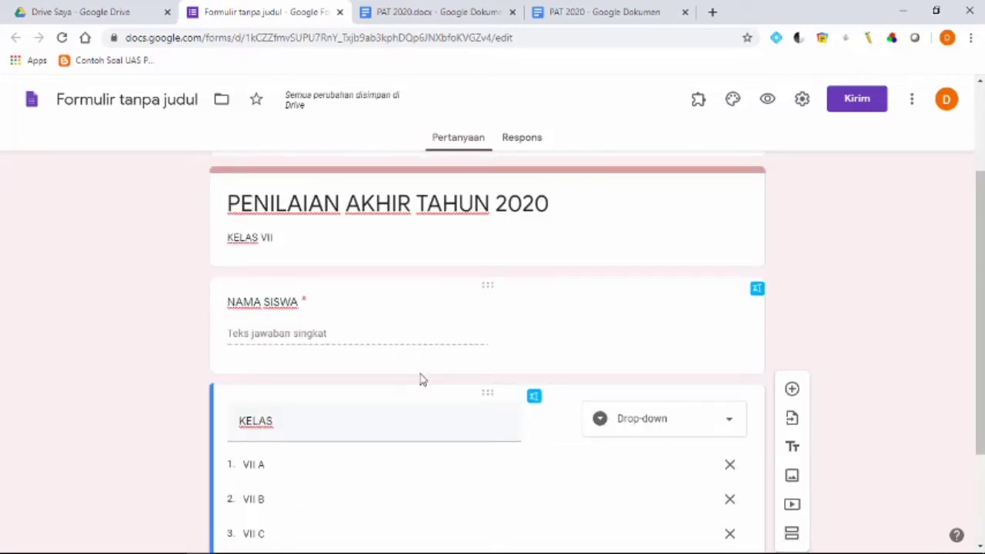
pyautogui.scroll(-2, 414, 377)
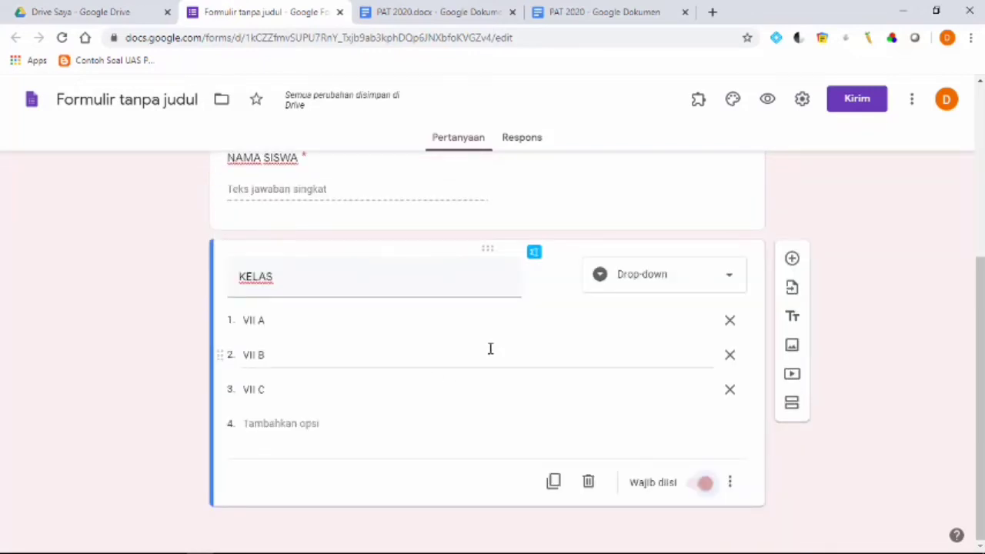
pyautogui.click(792, 260)
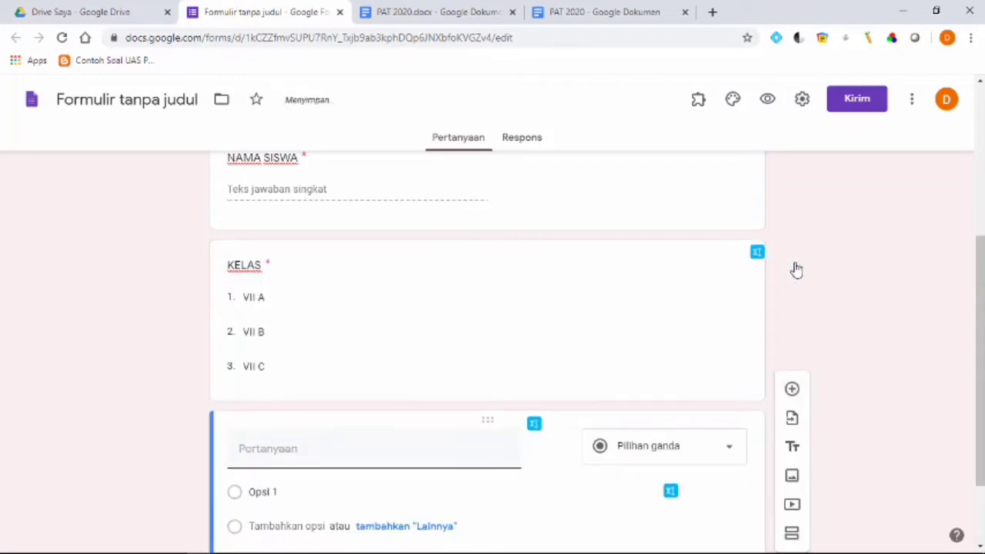
# Title the new question 'TOKEN UJIAN'
pyautogui.write('TOK')
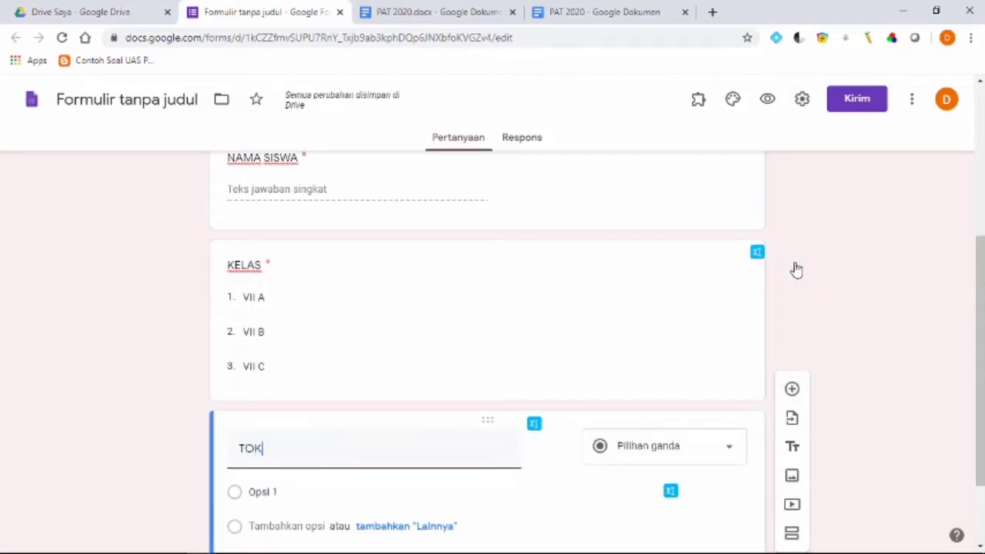
pyautogui.write('EN UJIAN')
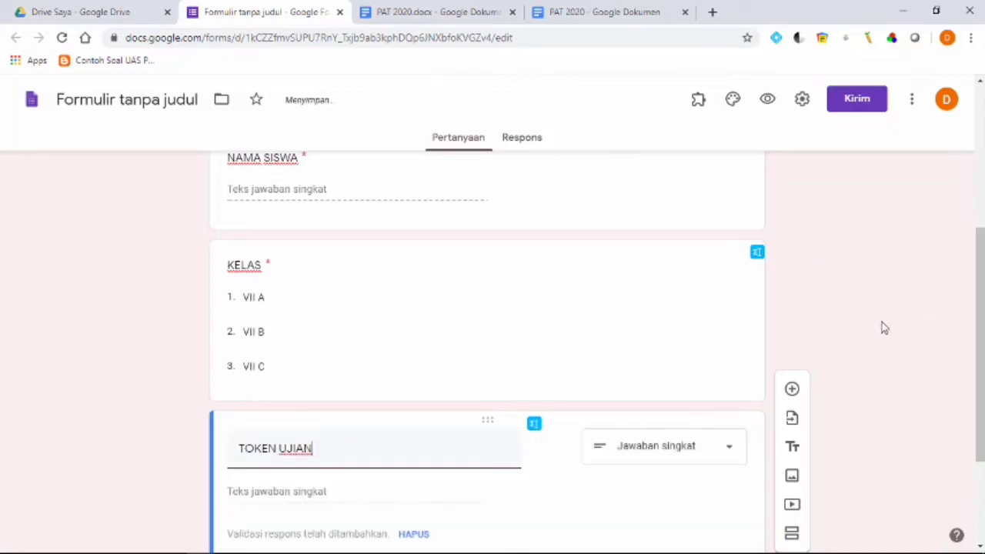
pyautogui.scroll(-2, 715, 374)
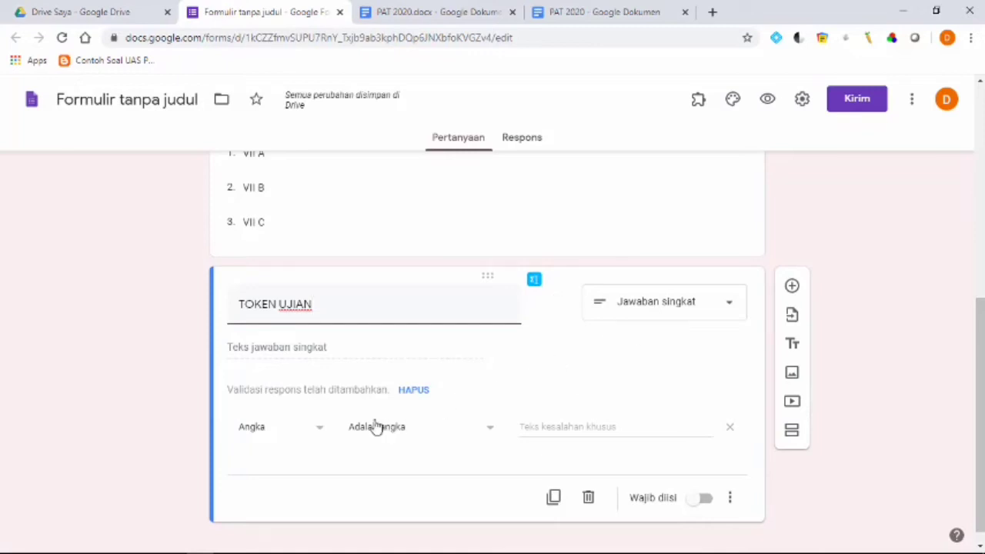
# Set TOKEN UJIAN's response validation to Text that contains the exam token
pyautogui.click(319, 434)
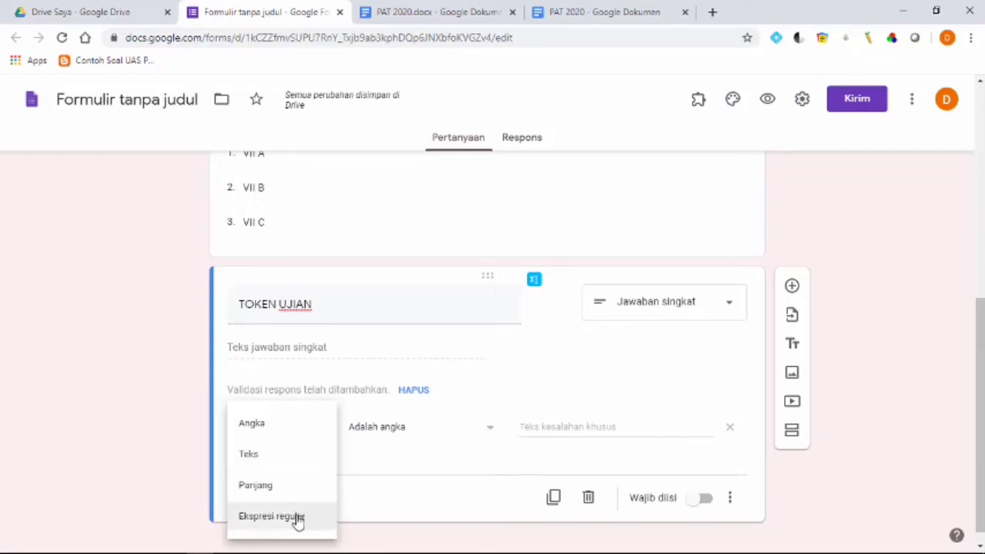
pyautogui.click(283, 464)
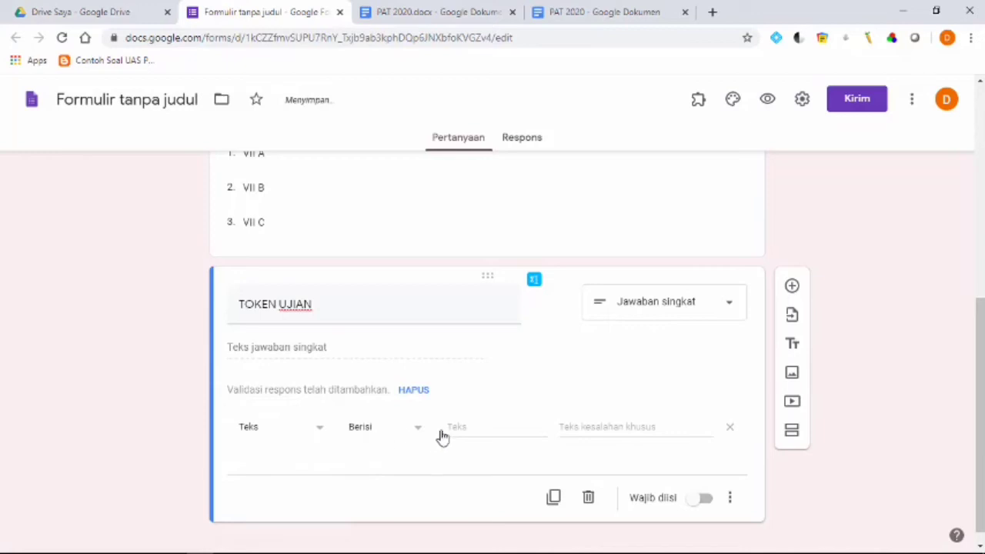
pyautogui.click(471, 428)
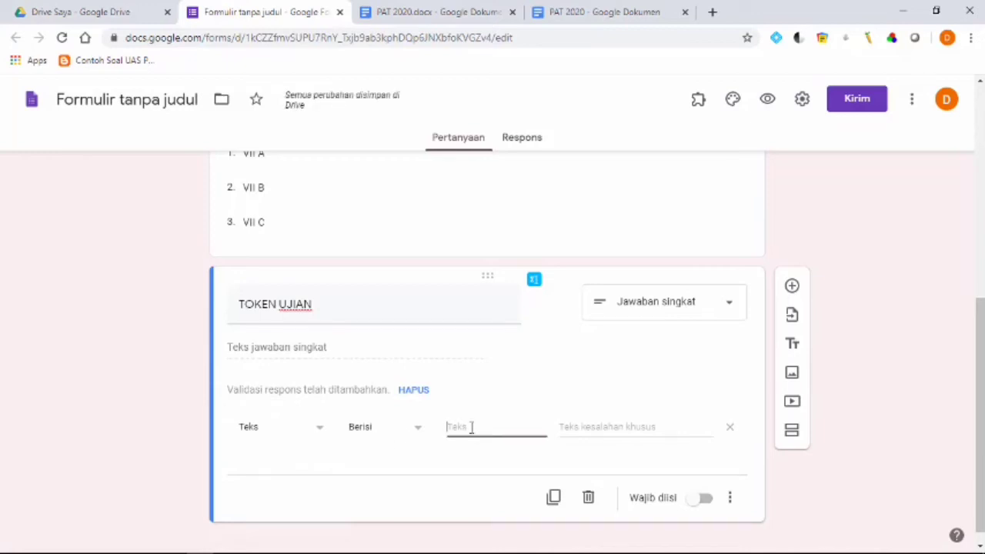
pyautogui.write('Ab')
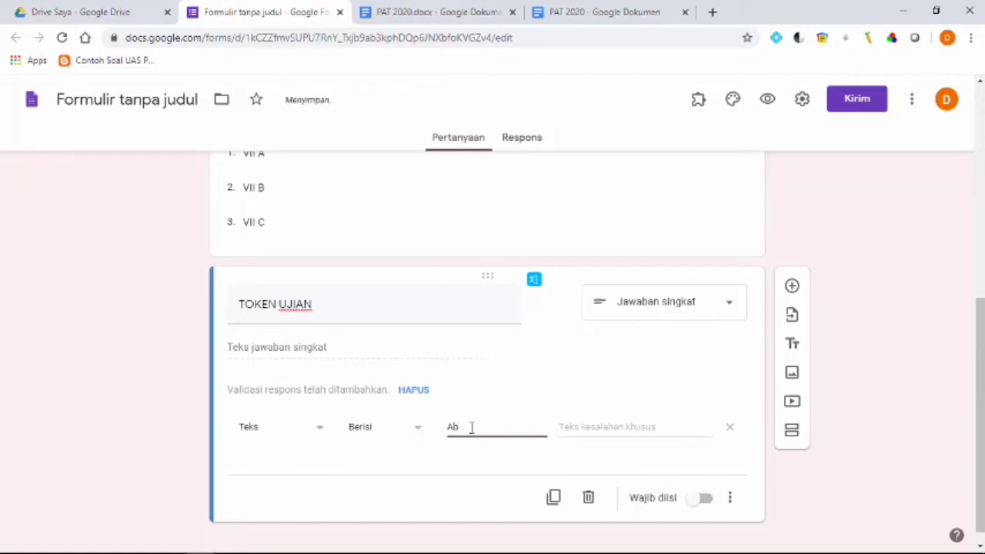
pyautogui.write('c')
pyautogui.press('BackSpace')
pyautogui.write('CdEf')
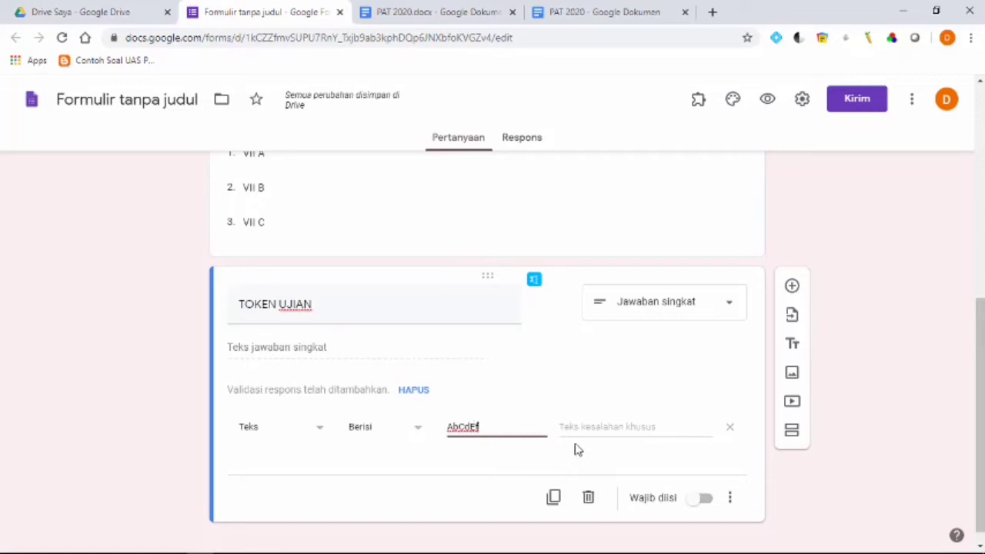
# Add the error 'Token tanyakan dengan Guru Bidang Studi' and make the question required
pyautogui.click(638, 428)
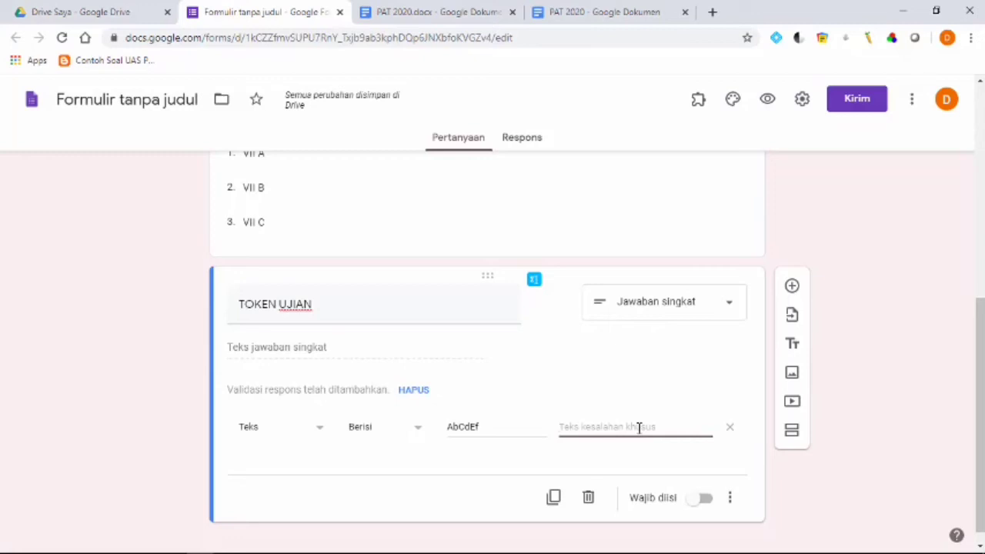
pyautogui.write('S')
pyautogui.press('BackSpace')
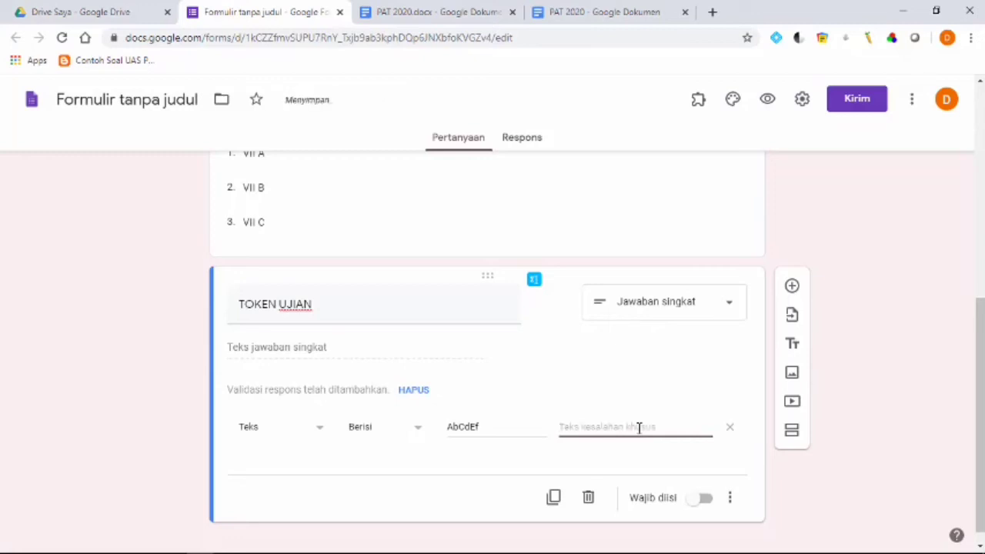
pyautogui.write('Token tanyakande')
pyautogui.press('BackSpace')
pyautogui.press('BackSpace')
pyautogui.write('dengan Gur')
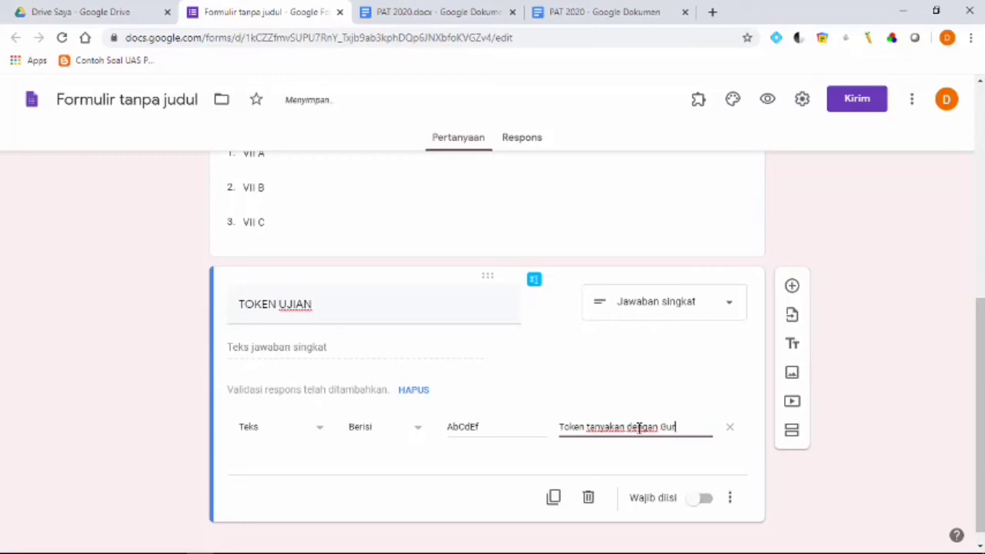
pyautogui.write('u BIdang Studi')
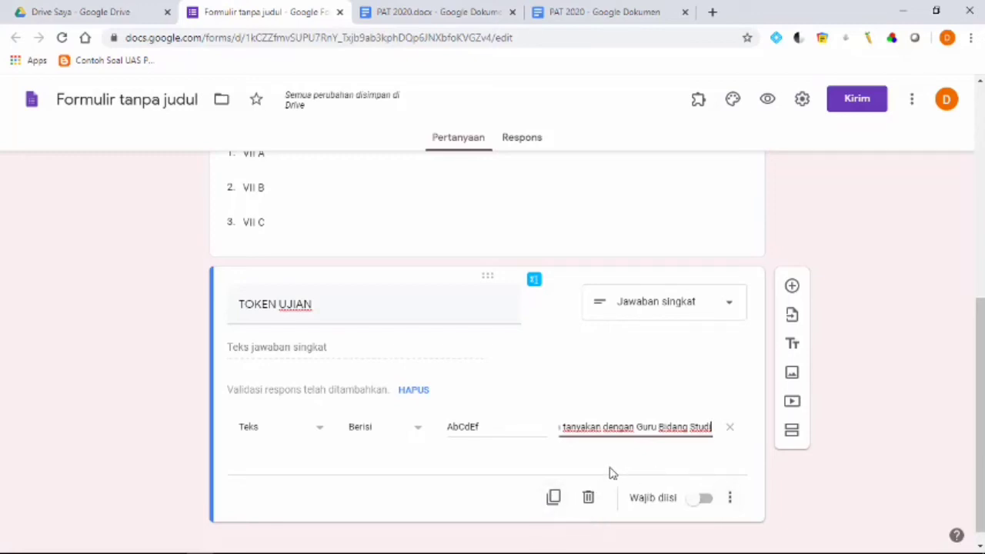
pyautogui.click(696, 507)
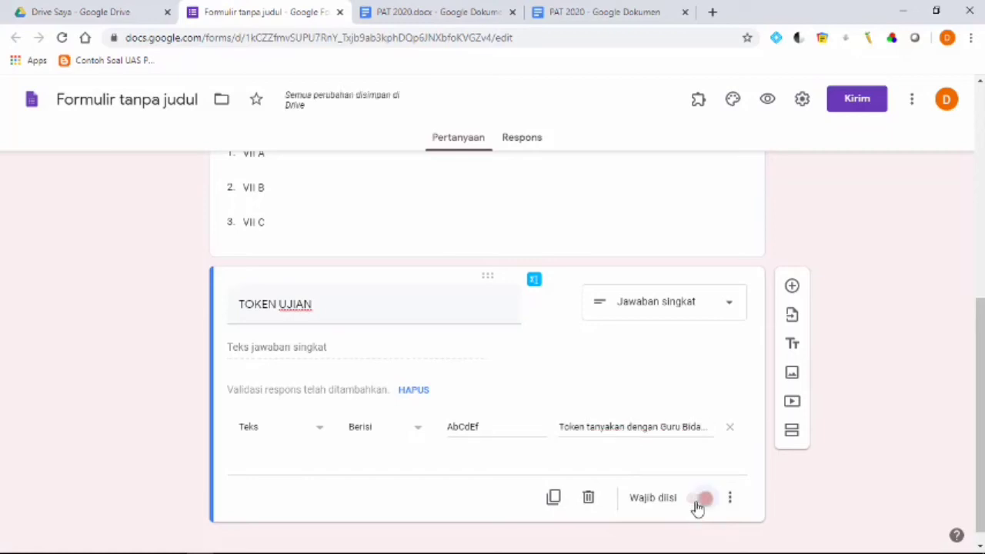
# Add a new section directly after the TOKEN UJIAN question
pyautogui.scroll(4, 423, 211)
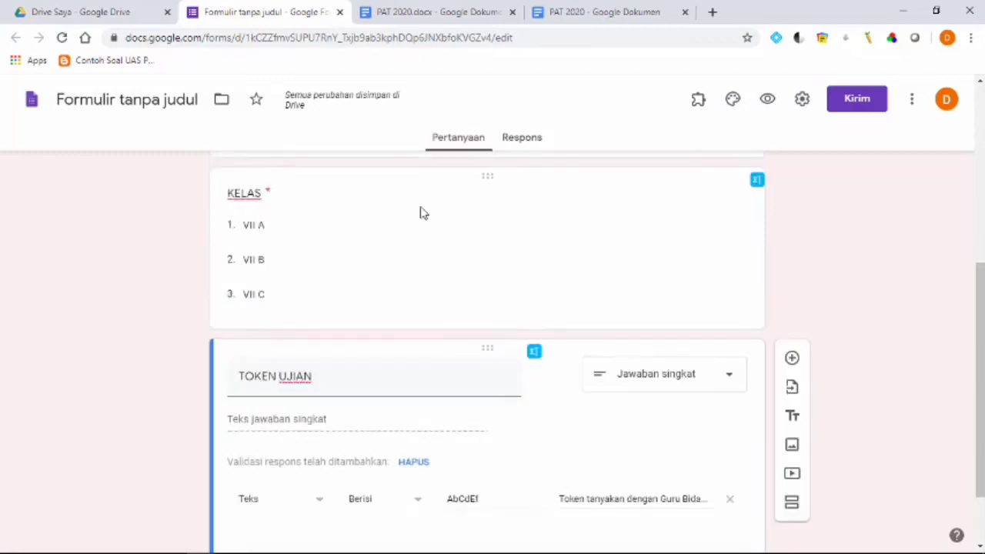
pyautogui.scroll(-4, 422, 209)
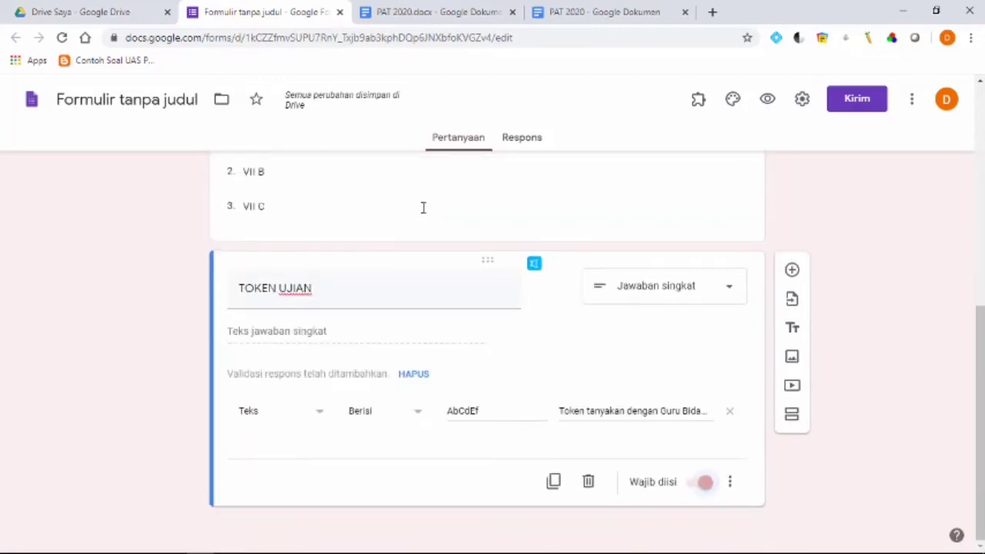
pyautogui.scroll(4, 424, 210)
pyautogui.scroll(-4, 424, 213)
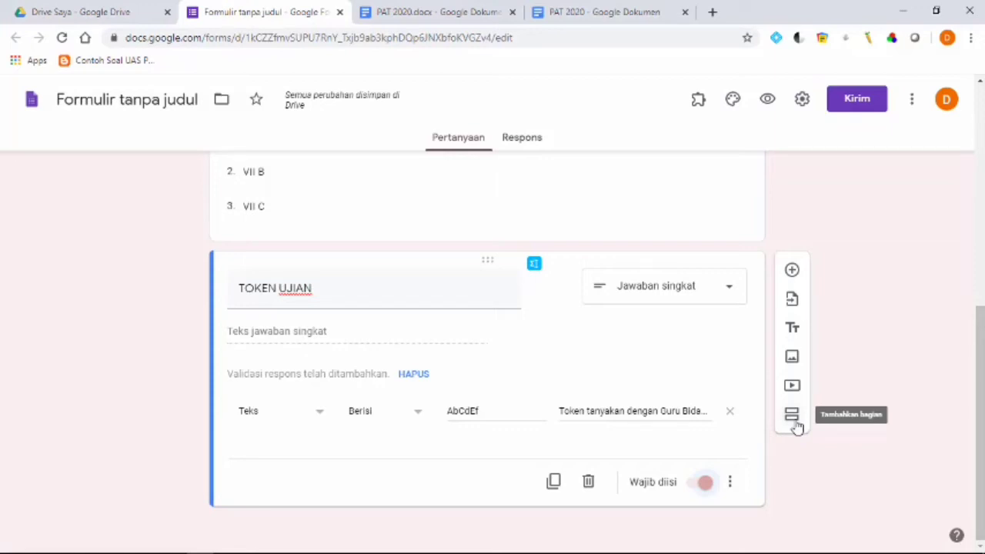
pyautogui.scroll(5, 501, 254)
pyautogui.scroll(-4, 501, 257)
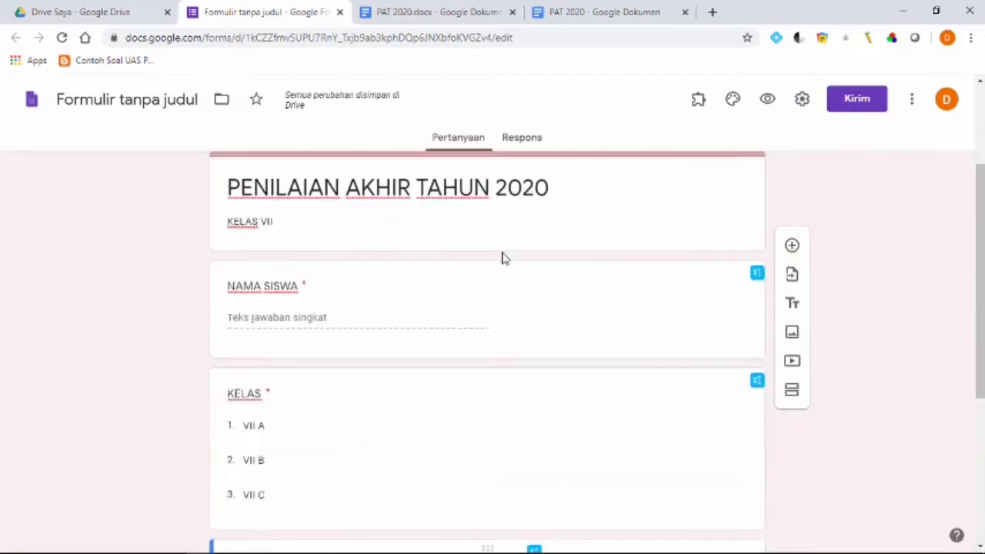
pyautogui.scroll(-1, 803, 504)
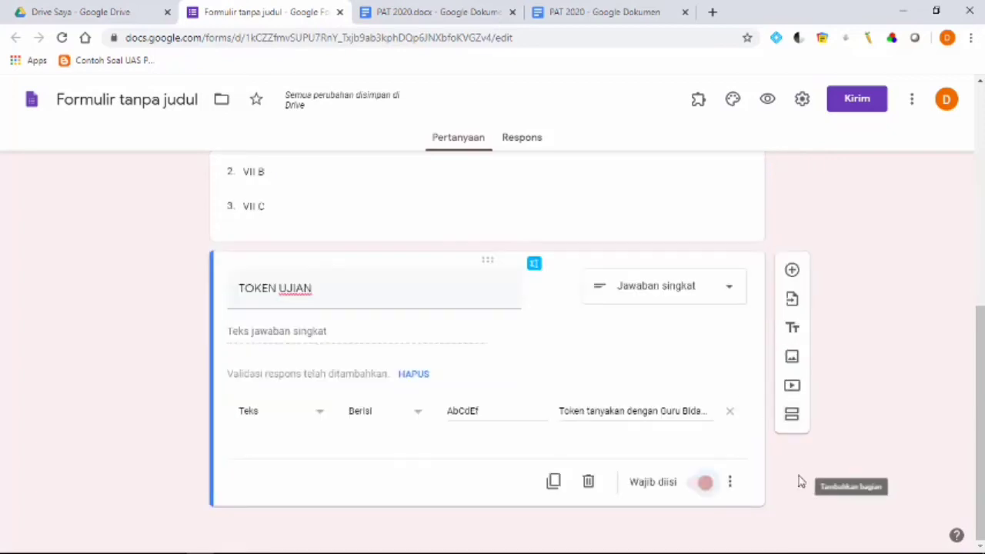
pyautogui.click(792, 415)
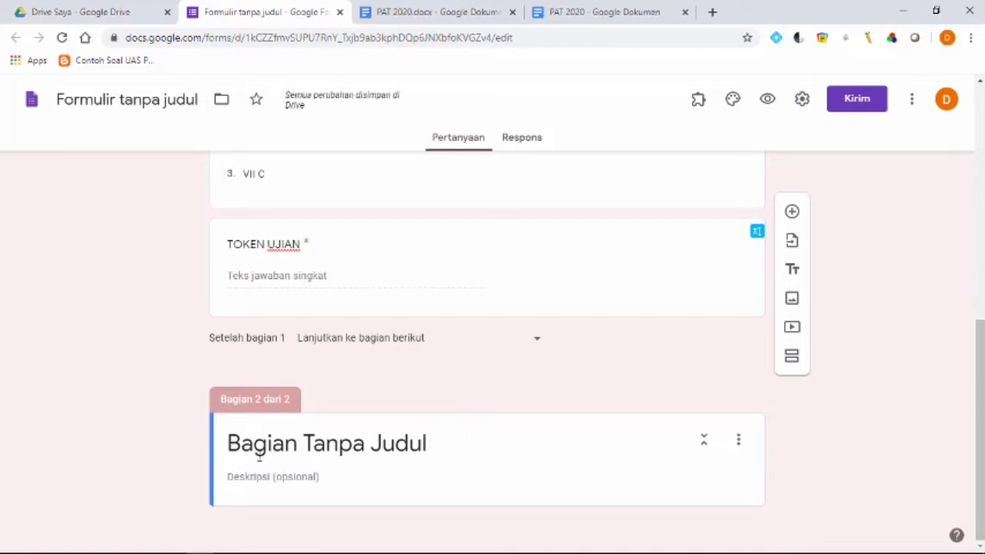
# Replace the 'Bagian Tanpa Judul' section title with 'Pilihlah Jawaban Yang Paling Tepat!'
pyautogui.tripleClick(430, 450)
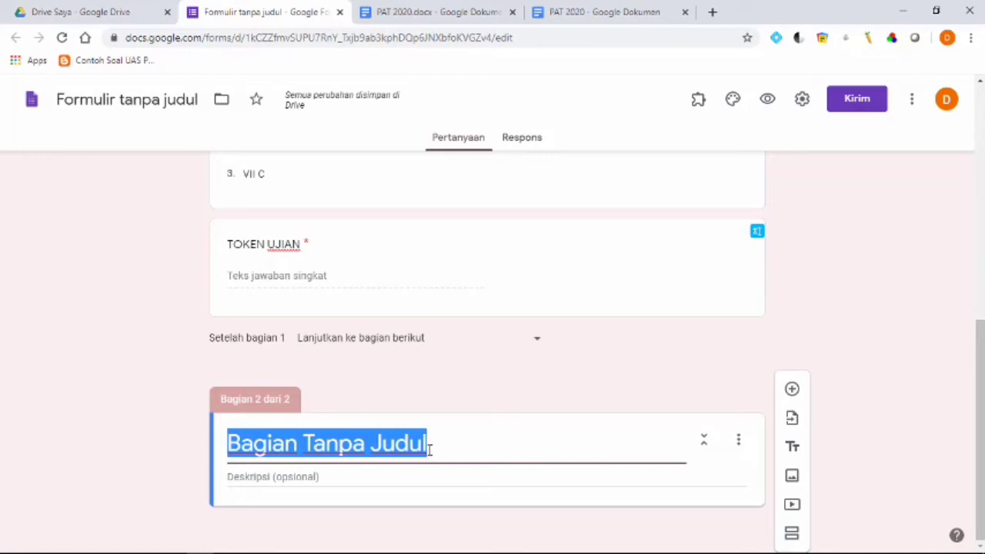
pyautogui.write('Pi')
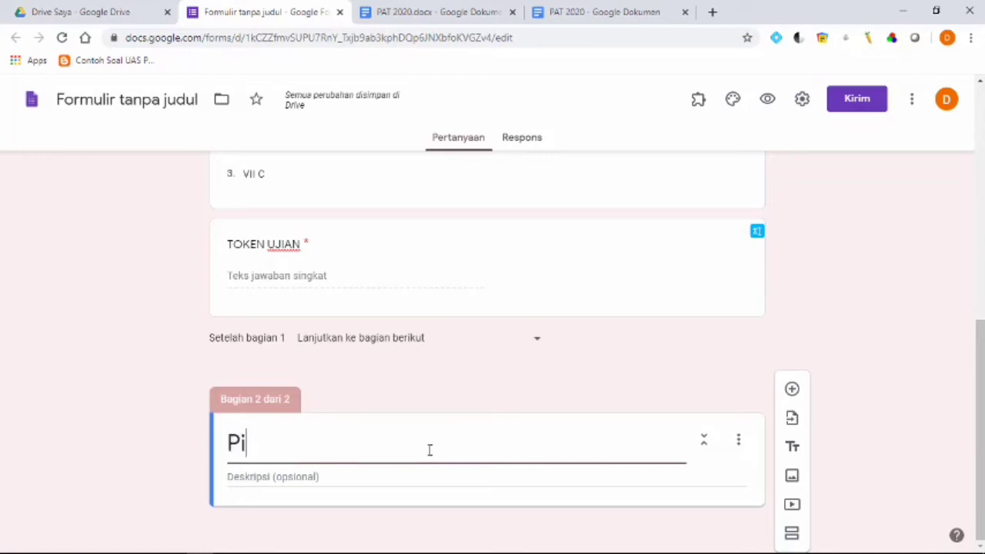
pyautogui.write('lihlah J')
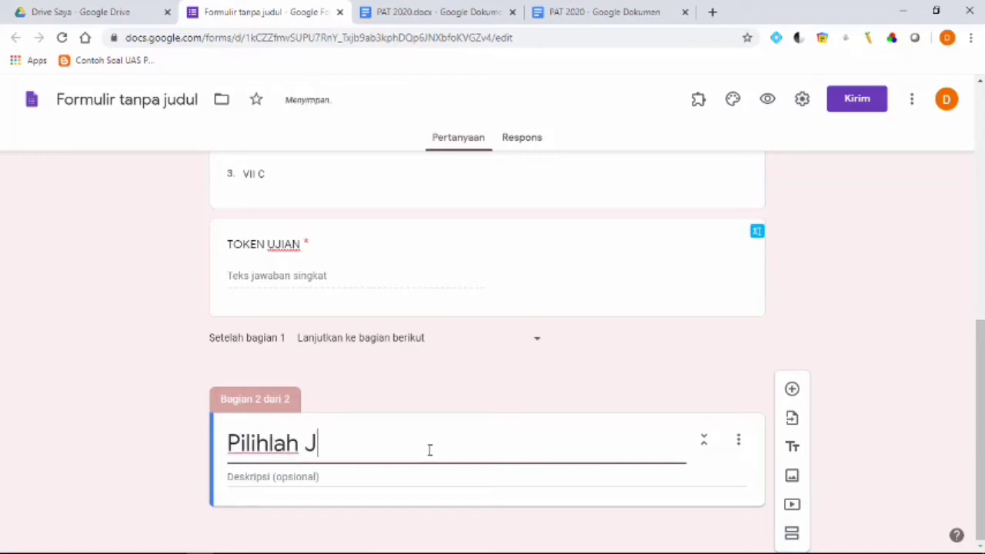
pyautogui.write('awaban Yan g')
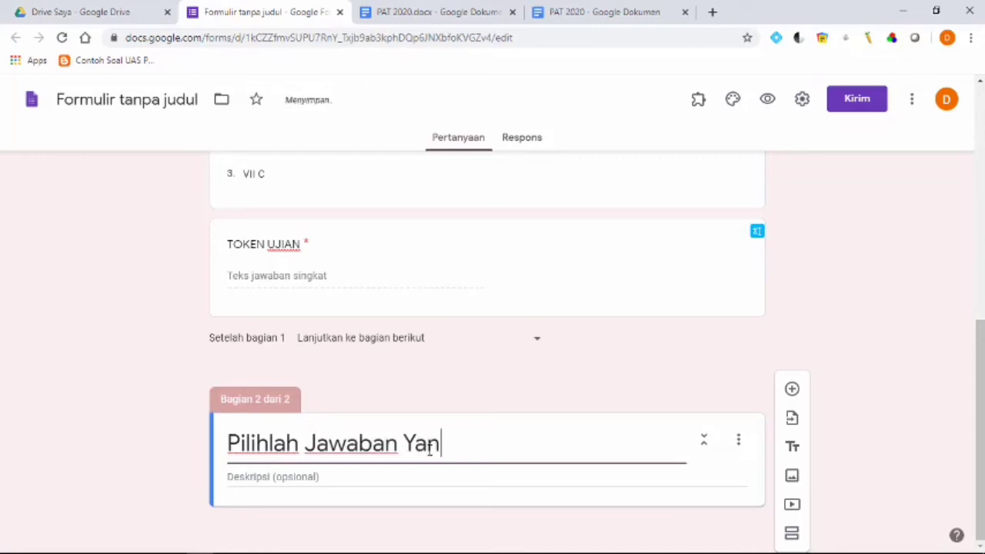
pyautogui.press('BackSpace')
pyautogui.press('BackSpace')
pyautogui.write('g Paling ')
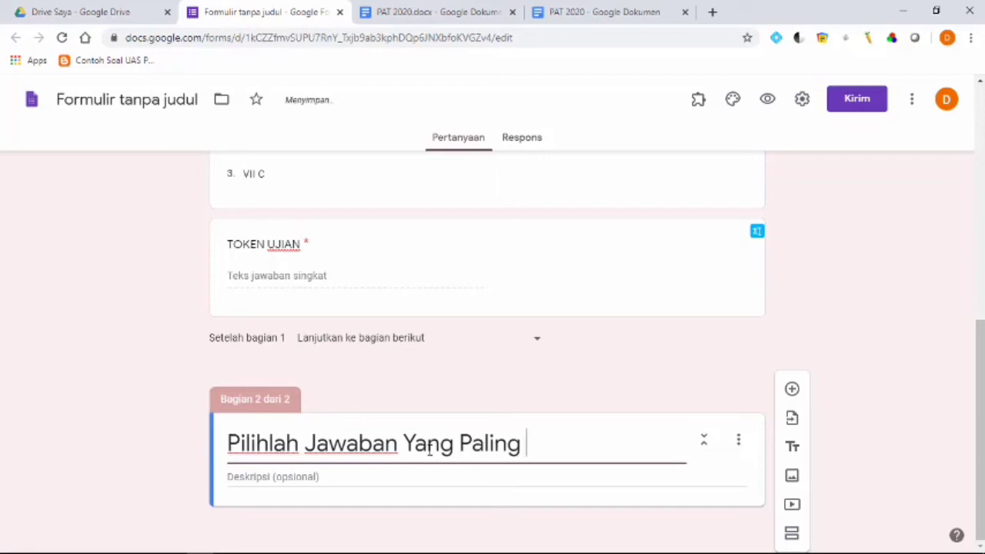
pyautogui.write('Tepat')
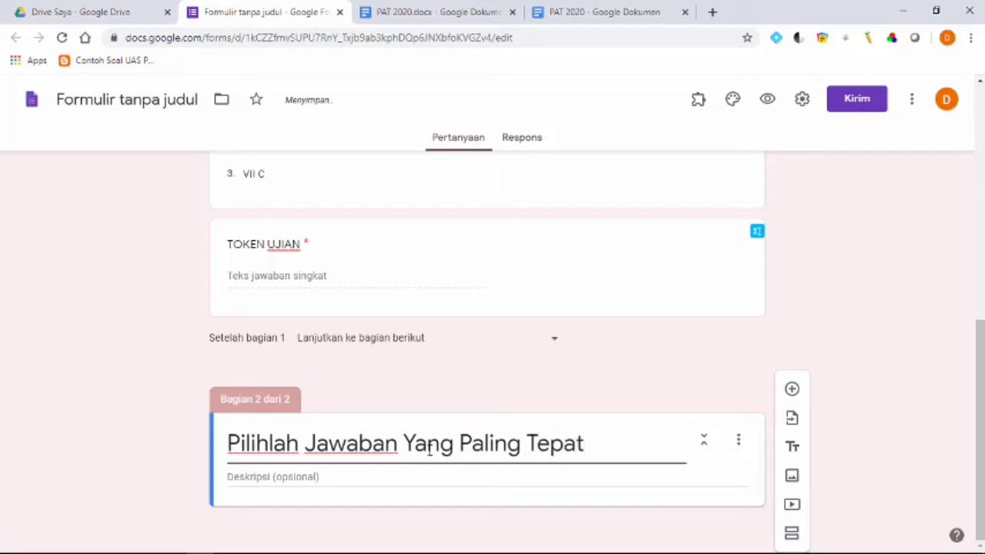
pyautogui.write('!')
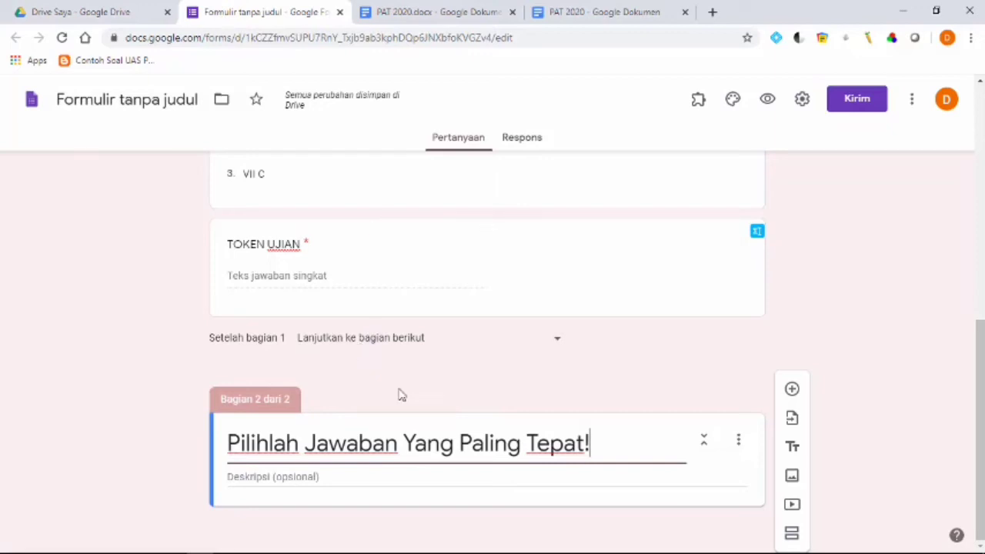
pyautogui.scroll(7, 525, 321)
pyautogui.scroll(-5, 525, 320)
pyautogui.scroll(-2, 528, 324)
pyautogui.click(699, 113)
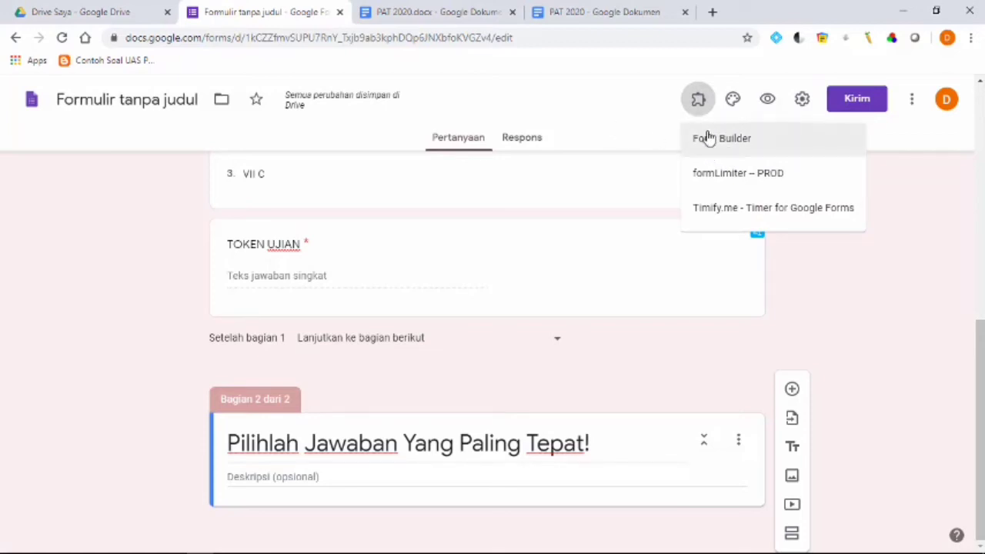
pyautogui.click(638, 127)
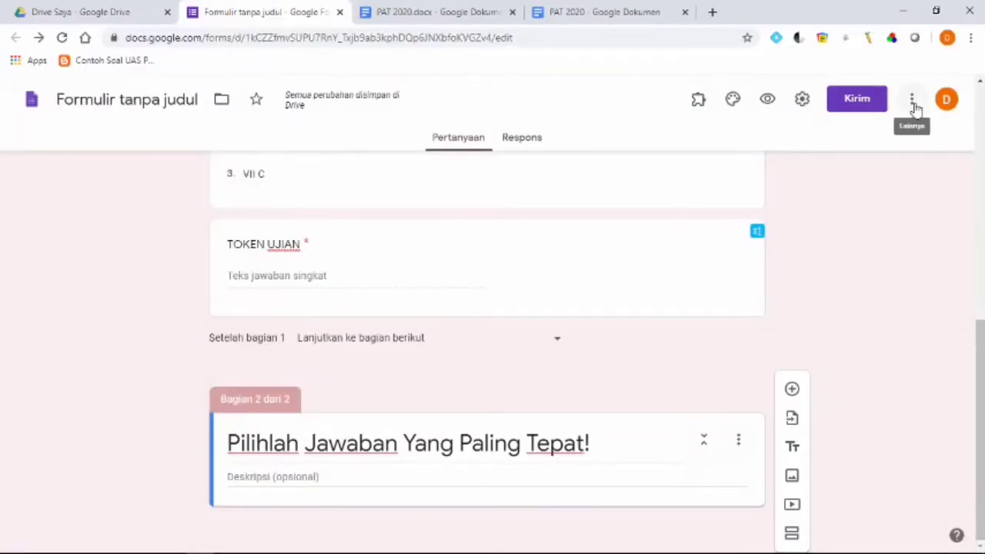
pyautogui.click(912, 105)
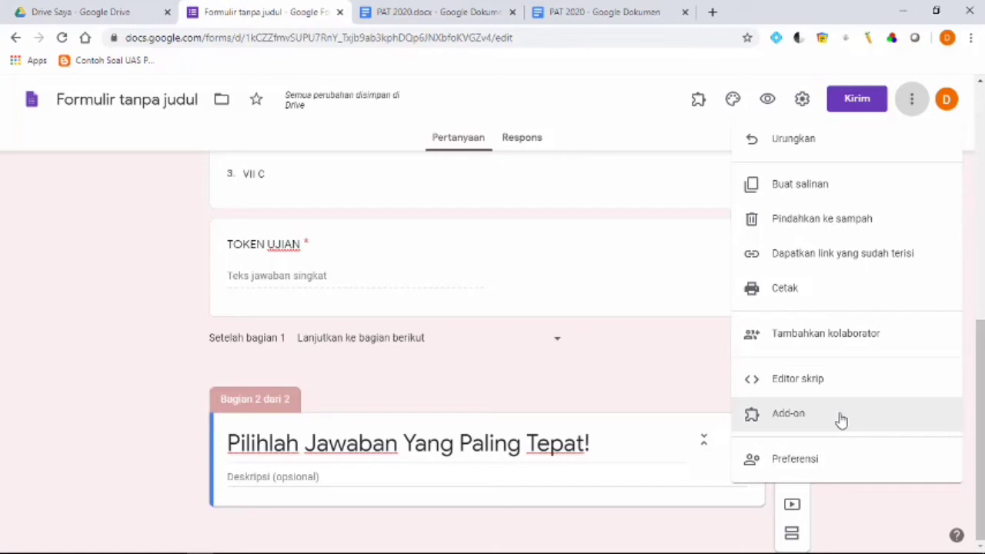
pyautogui.click(841, 419)
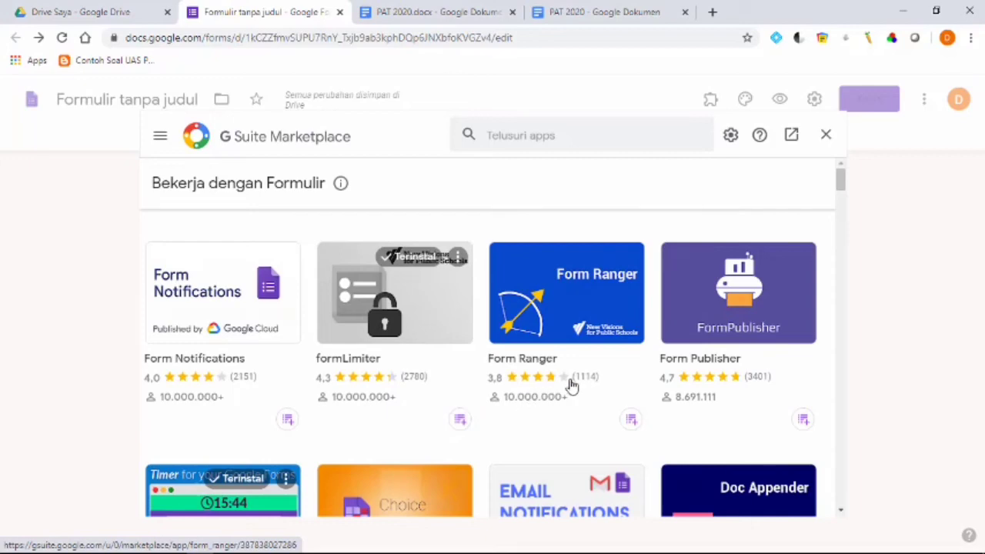
pyautogui.scroll(-2, 471, 434)
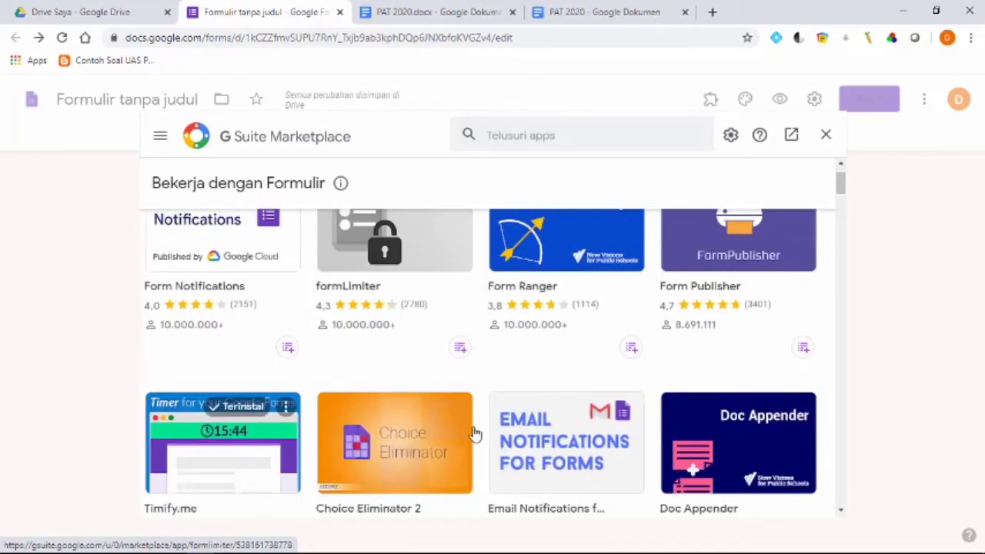
pyautogui.scroll(-3, 475, 435)
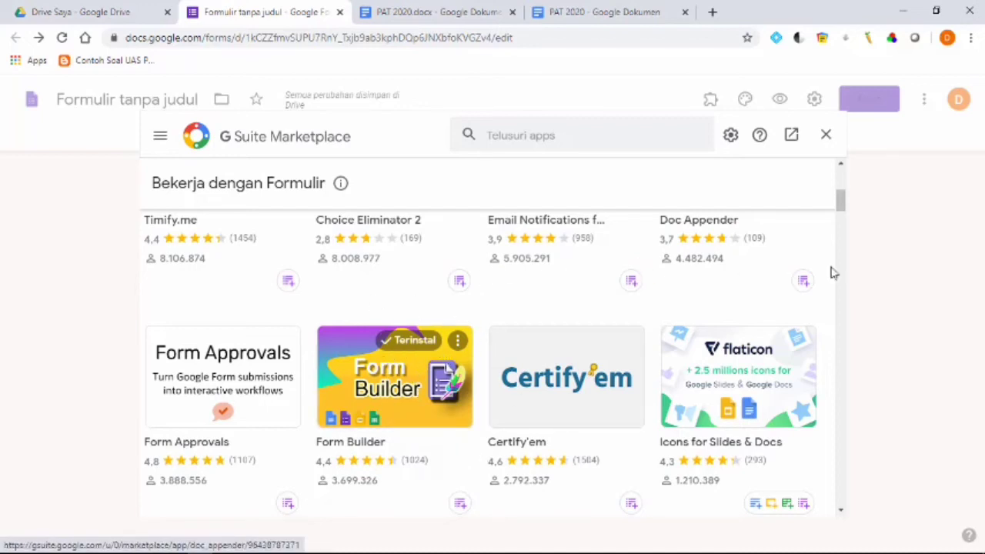
pyautogui.click(825, 139)
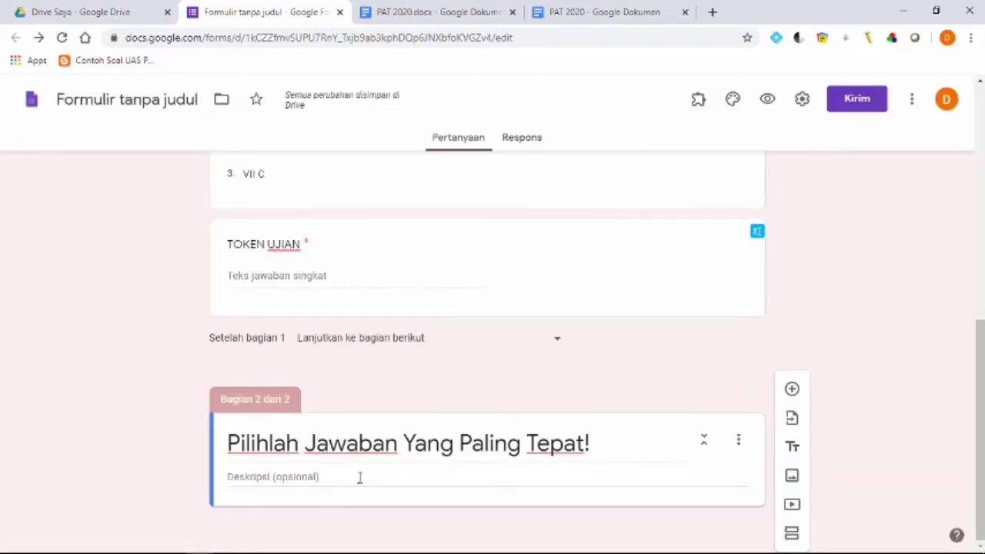
# Launch the Form Builder add-on, close its dialog, and reload the form editor
pyautogui.click(699, 101)
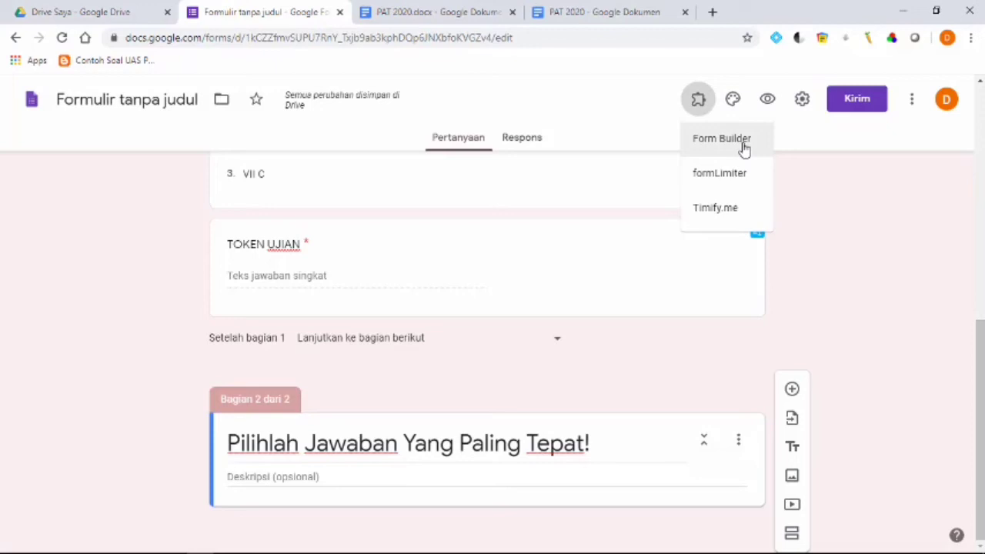
pyautogui.click(744, 147)
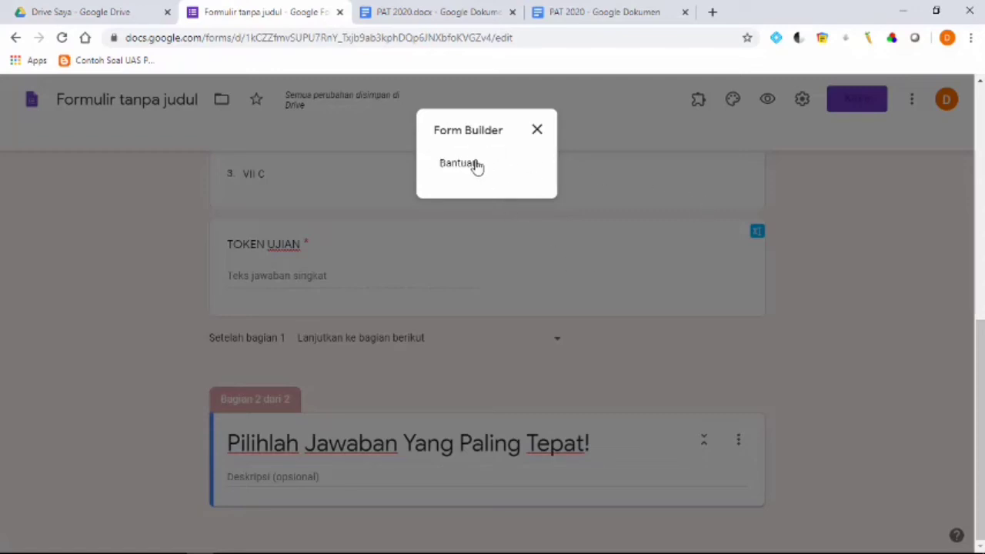
pyautogui.click(537, 131)
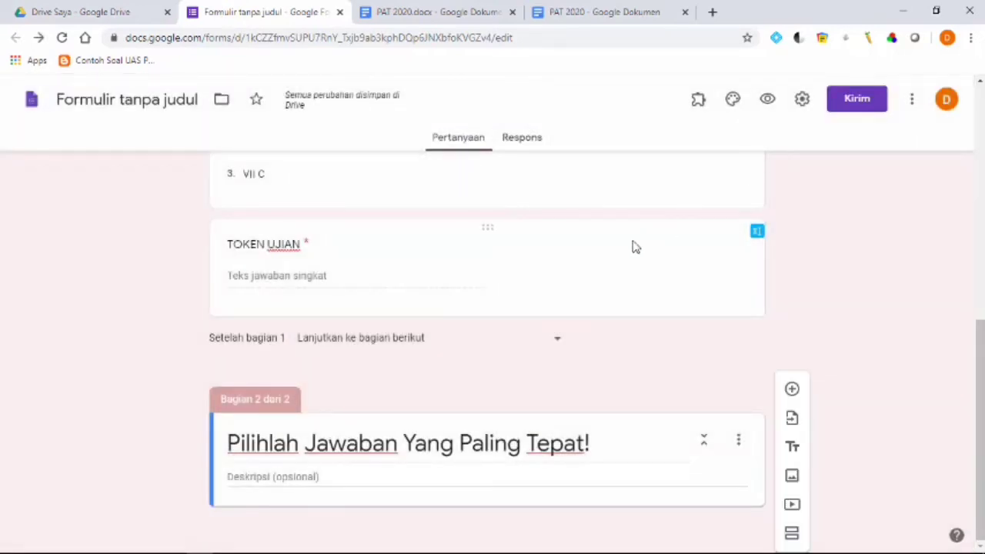
pyautogui.click(63, 39)
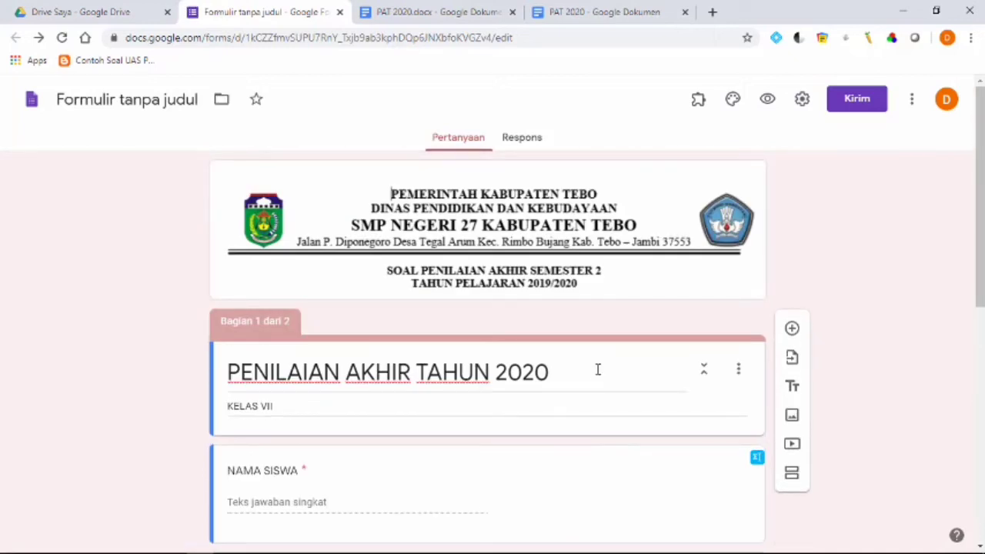
# Launch the Form Builder add-on and pick the PAT 2020 Google Doc as the question source
pyautogui.click(698, 101)
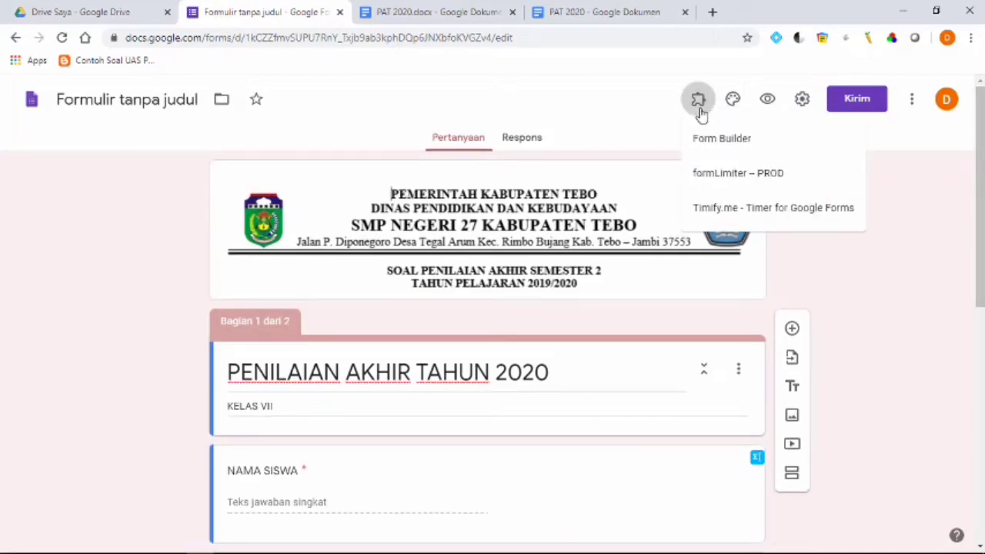
pyautogui.click(745, 149)
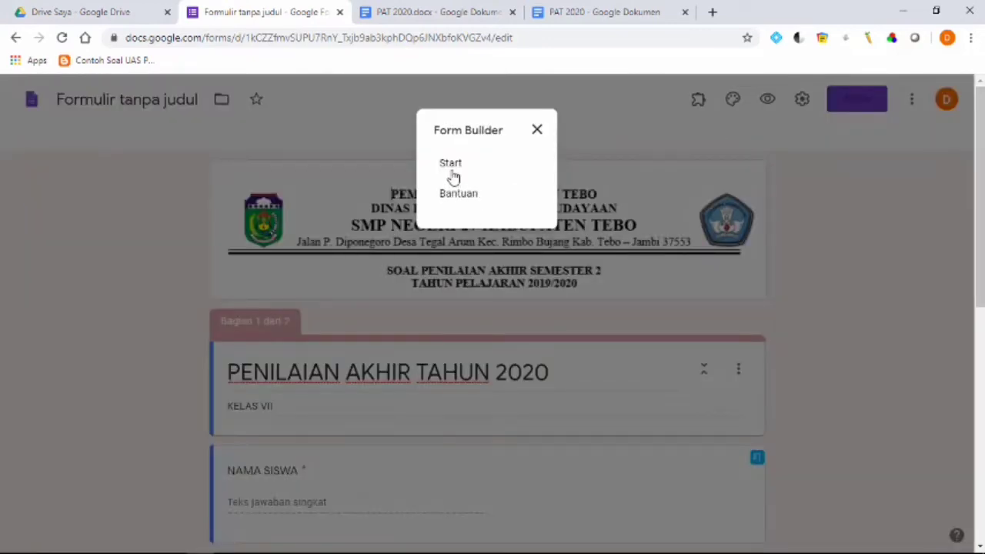
pyautogui.click(451, 167)
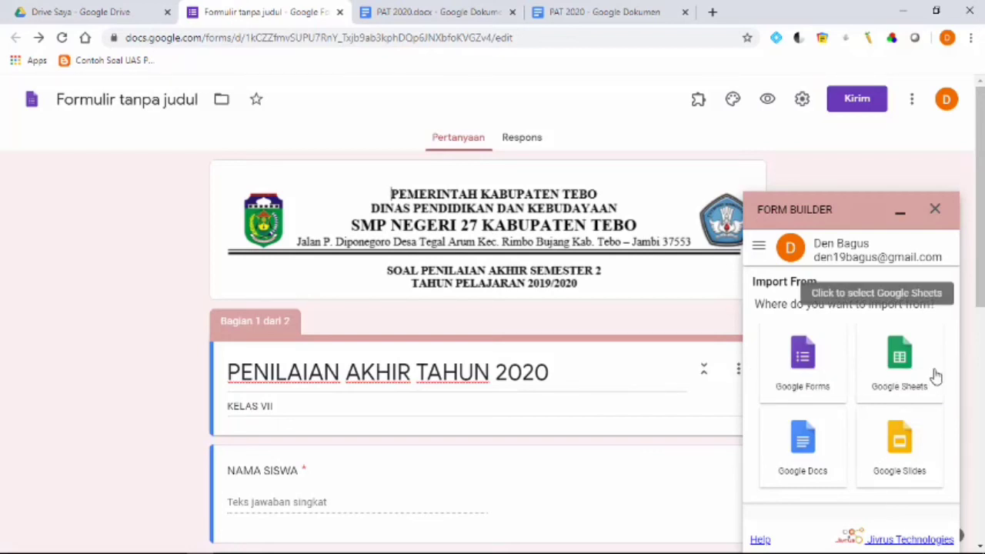
pyautogui.click(822, 452)
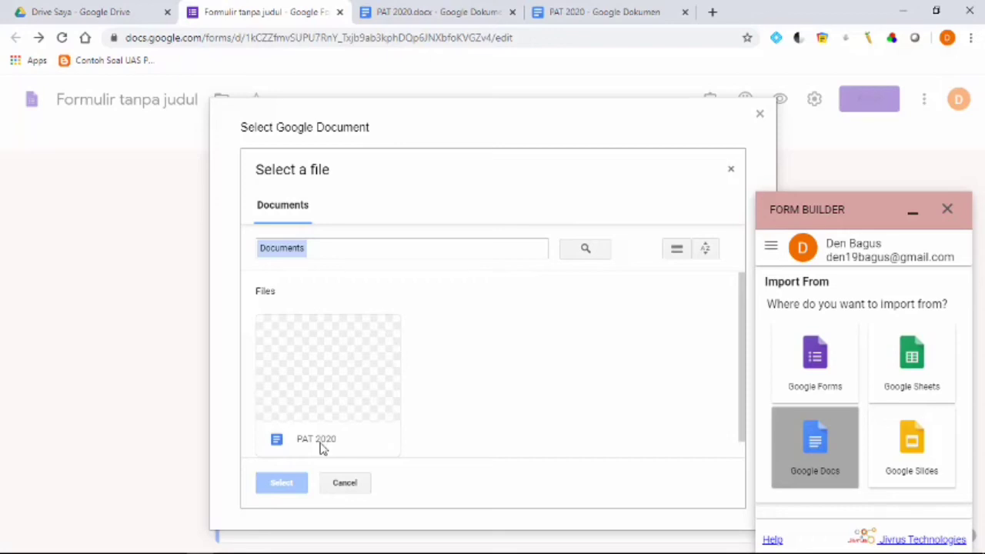
pyautogui.click(328, 385)
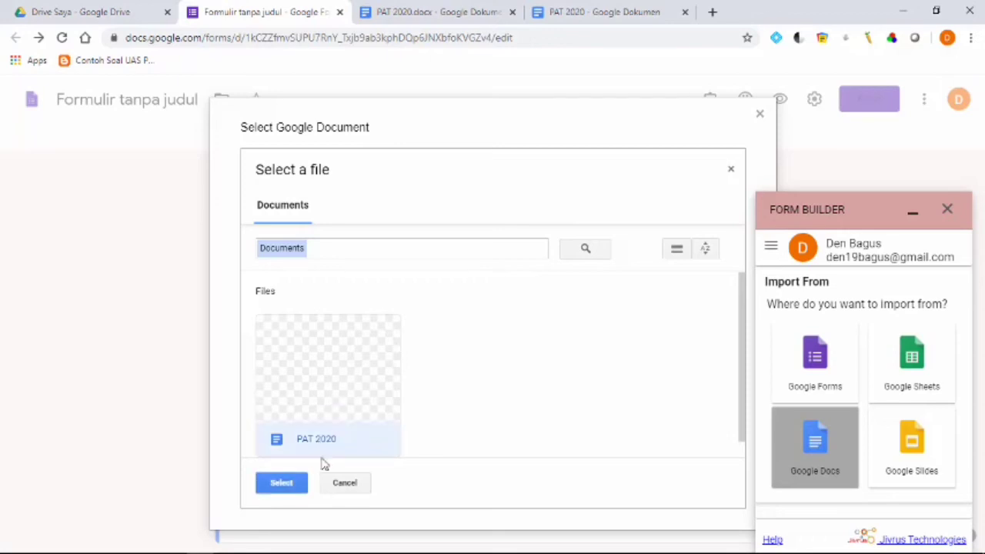
pyautogui.click(281, 483)
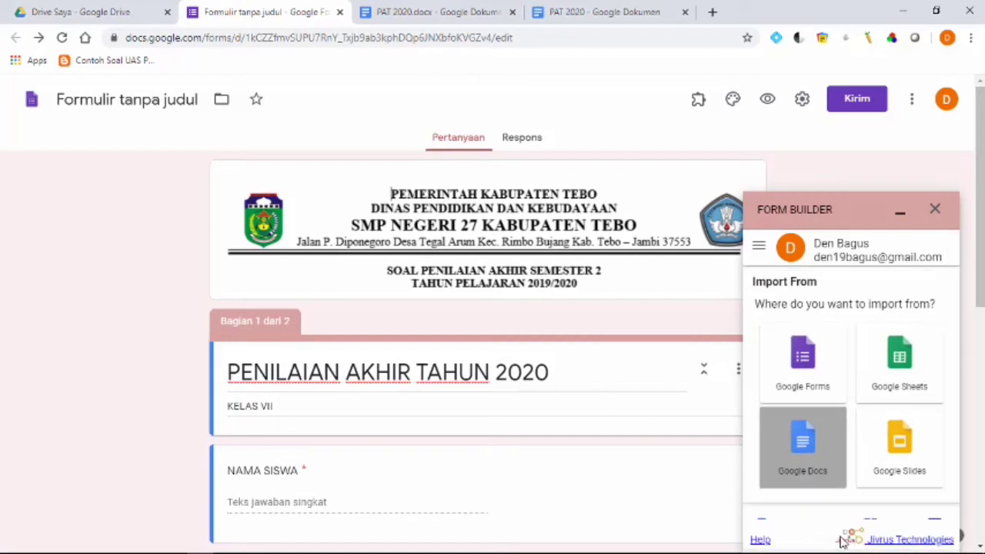
# Review the PAT 2020 questions, keep every row including question 4 checked, import them, and close Form Builder
pyautogui.moveTo(954, 327); pyautogui.dragTo(959, 488)
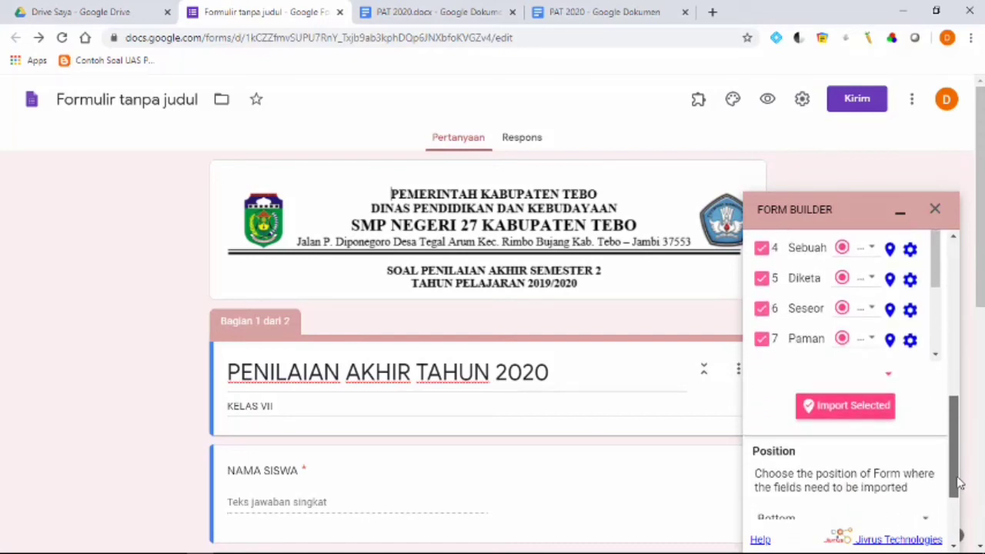
pyautogui.moveTo(938, 282); pyautogui.dragTo(940, 350)
pyautogui.moveTo(954, 425); pyautogui.dragTo(952, 352)
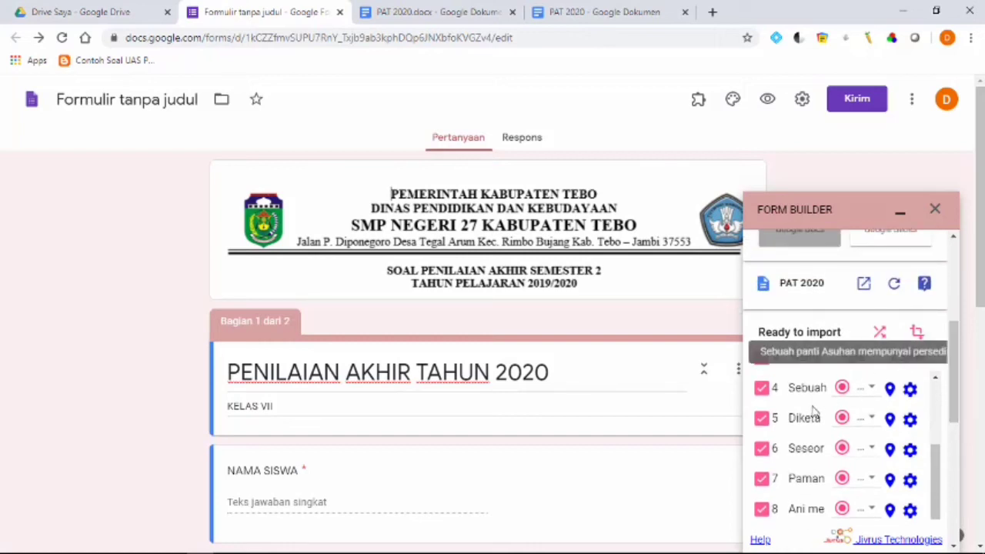
pyautogui.moveTo(939, 460); pyautogui.dragTo(937, 457)
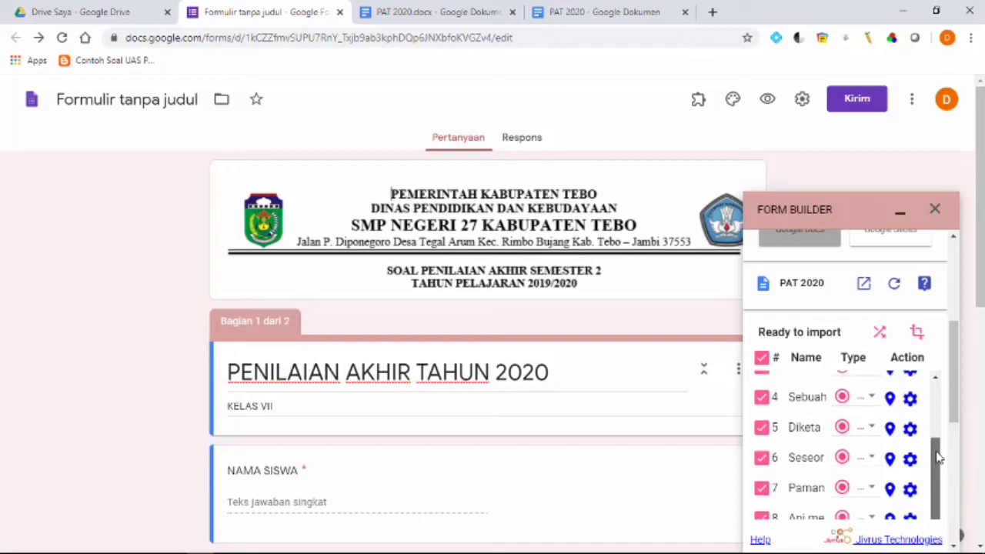
pyautogui.click(761, 400)
pyautogui.click(762, 399)
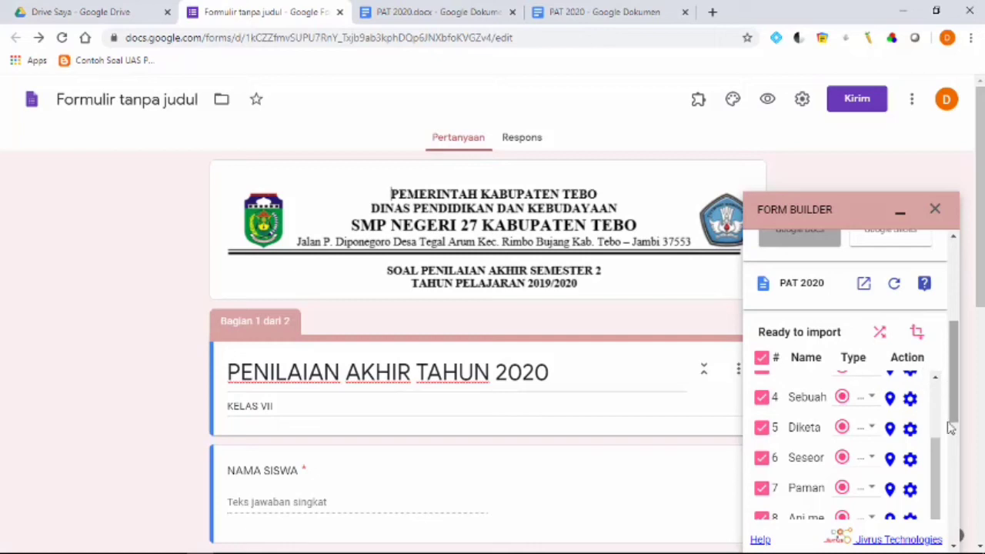
pyautogui.moveTo(939, 452)
pyautogui.mouseDown()
pyautogui.moveTo(939, 391)
pyautogui.moveTo(942, 454)
pyautogui.mouseUp()
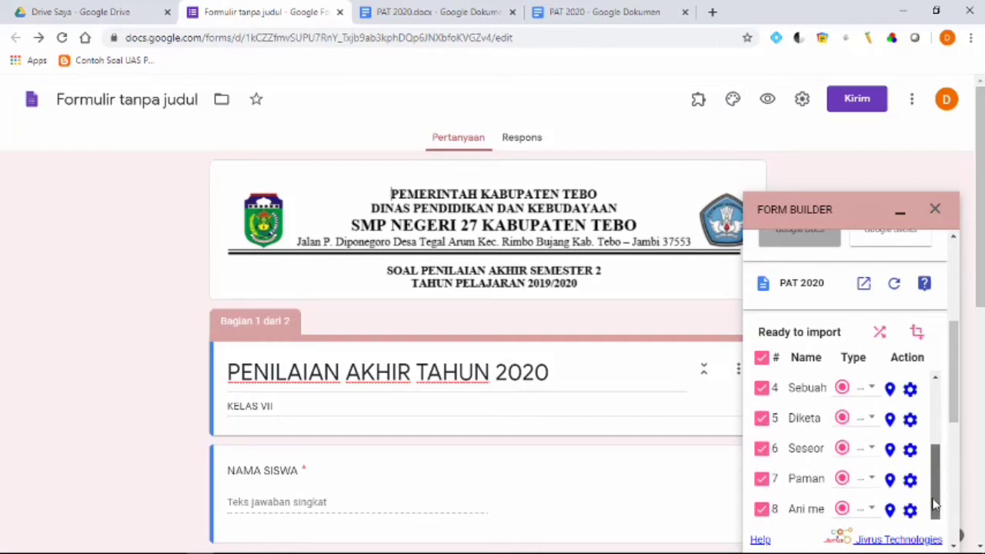
pyautogui.moveTo(959, 415); pyautogui.dragTo(960, 481)
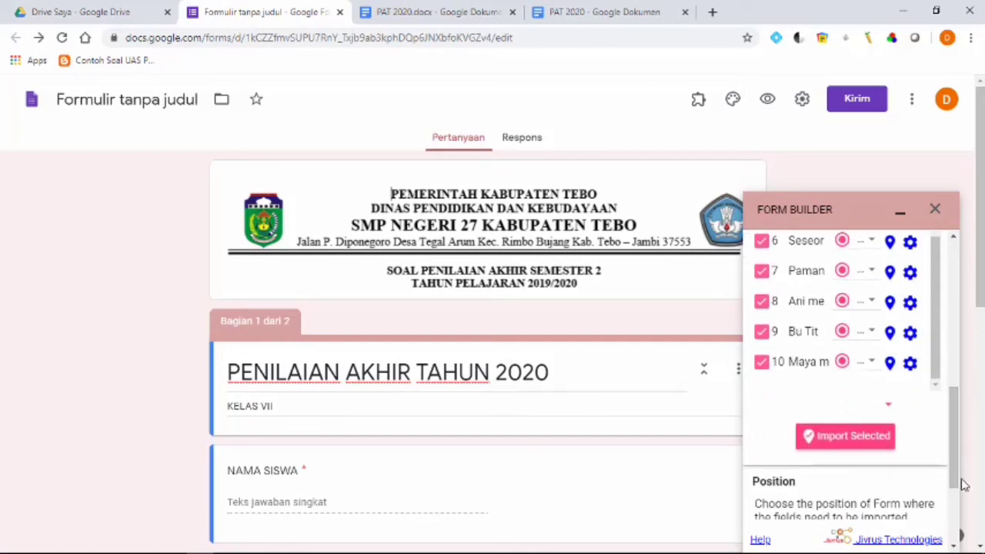
pyautogui.click(863, 444)
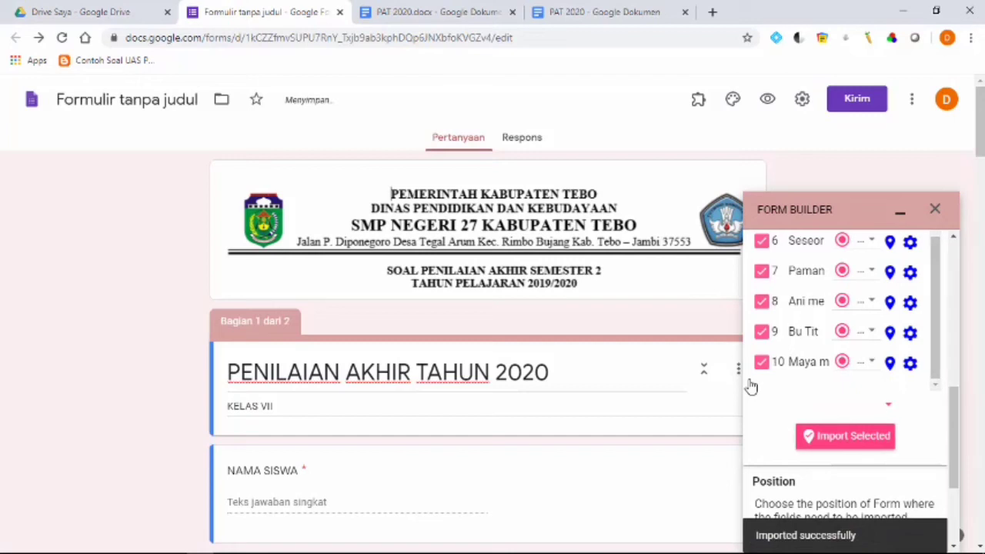
pyautogui.click(935, 209)
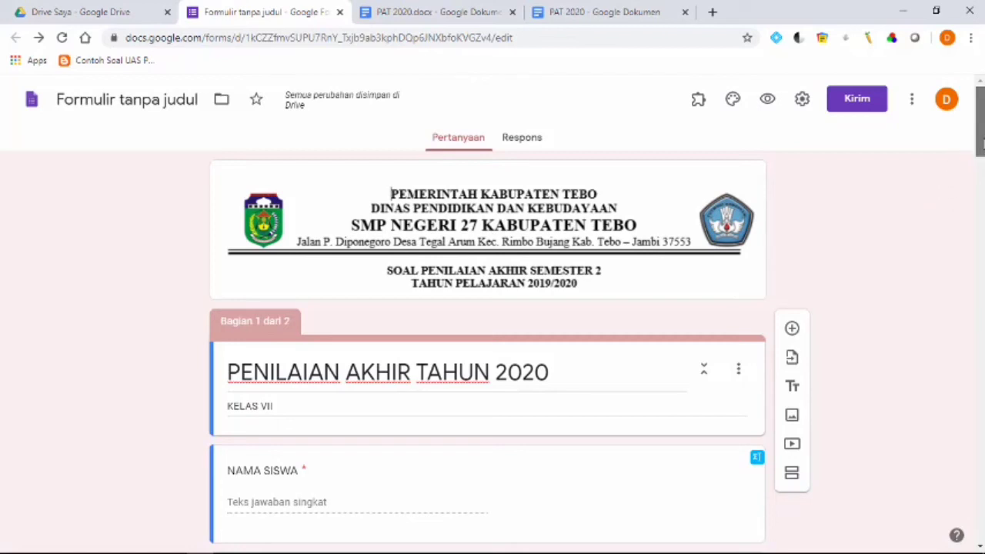
pyautogui.moveTo(981, 142)
pyautogui.mouseDown()
pyautogui.moveTo(981, 529)
pyautogui.moveTo(981, 154)
pyautogui.mouseUp()
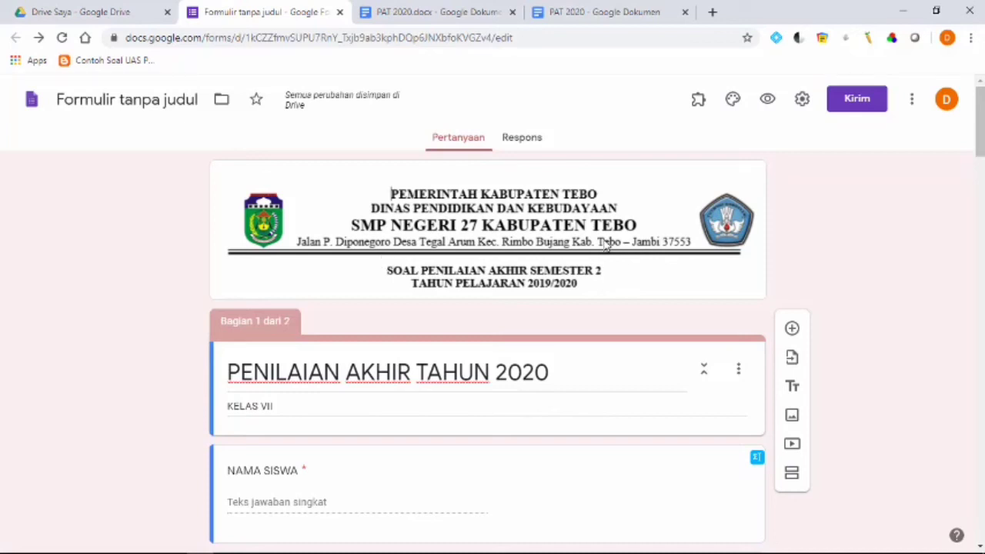
pyautogui.scroll(-5, 572, 358)
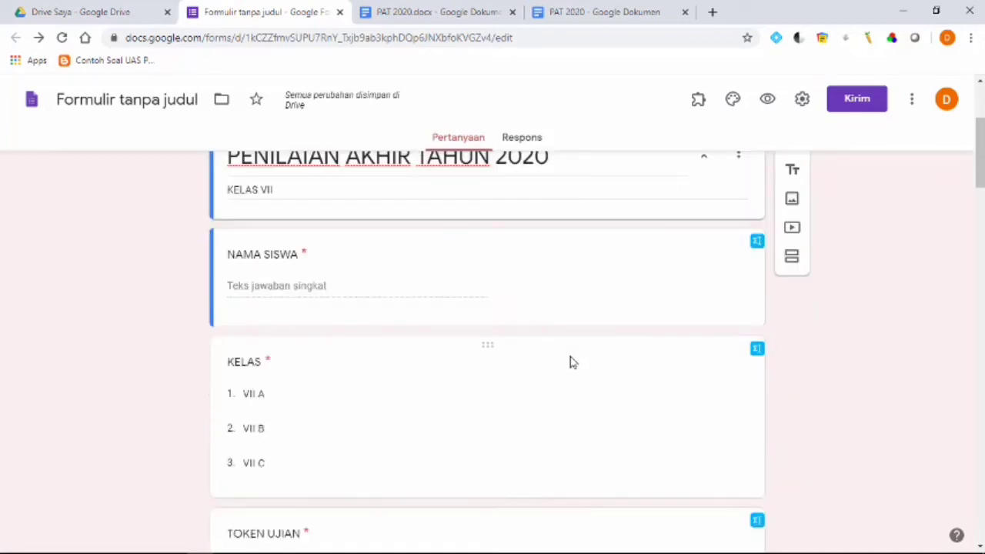
pyautogui.scroll(-6, 572, 362)
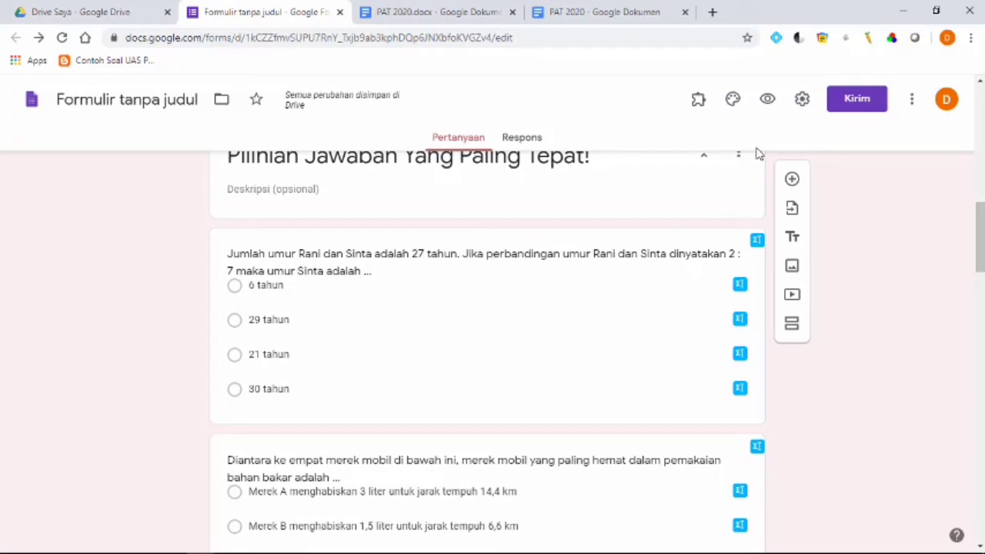
# In form settings, tick 'Batasi ke 1 tanggapan' and 'Acak urutan pertanyaan'
pyautogui.click(803, 102)
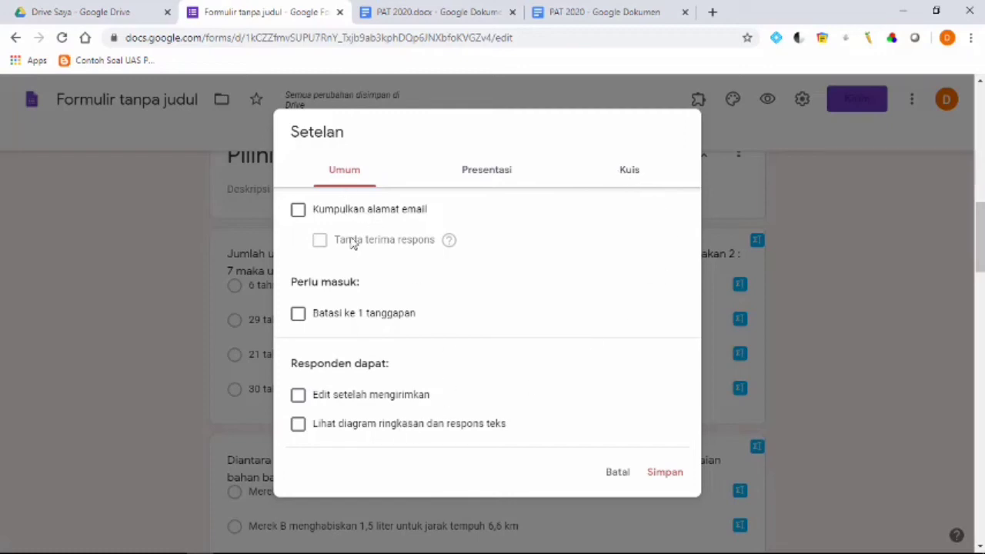
pyautogui.click(300, 317)
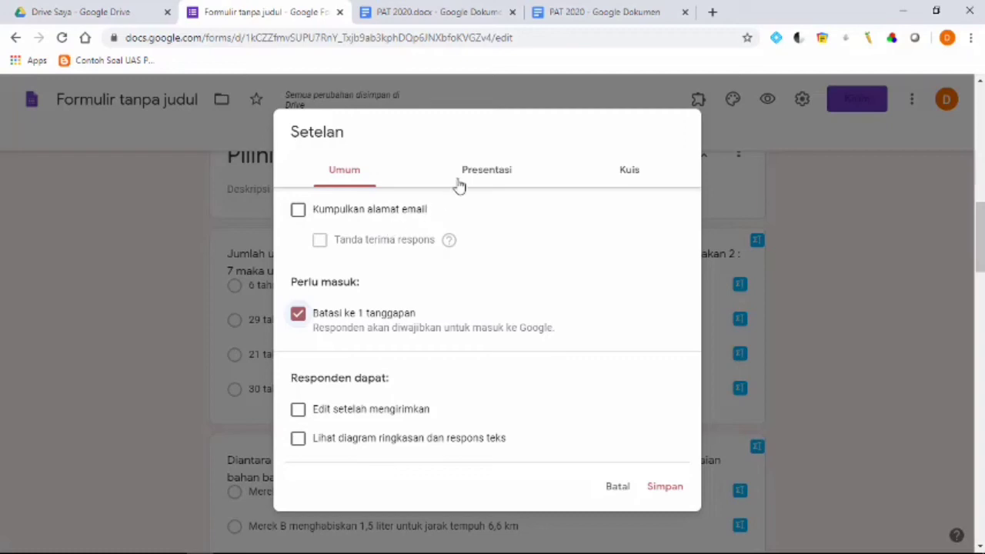
pyautogui.click(503, 178)
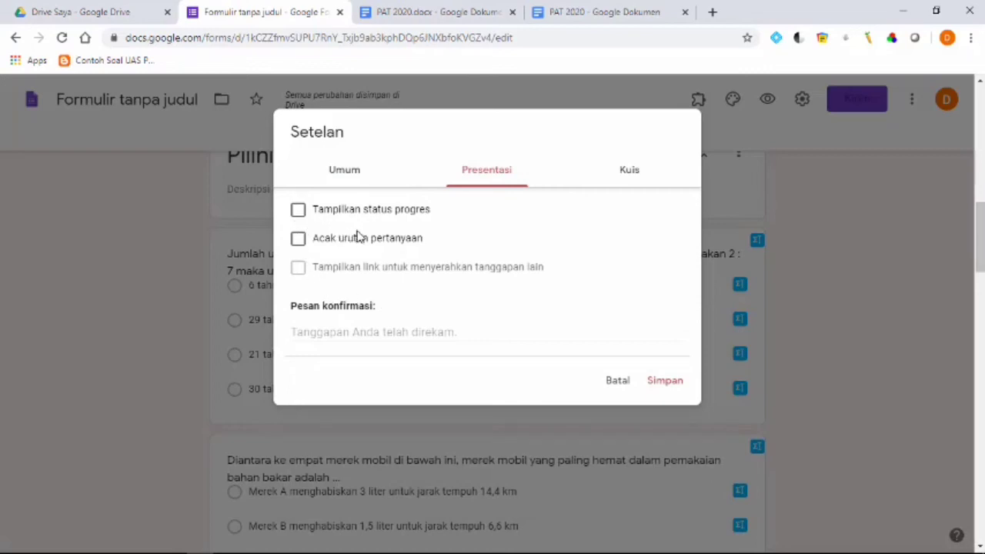
pyautogui.click(299, 241)
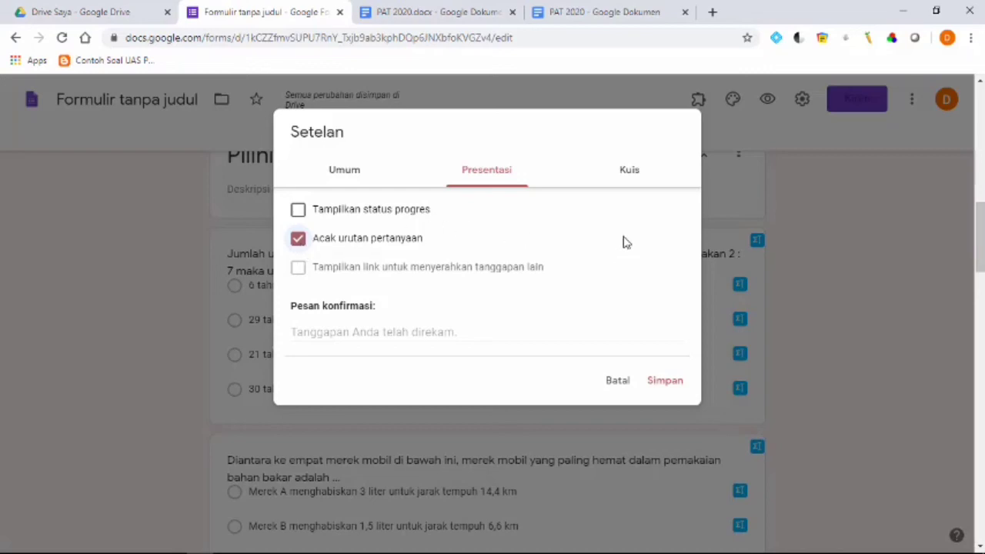
# Turn on 'Jadikan ini sebagai kuis', hide missed questions and correct answers, and save the settings
pyautogui.click(633, 172)
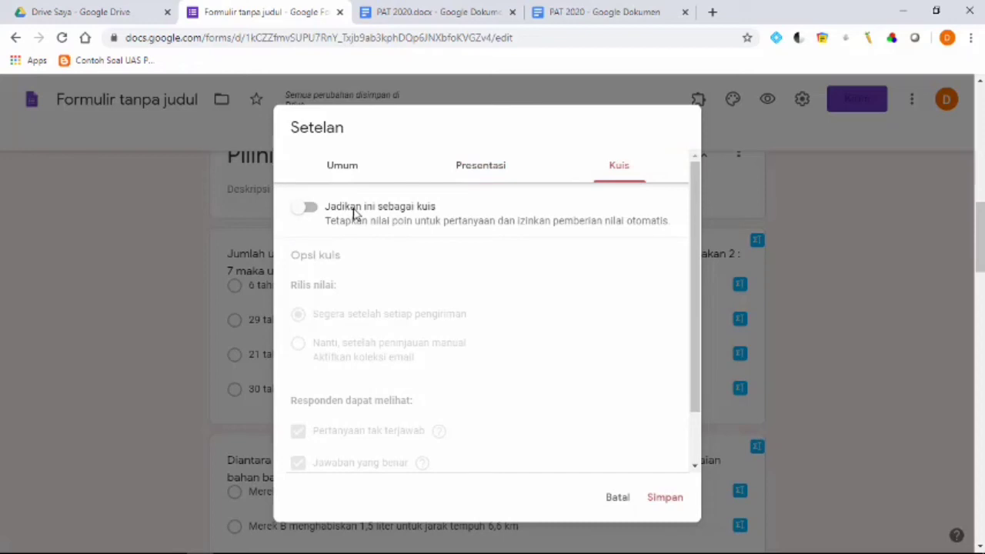
pyautogui.click(306, 209)
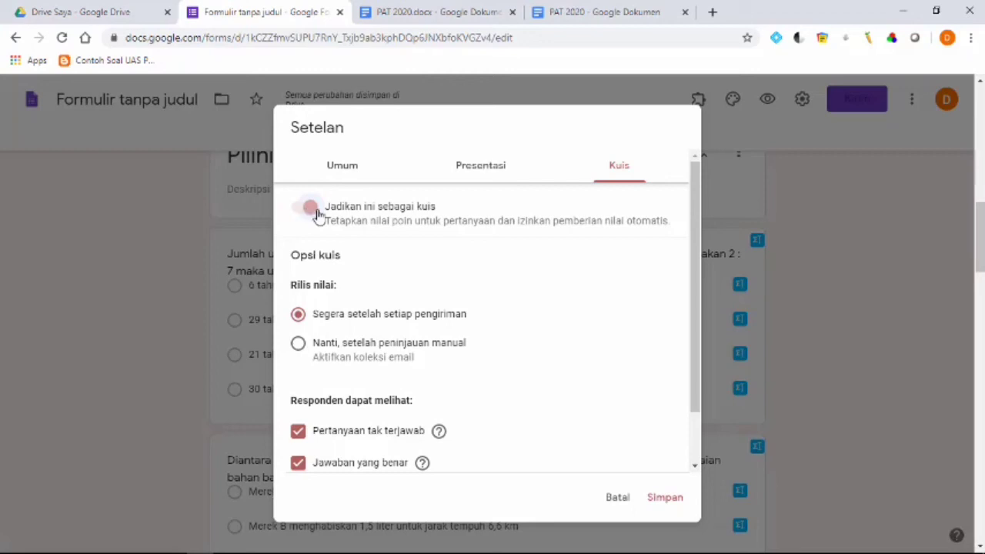
pyautogui.scroll(-1, 464, 410)
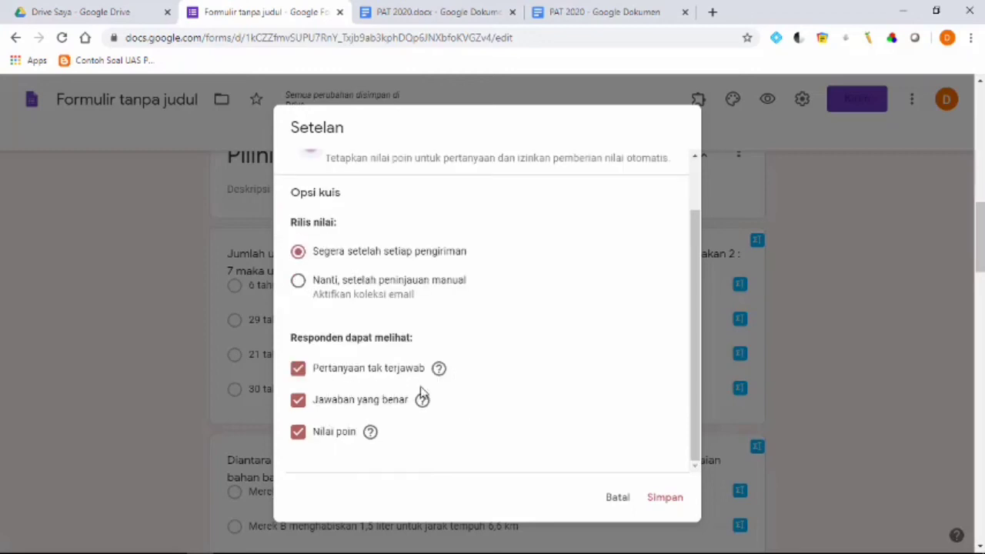
pyautogui.click(298, 369)
pyautogui.click(298, 401)
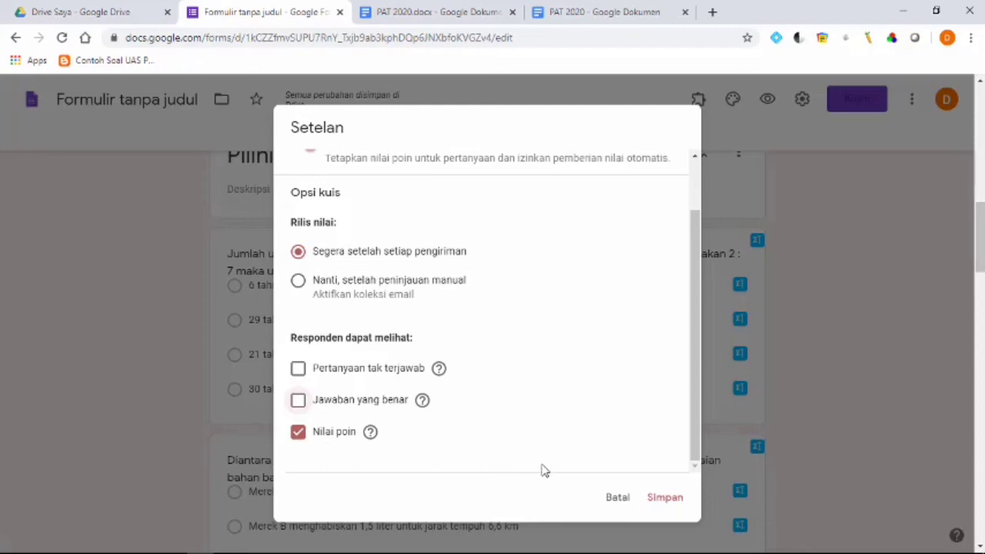
pyautogui.click(672, 500)
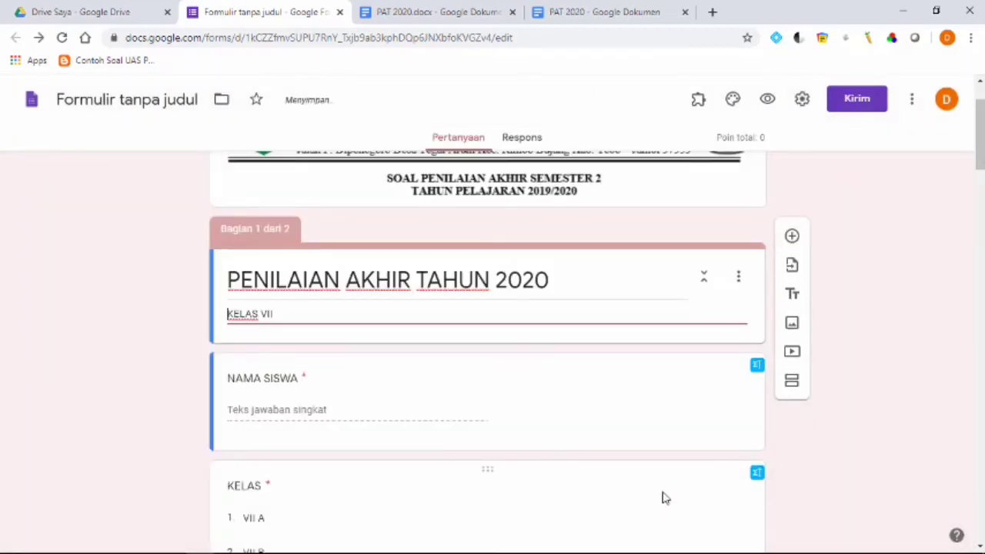
# Set question 1's answer key to 21 tahun, worth 10 points
pyautogui.scroll(-6, 475, 364)
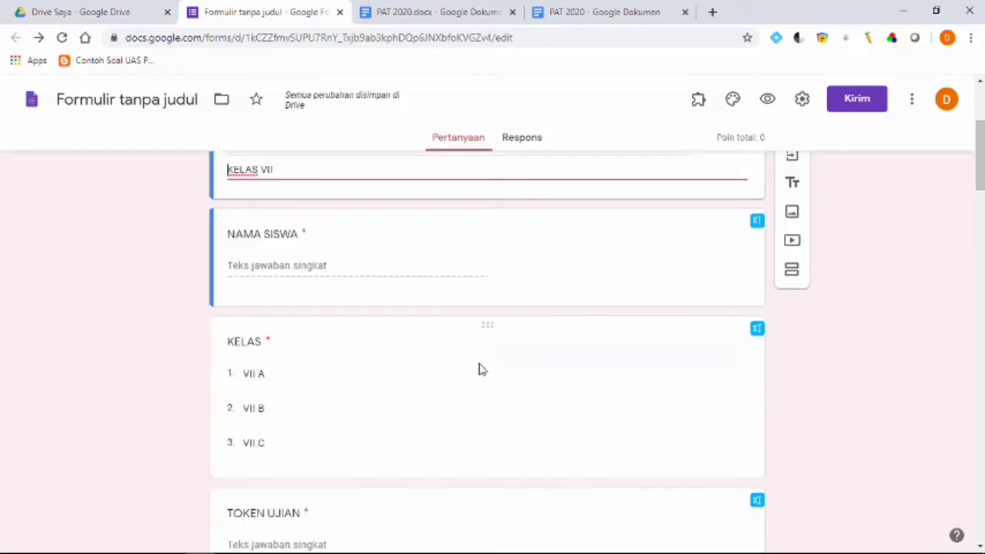
pyautogui.scroll(-2, 482, 361)
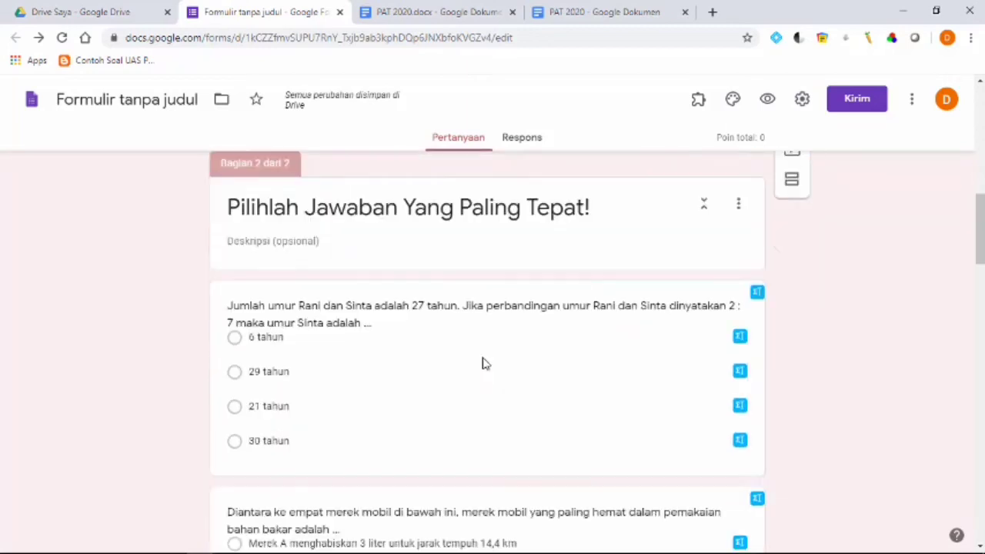
pyautogui.click(356, 316)
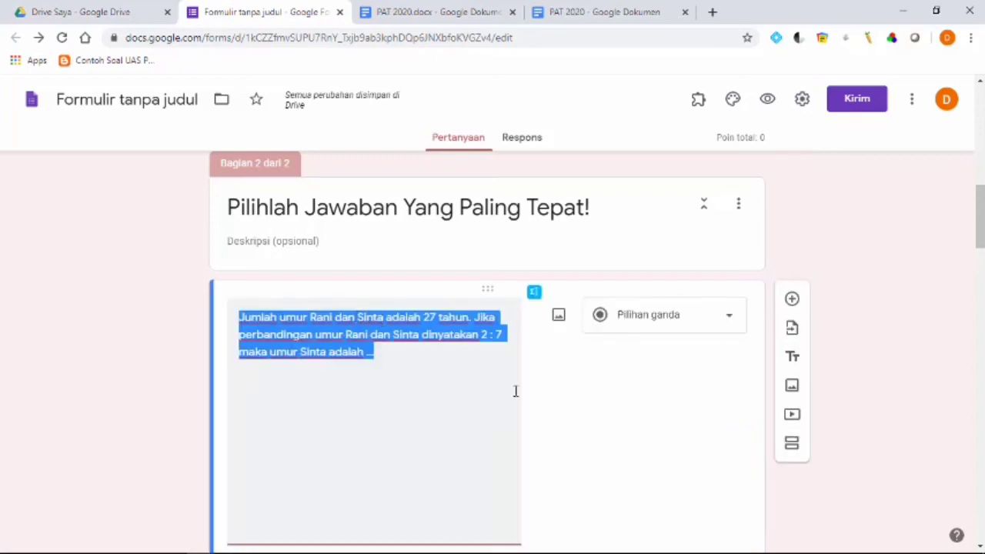
pyautogui.scroll(-3, 619, 401)
pyautogui.scroll(-2, 615, 401)
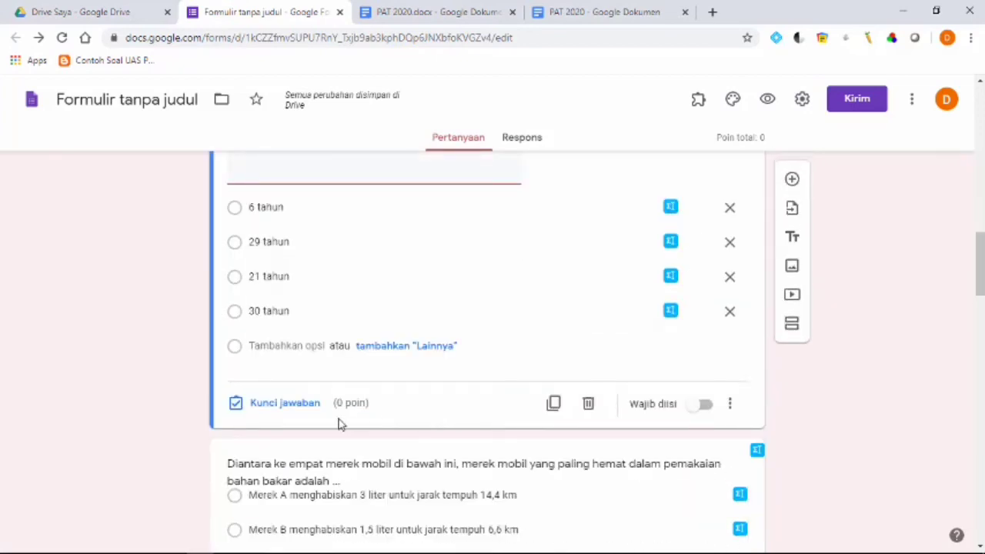
pyautogui.click(273, 409)
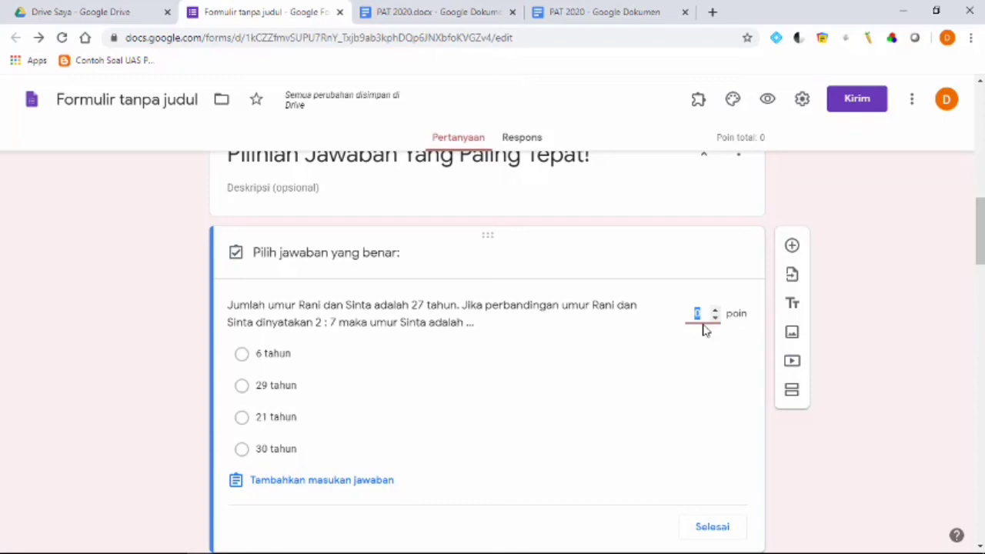
pyautogui.write('10')
pyautogui.click(241, 422)
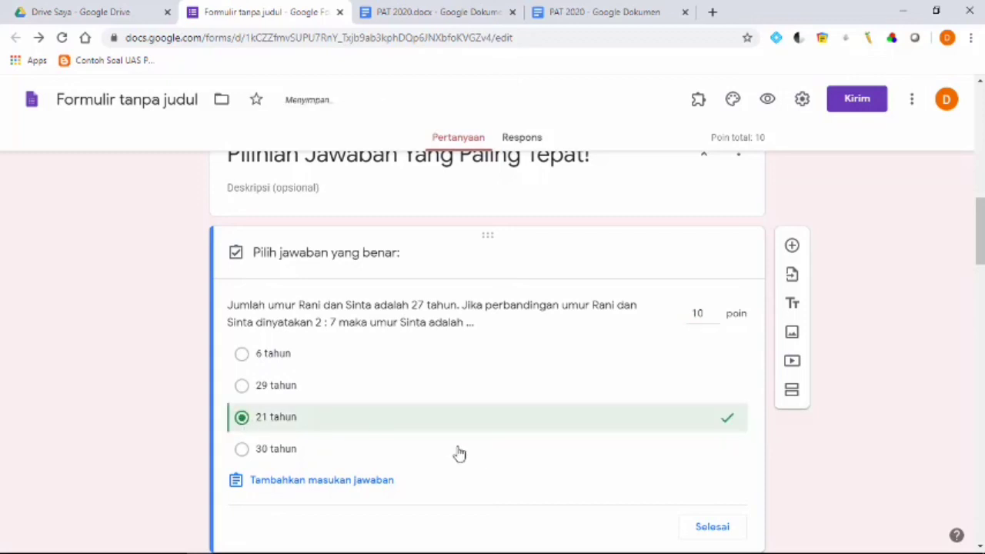
pyautogui.scroll(-2, 477, 449)
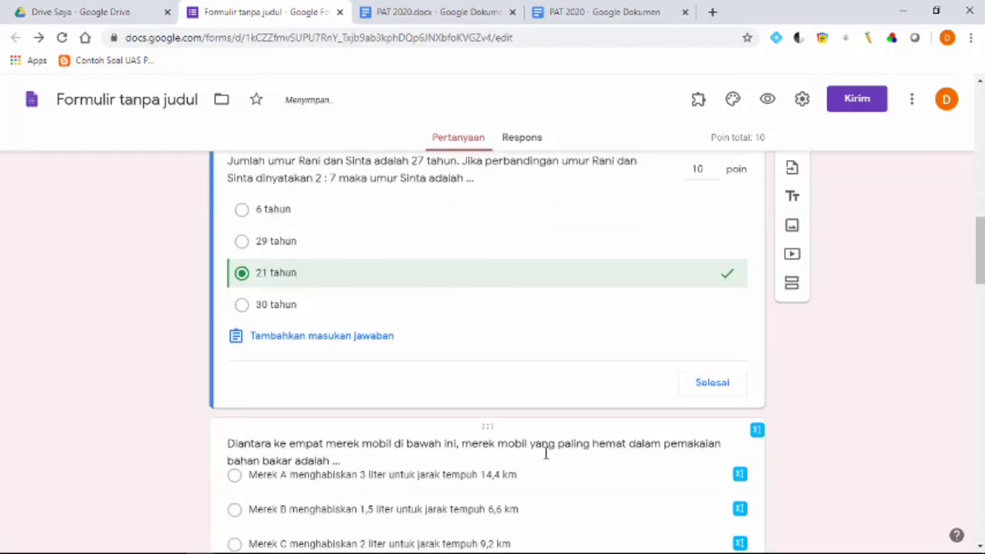
pyautogui.click(711, 388)
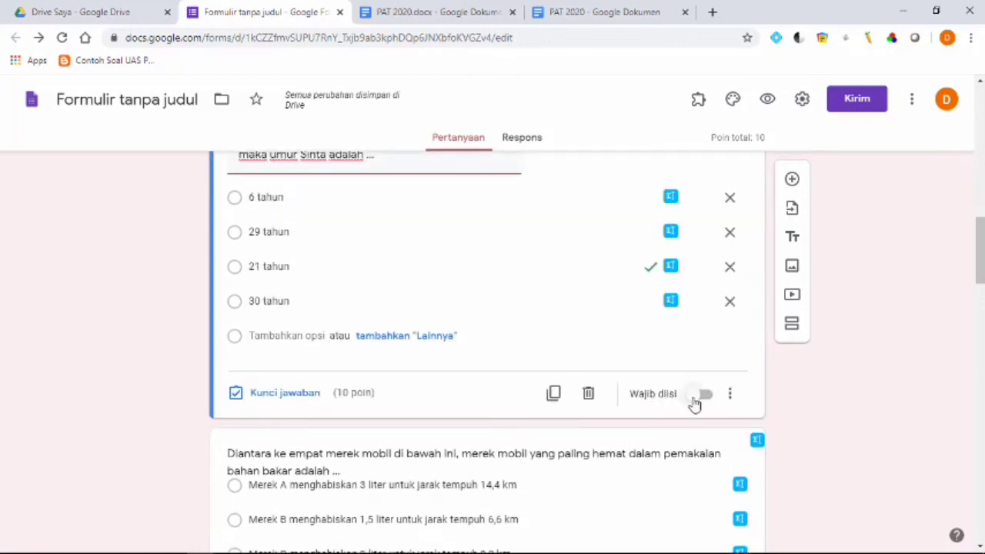
# Make the Rani and Sinta age question required, then return to the form header
pyautogui.click(694, 400)
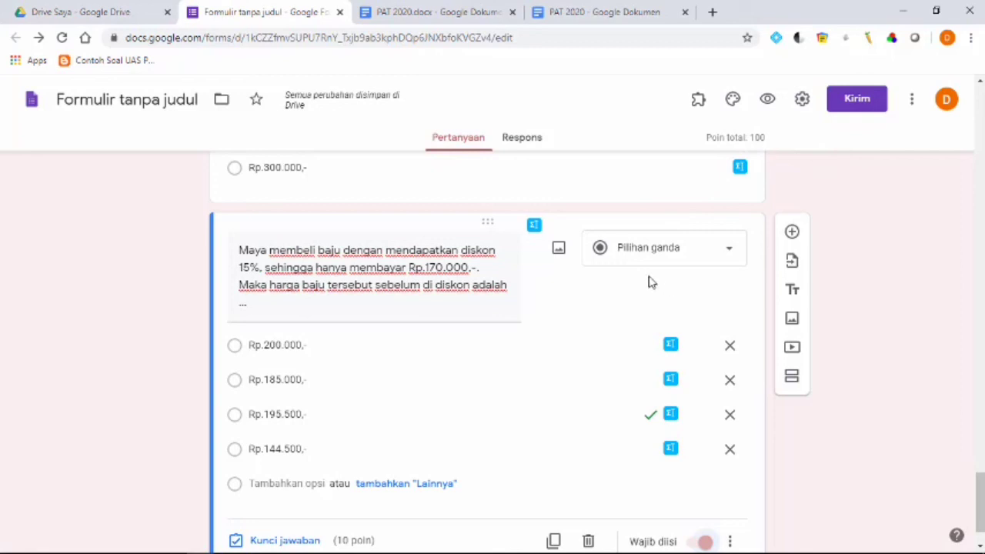
pyautogui.scroll(-1, 528, 266)
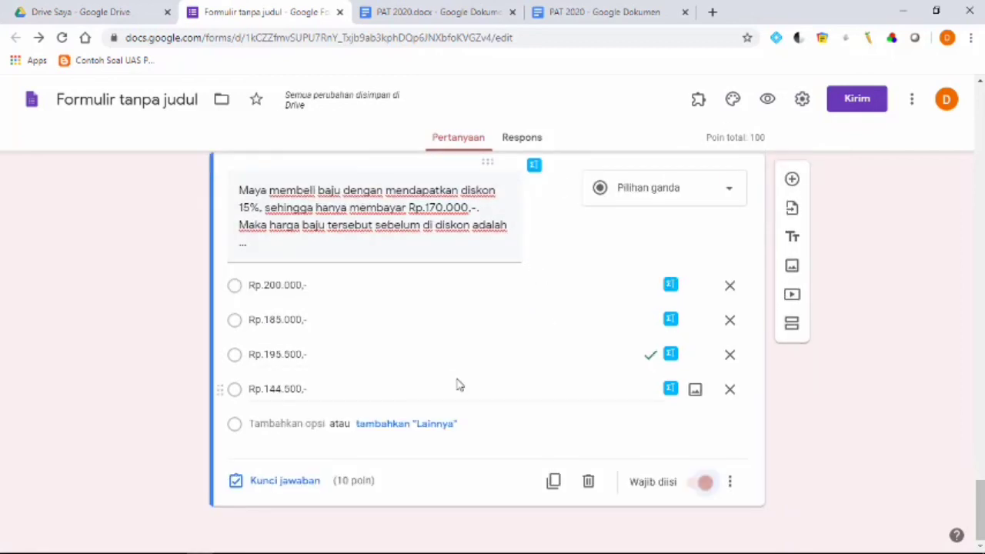
pyautogui.scroll(-15, 451, 370)
pyautogui.scroll(12, 449, 367)
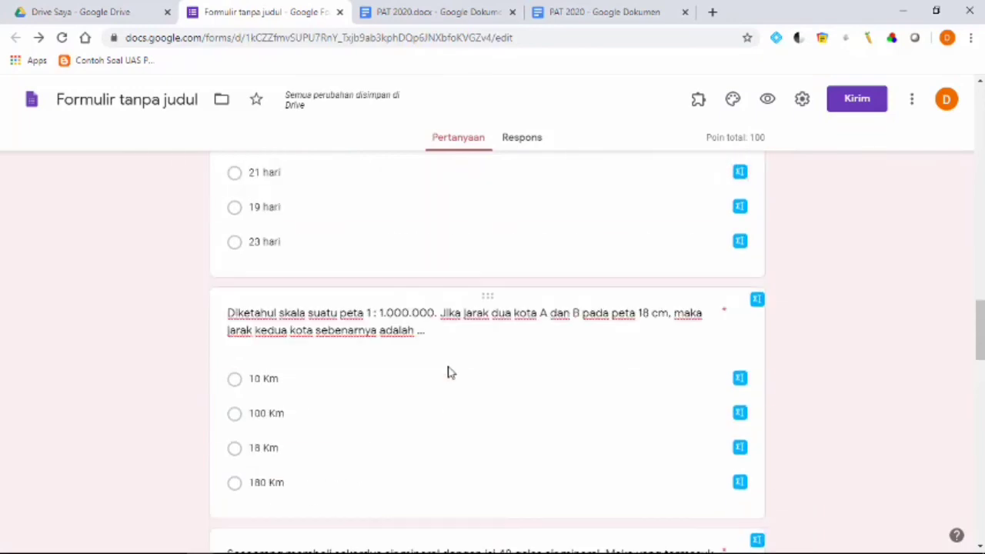
pyautogui.scroll(10, 451, 370)
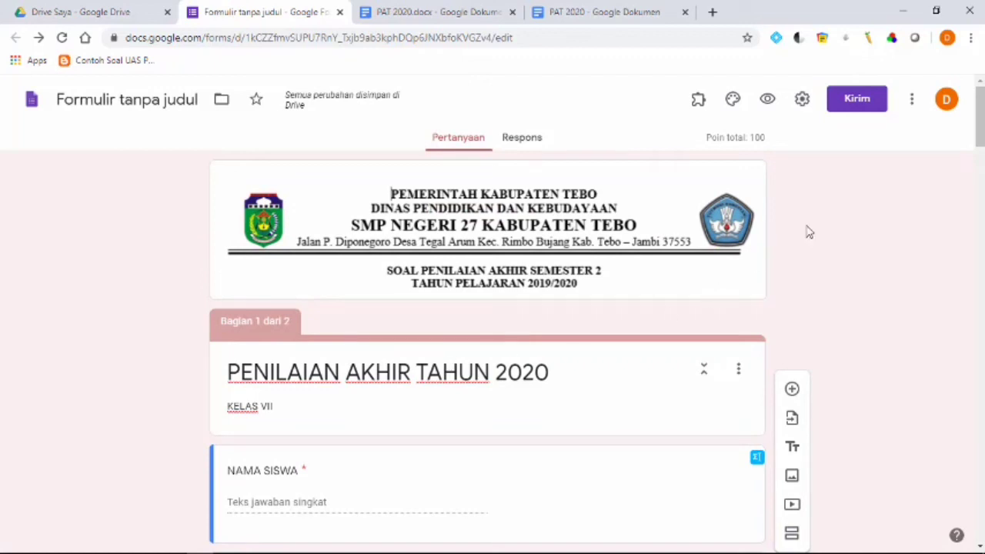
# Shorten the form's share link to a forms.gle URL and copy it
pyautogui.click(858, 106)
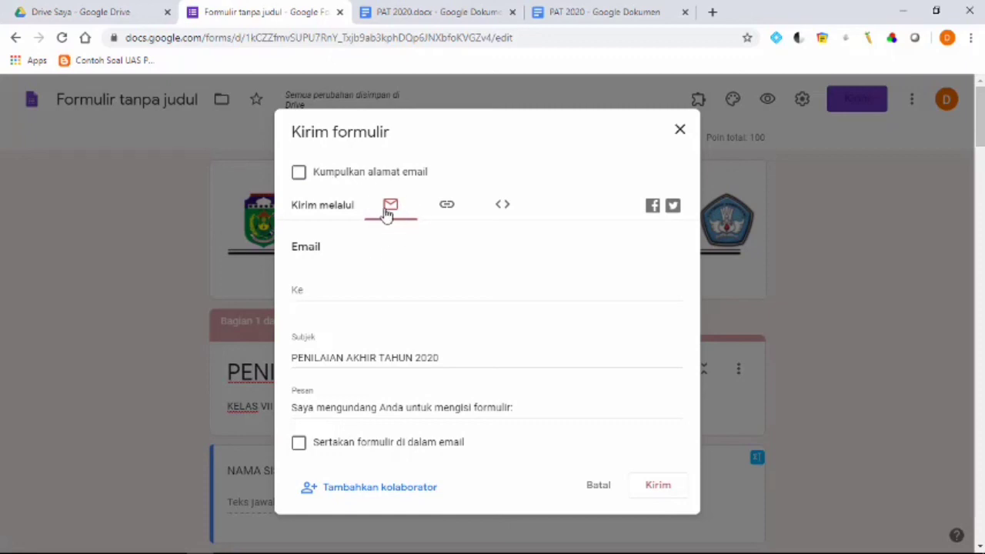
pyautogui.click(452, 213)
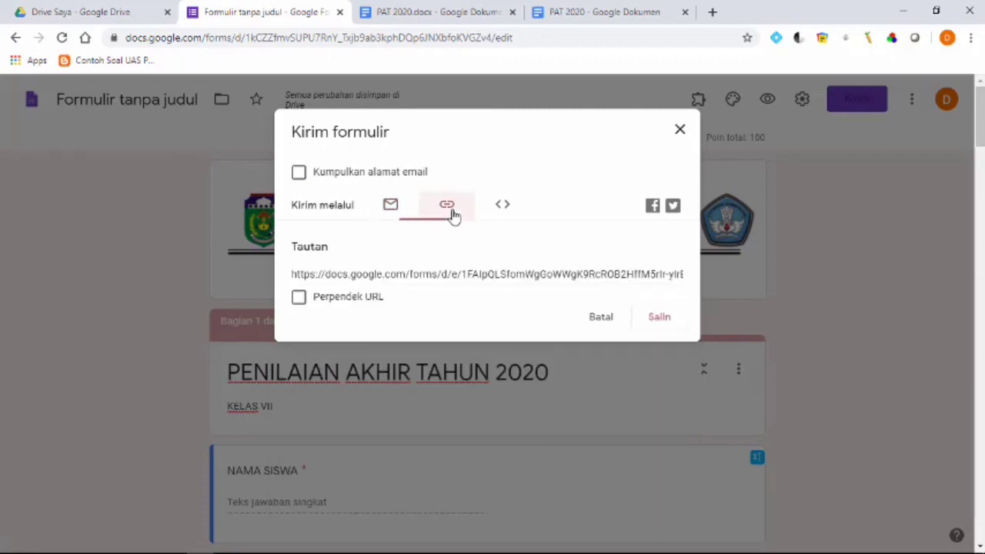
pyautogui.click(503, 212)
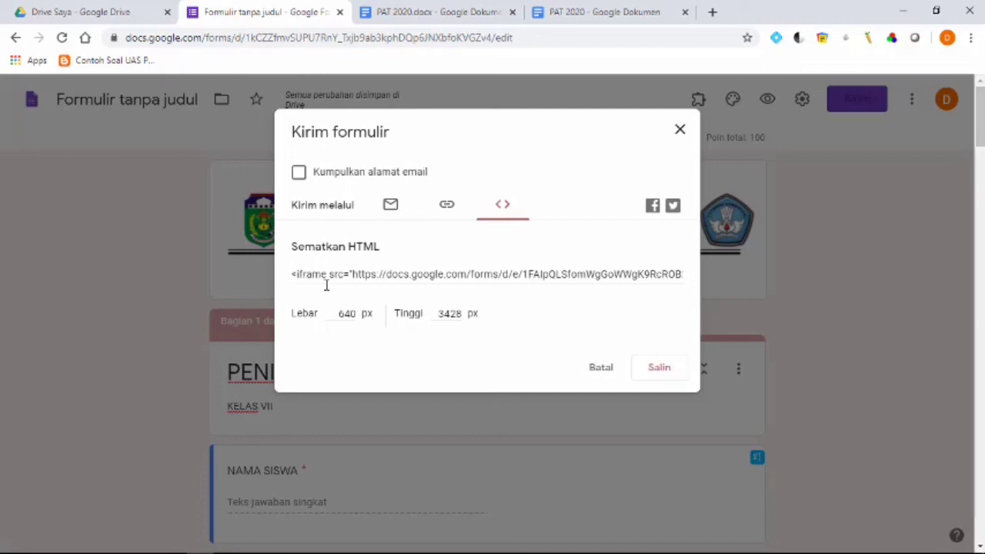
pyautogui.click(450, 209)
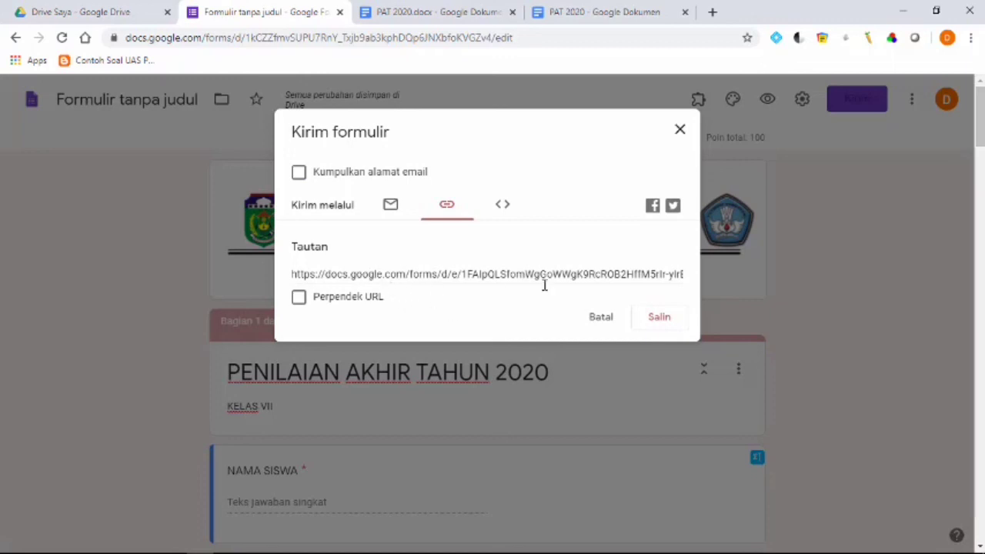
pyautogui.click(300, 302)
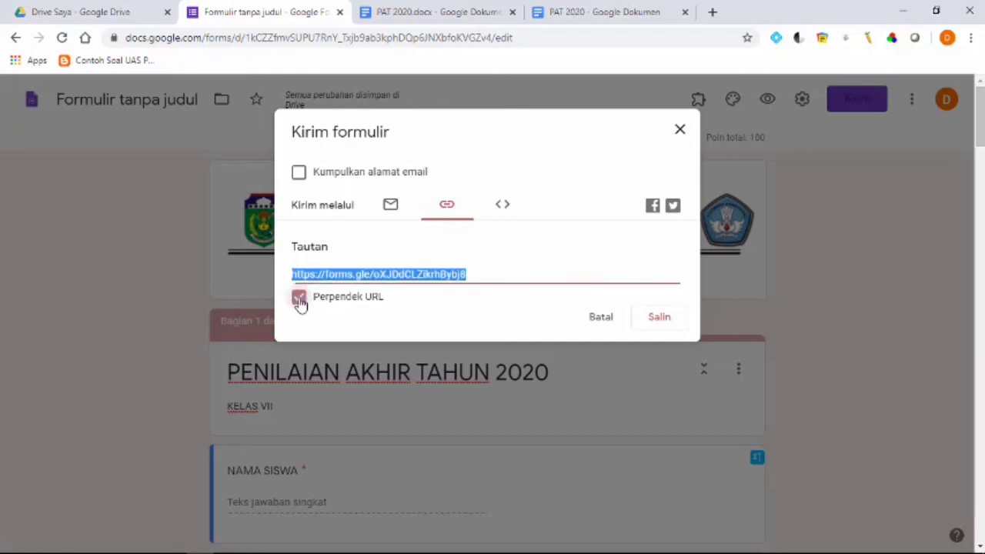
pyautogui.click(659, 318)
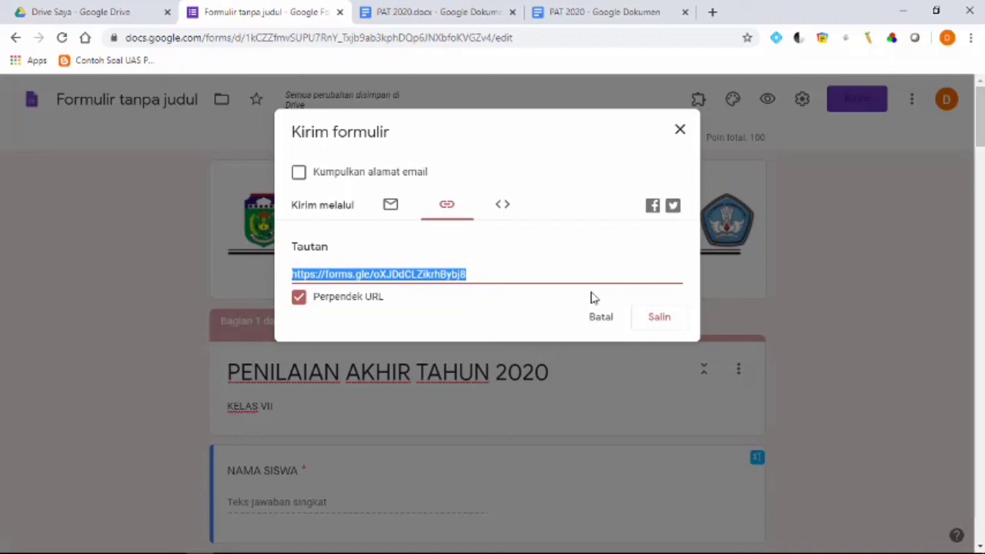
pyautogui.click(712, 12)
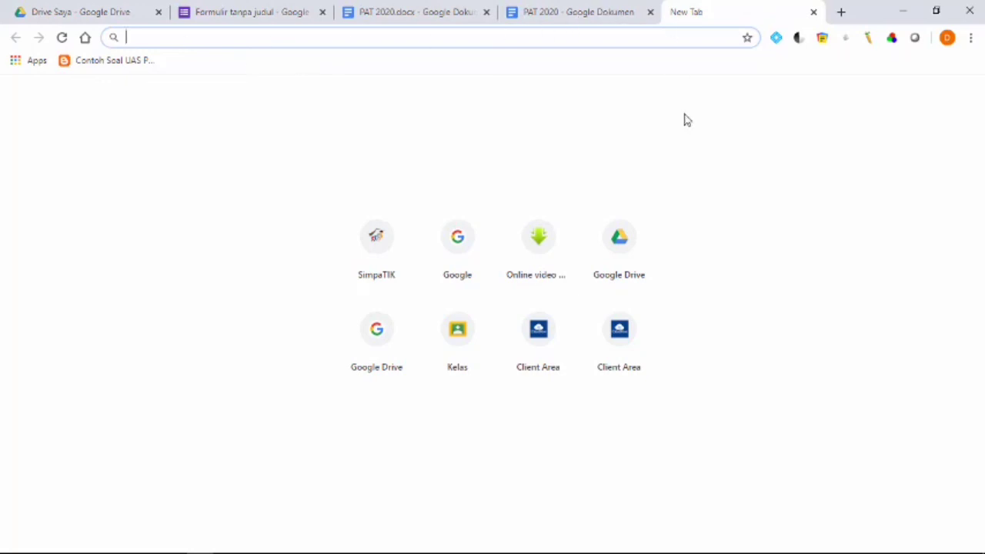
# Go to bit.ly in the new tab
pyautogui.write('bit')
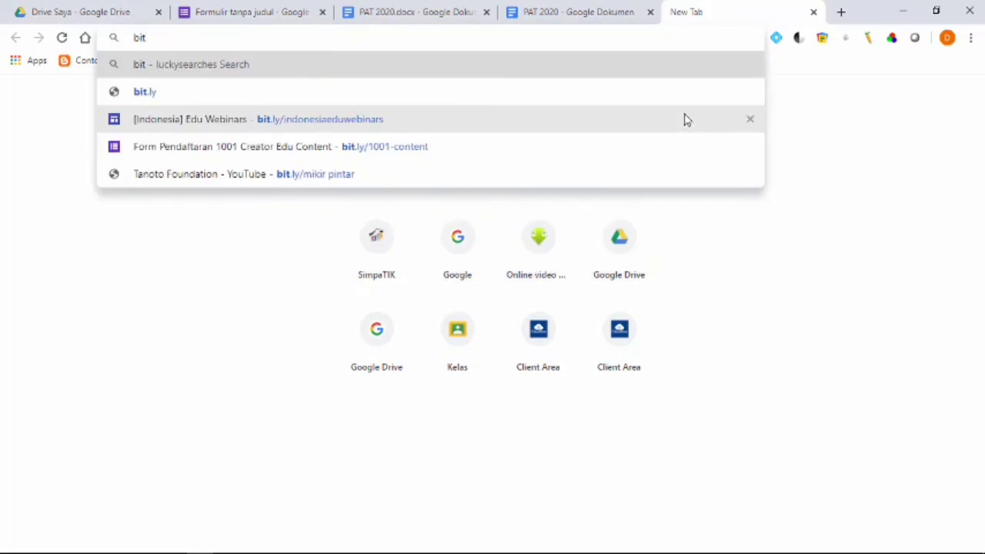
pyautogui.write('.ly')
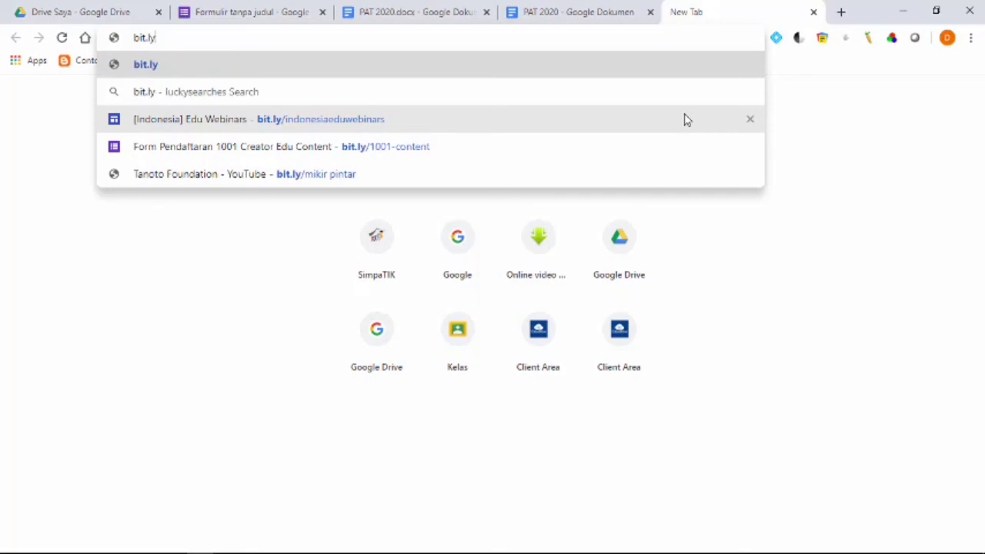
pyautogui.press('Return')
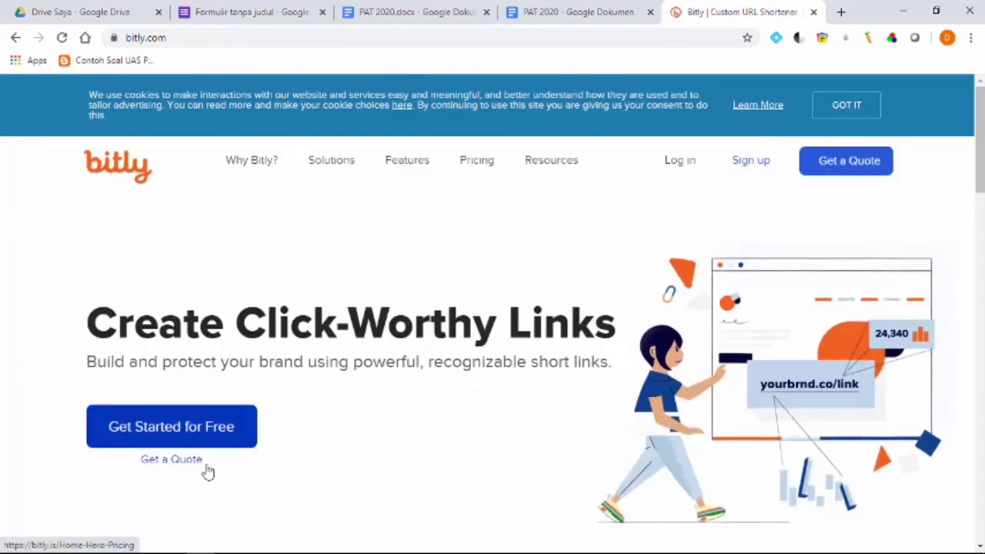
# Dismiss the COVID-19 popup and shorten the pasted forms.gle link on Bitly
pyautogui.scroll(-3, 301, 446)
pyautogui.scroll(-1, 307, 431)
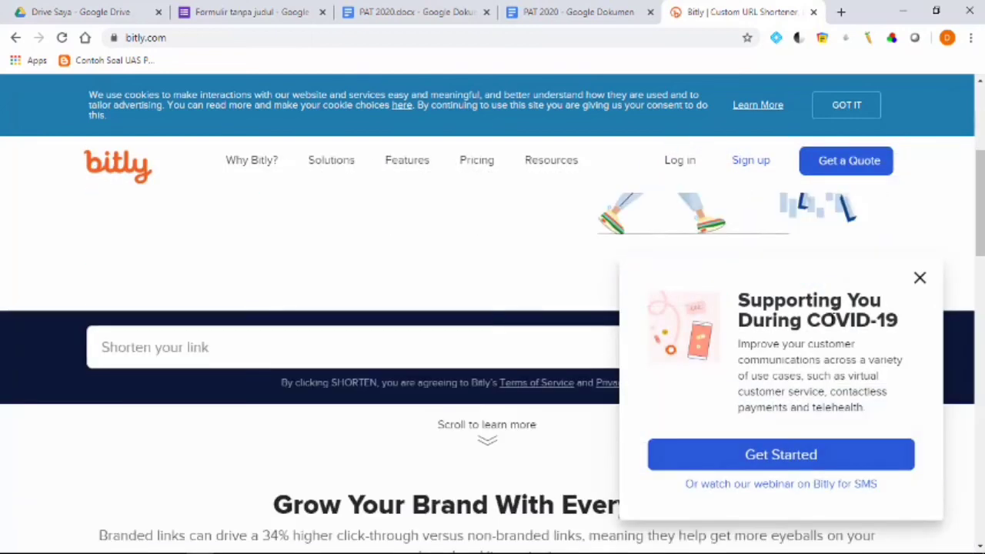
pyautogui.click(921, 279)
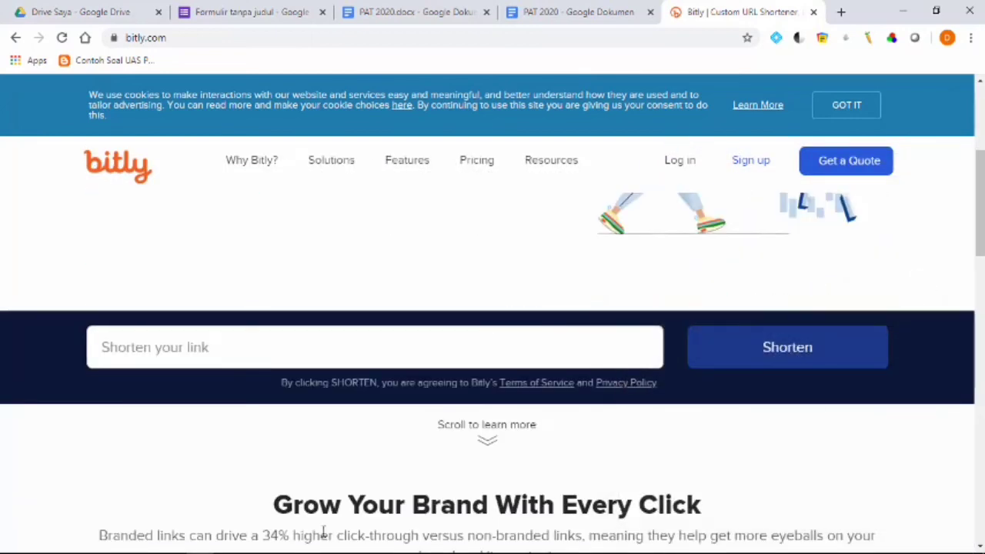
pyautogui.click(143, 353)
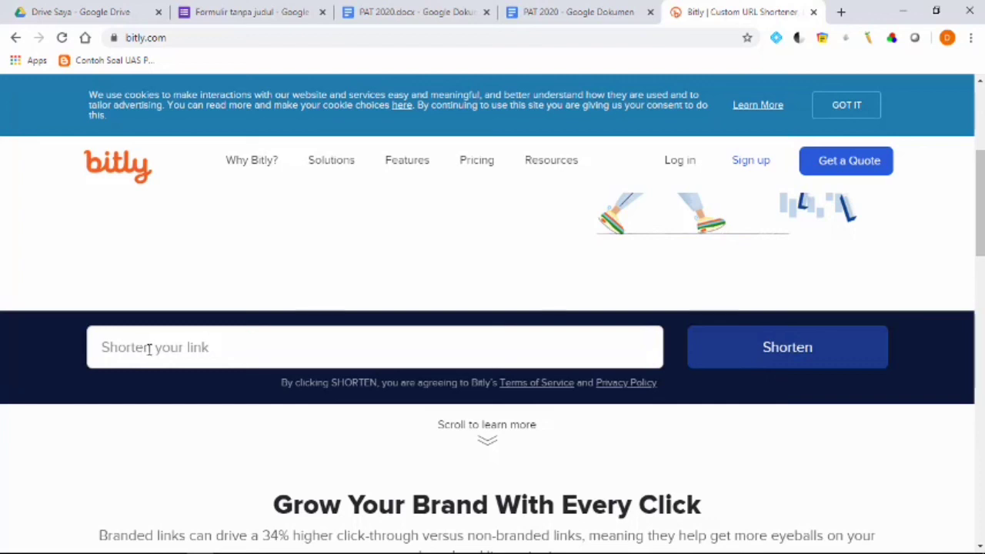
pyautogui.click(146, 350)
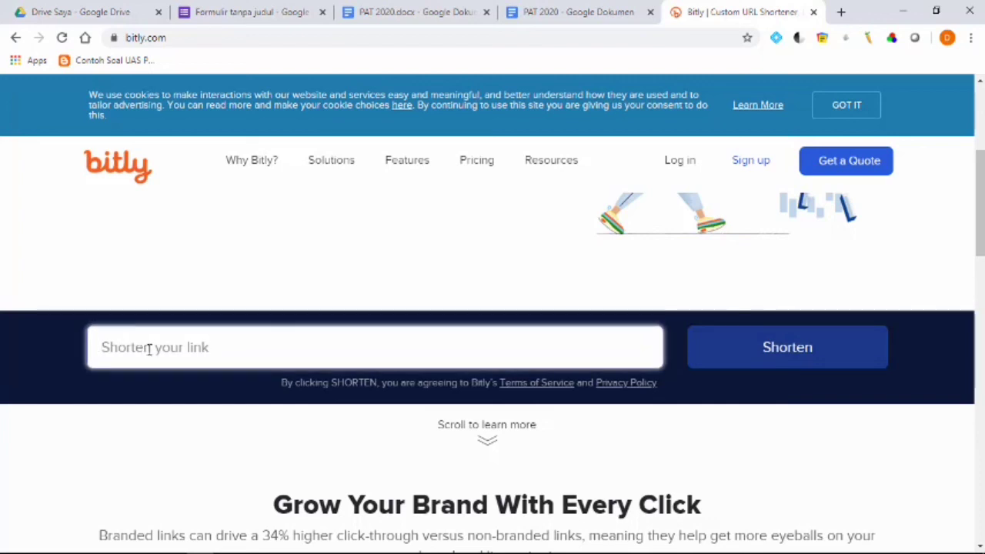
pyautogui.write('https://forms.gle/oXJDdCLZikrhBybj8')
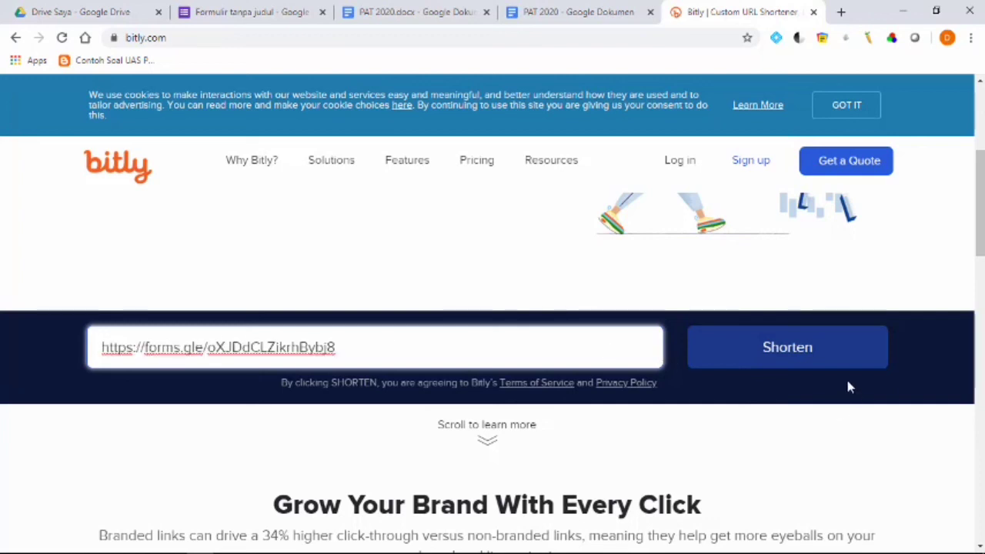
pyautogui.click(811, 352)
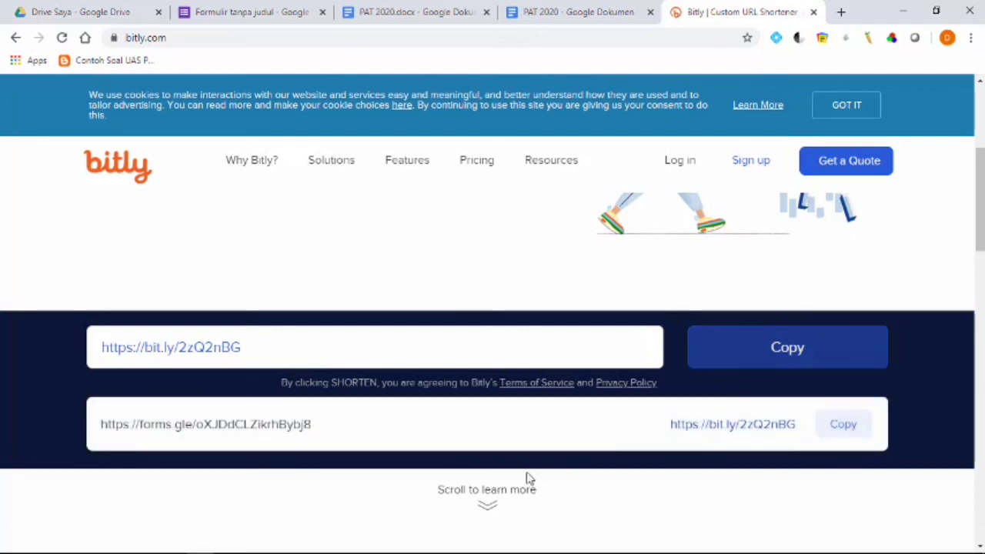
pyautogui.scroll(-1, 250, 350)
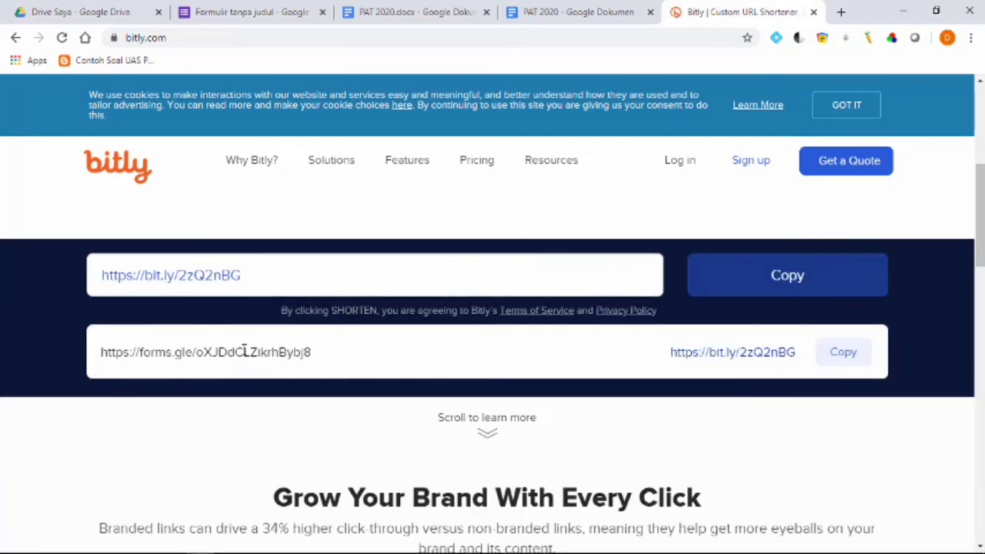
pyautogui.click(233, 275)
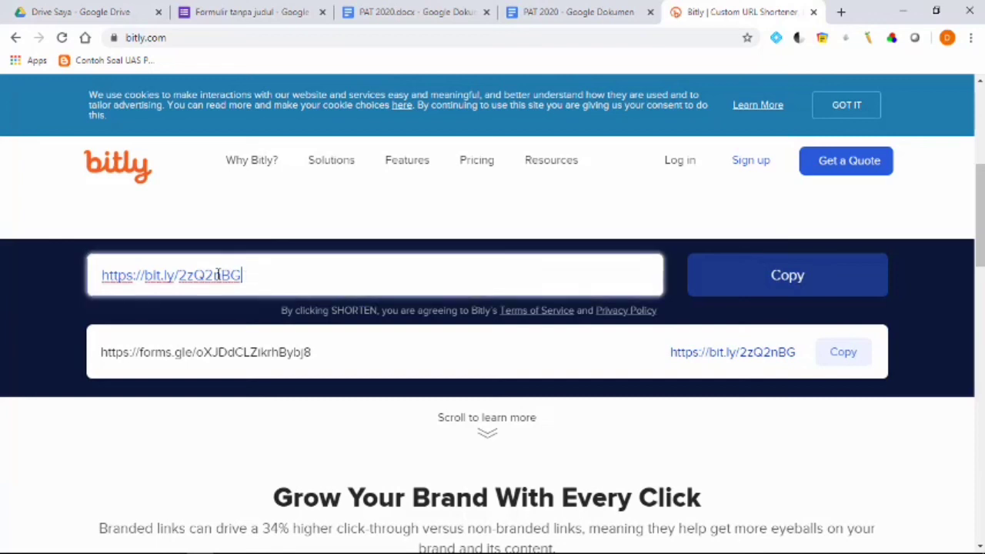
pyautogui.moveTo(218, 275); pyautogui.dragTo(44, 264)
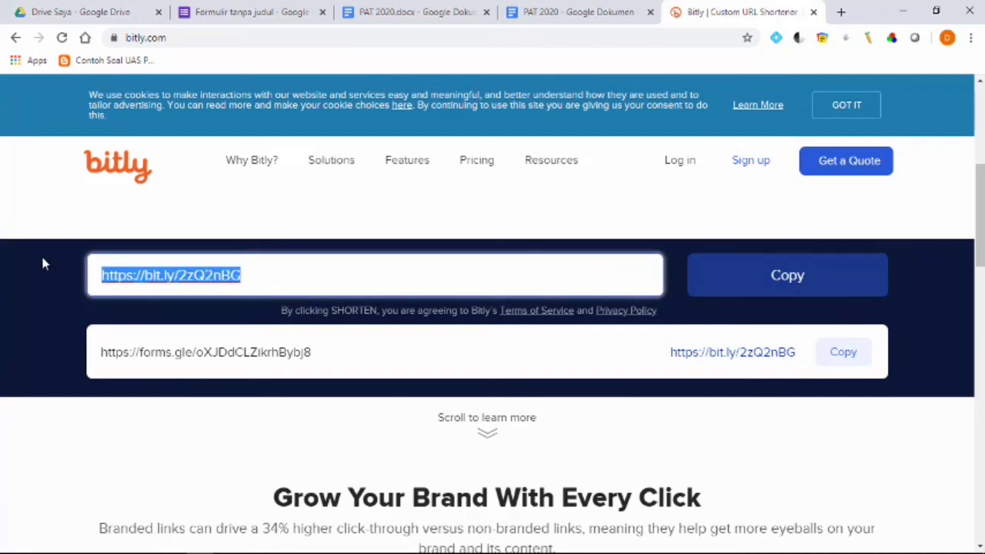
pyautogui.write('https://bit.ly/2zQ2nBG')
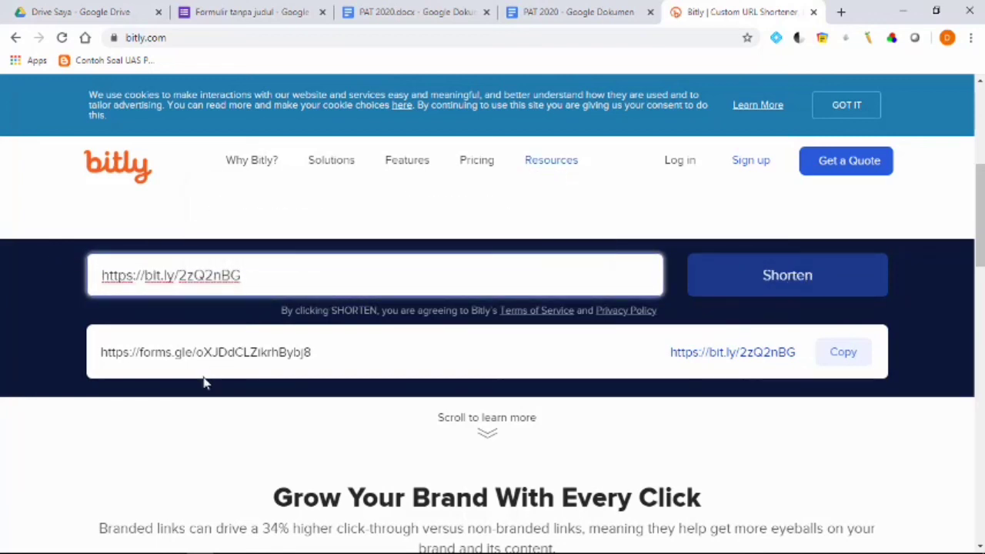